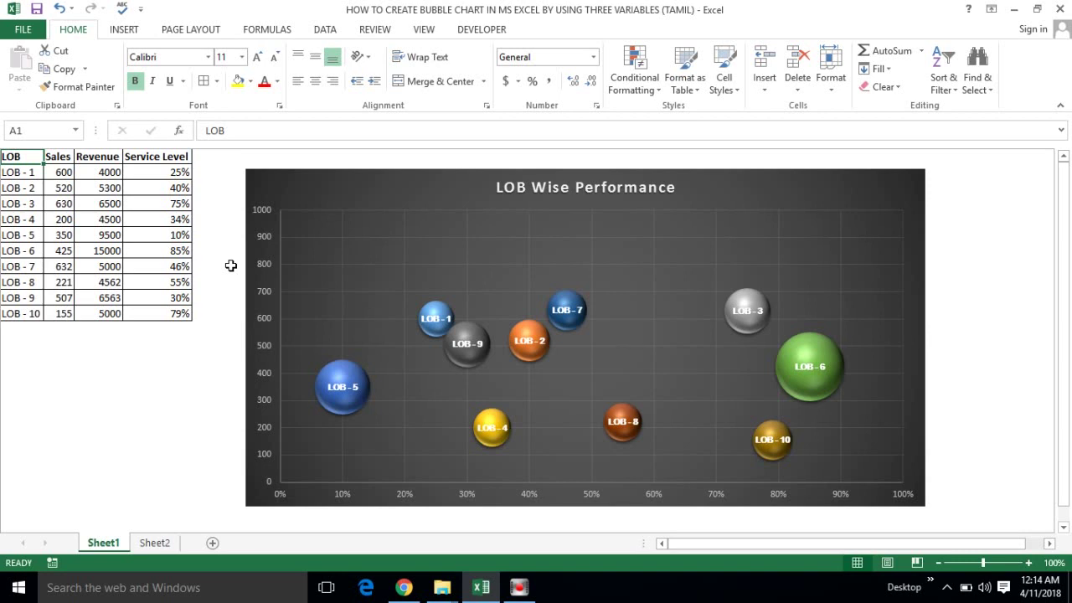
# Walk through the LOB - 1 to LOB - 10 labels and the Sales, Revenue and Service Level headings.
pyautogui.click(155, 358)
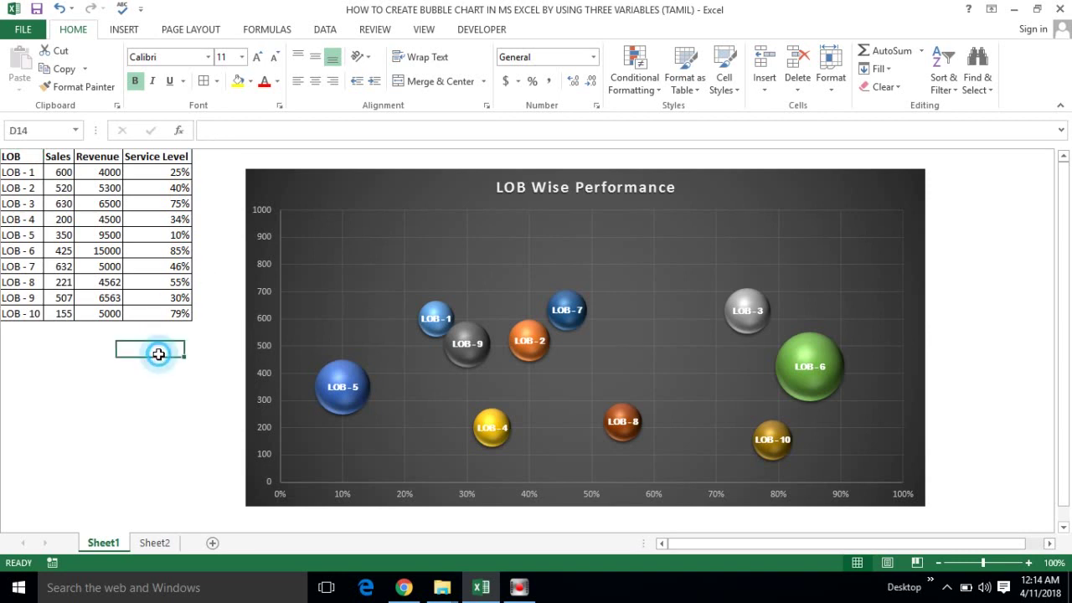
pyautogui.click(153, 234)
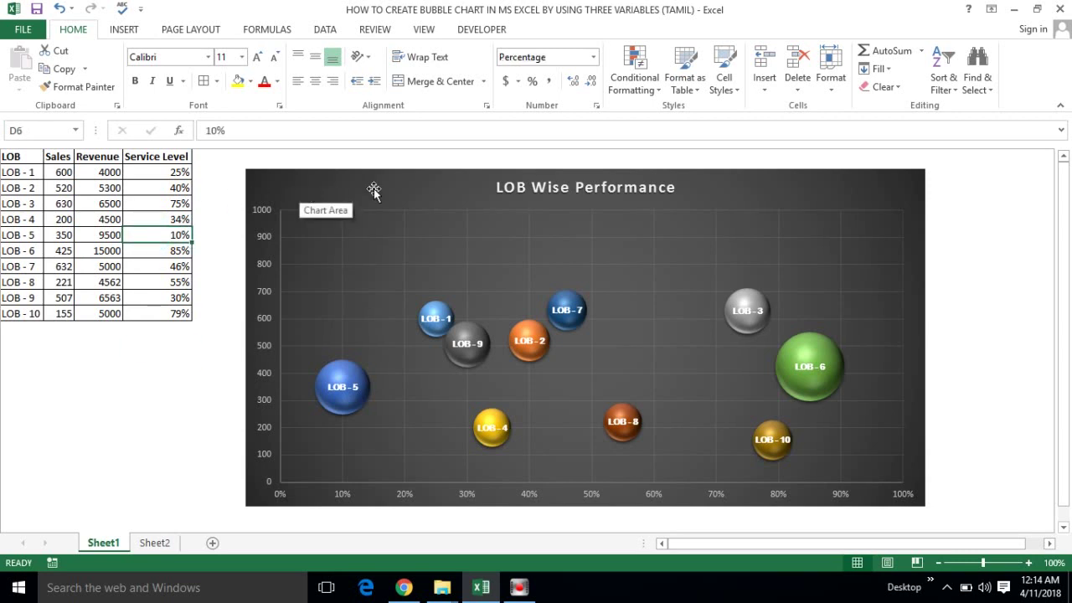
pyautogui.click(10, 171)
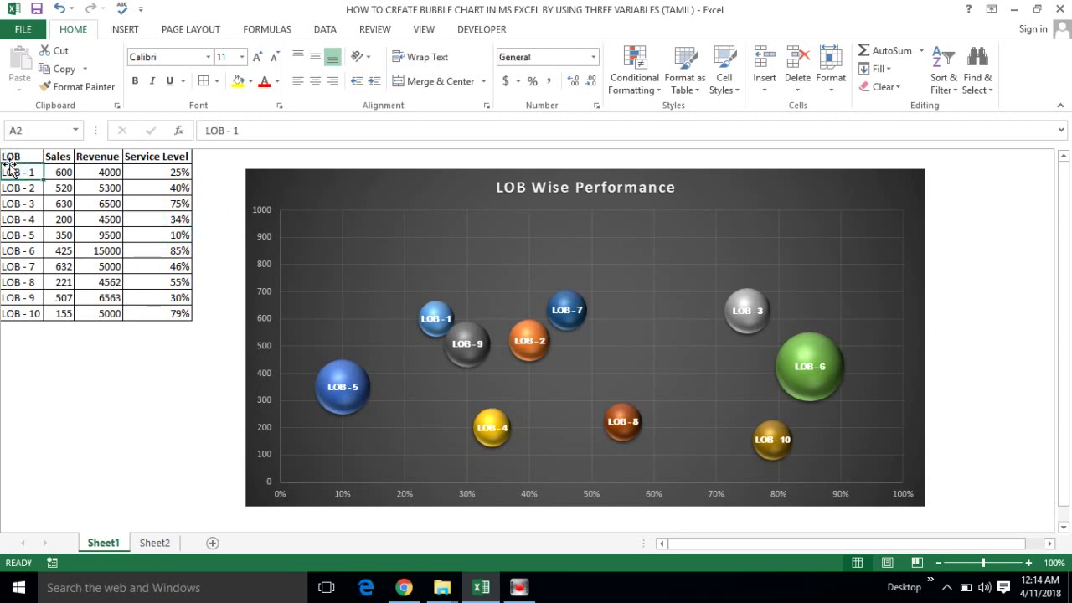
pyautogui.click(12, 186)
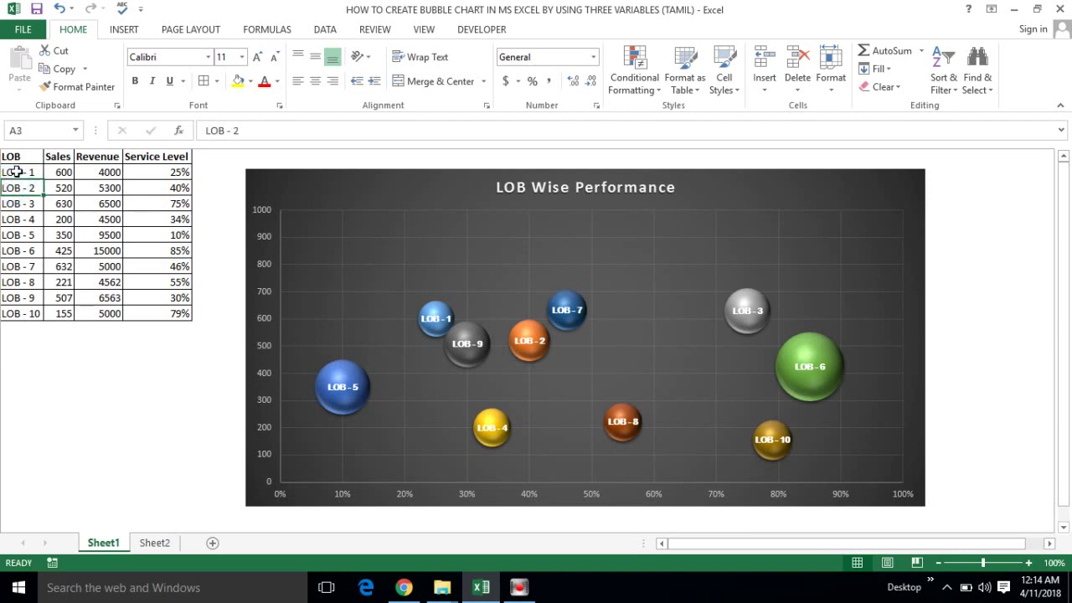
pyautogui.click(15, 172)
pyautogui.click(29, 309)
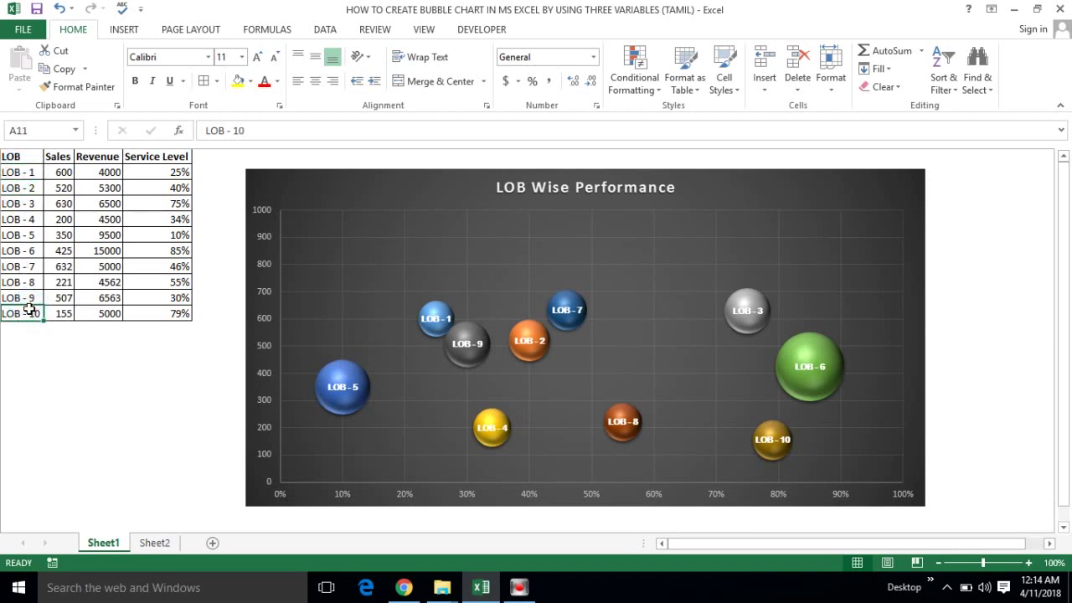
pyautogui.click(60, 156)
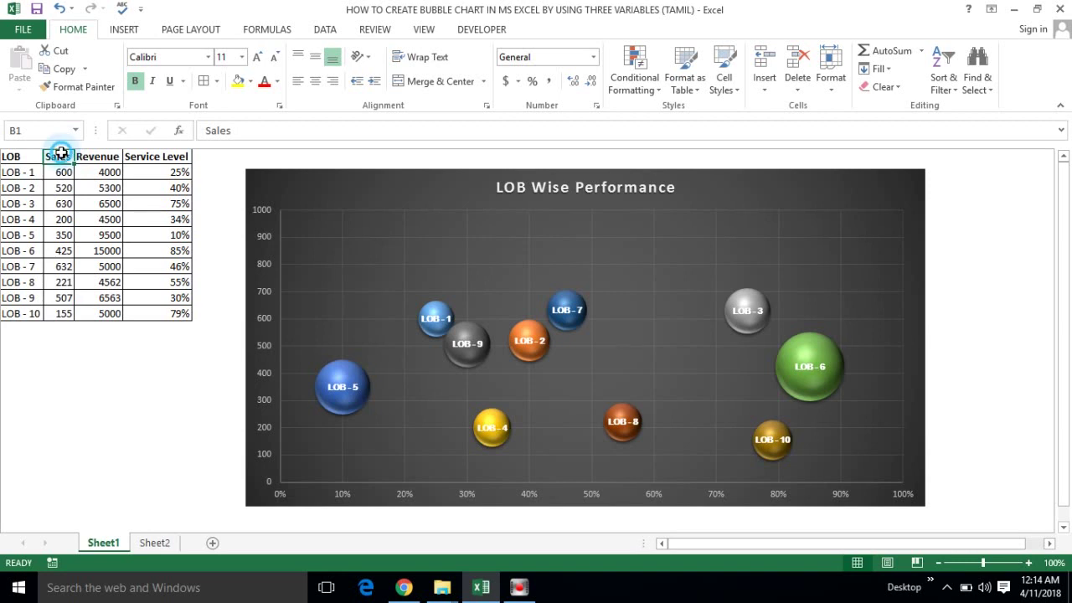
pyautogui.click(98, 156)
pyautogui.click(140, 156)
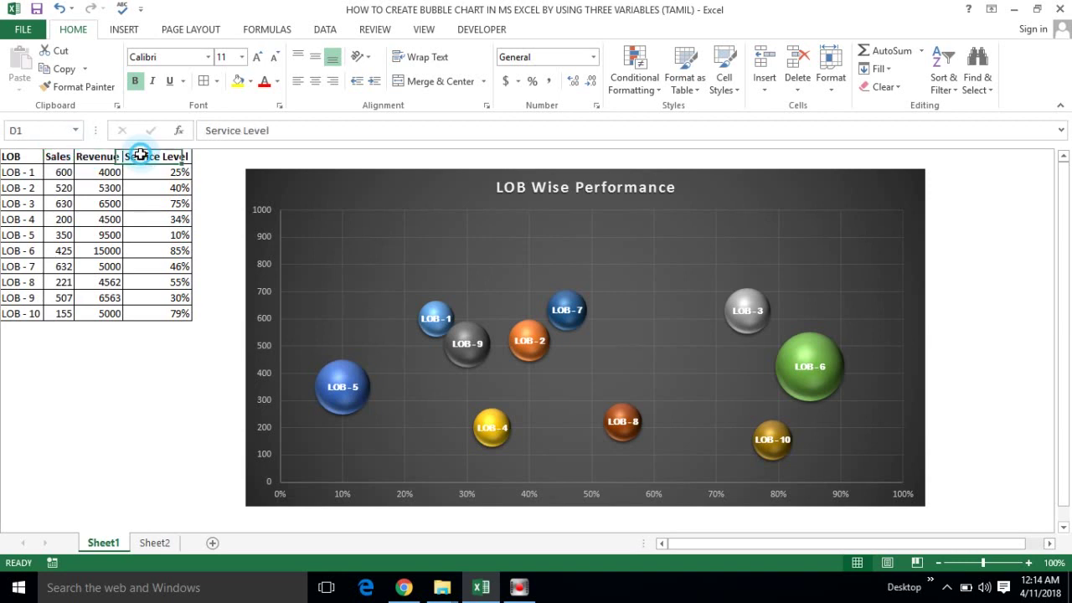
pyautogui.click(66, 154)
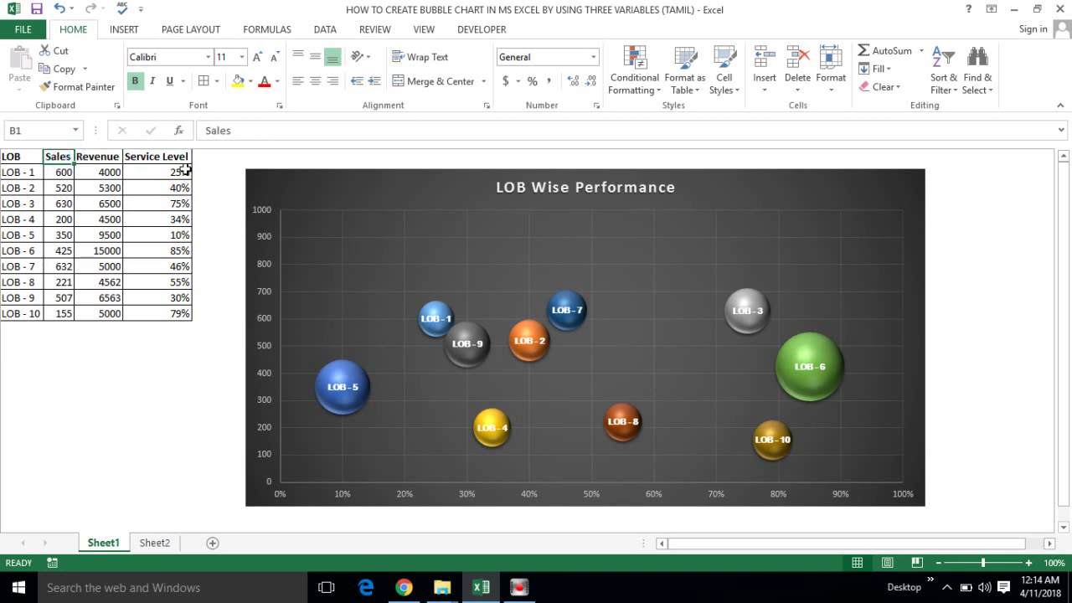
# Select the bubble chart, then point out LOB - 1's 4000 and LOB - 2's 5300 revenues.
pyautogui.click(347, 383)
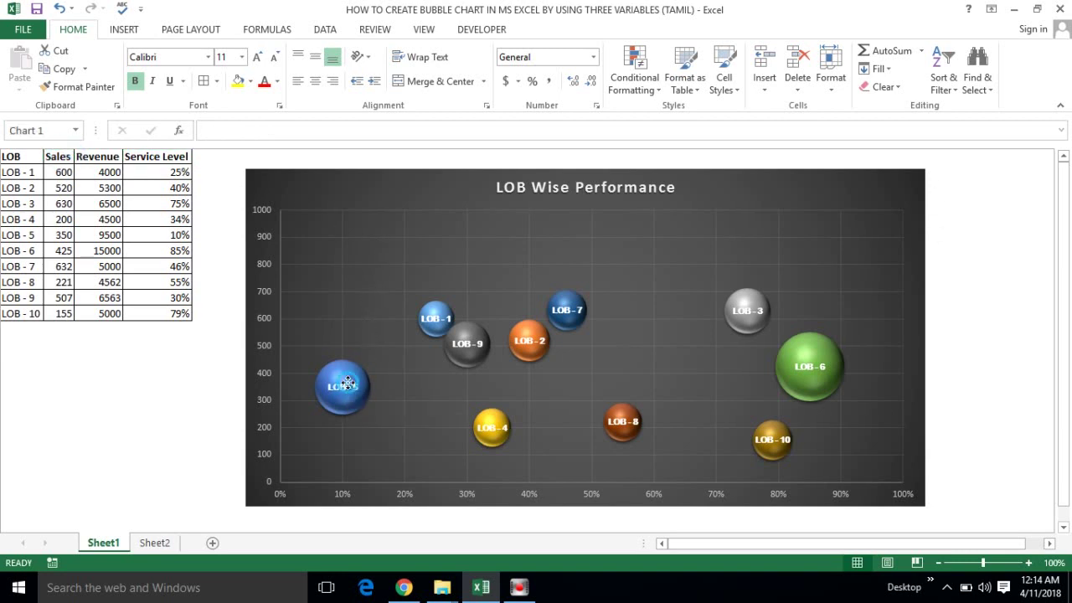
pyautogui.click(373, 334)
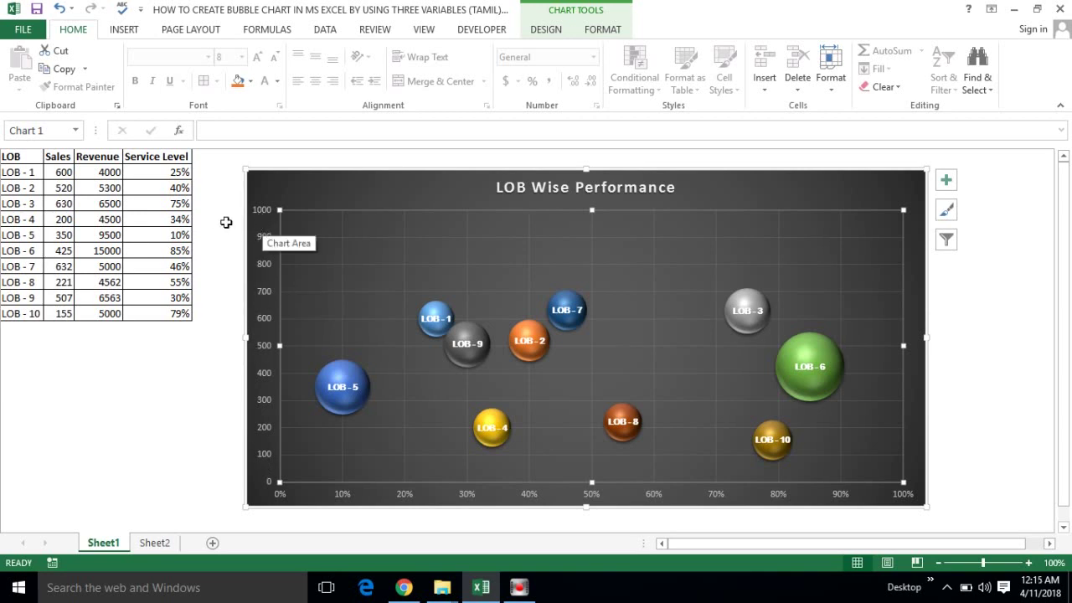
pyautogui.click(100, 174)
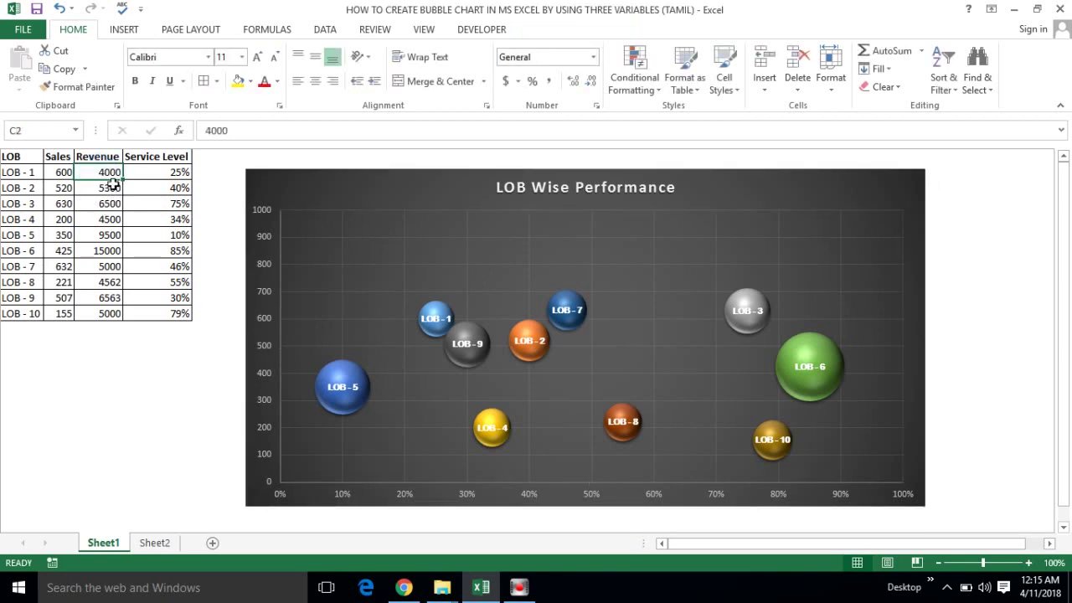
pyautogui.click(112, 186)
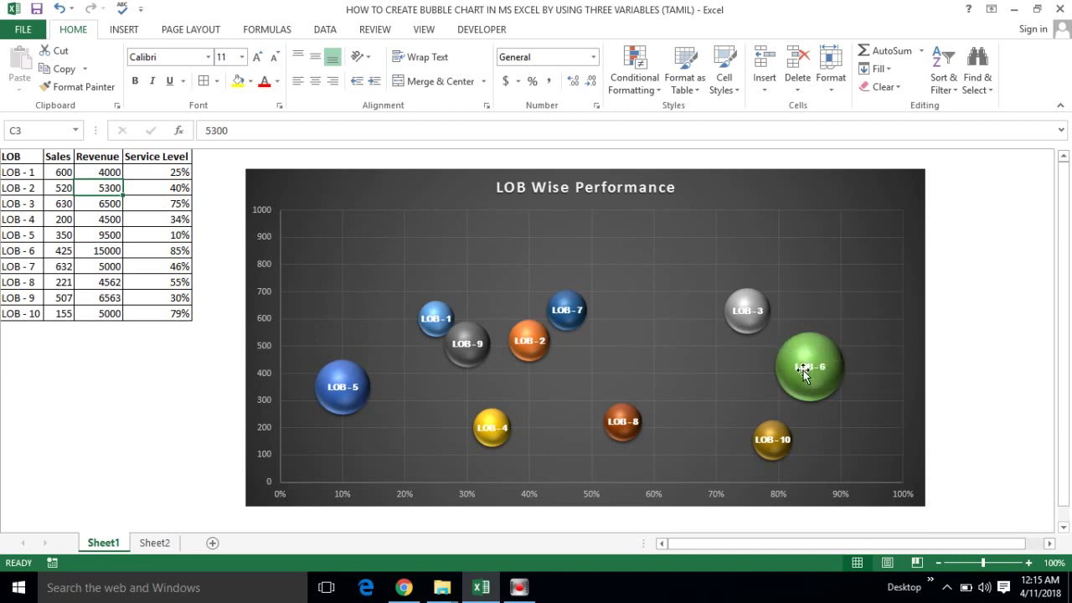
# Change LOB - 6's Revenue from 15000 to 5000.
pyautogui.click(105, 253)
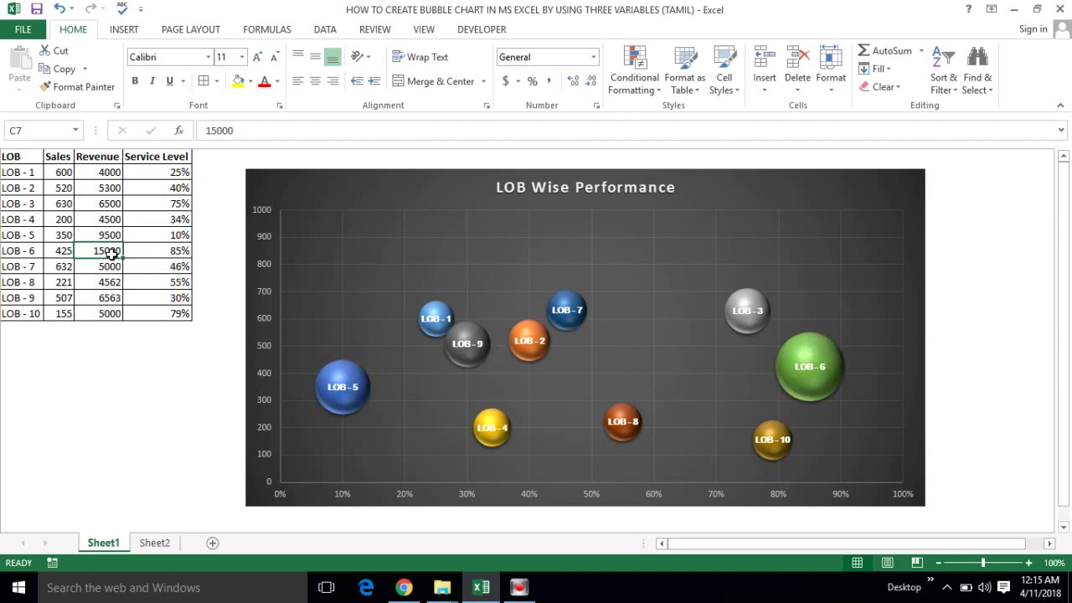
pyautogui.write('5')
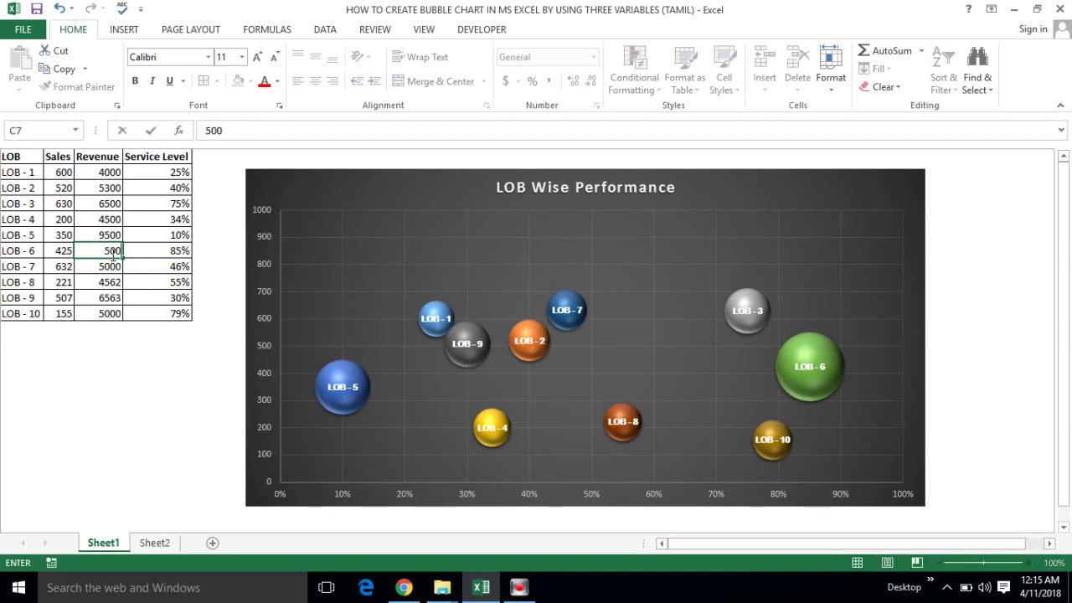
pyautogui.write('00')
pyautogui.press('Return')
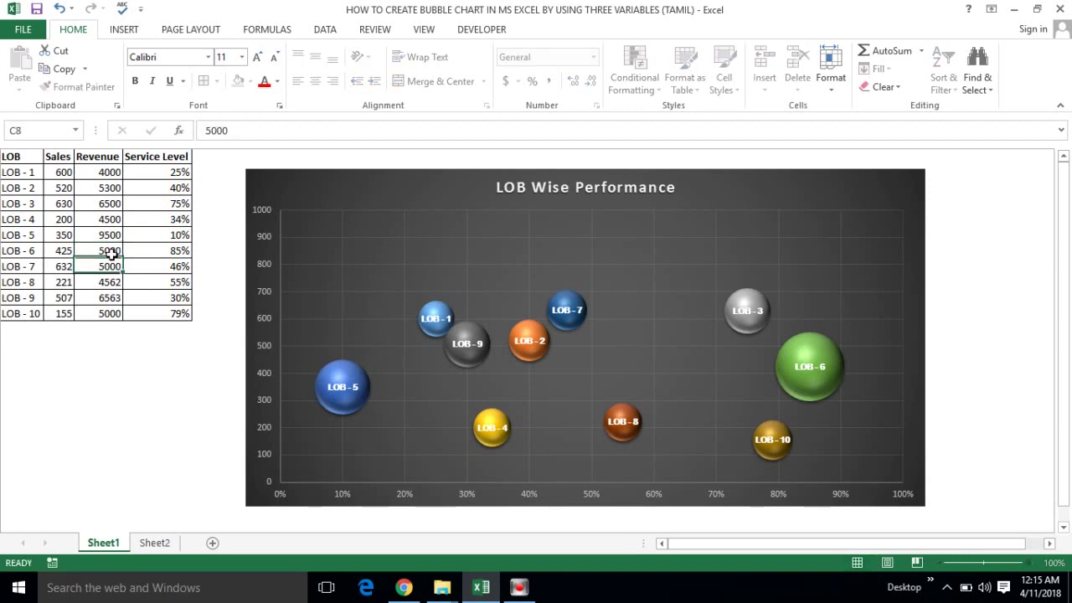
# Change LOB - 3's Revenue from 6500 to 20000 and check its enlarged bubble.
pyautogui.click(102, 204)
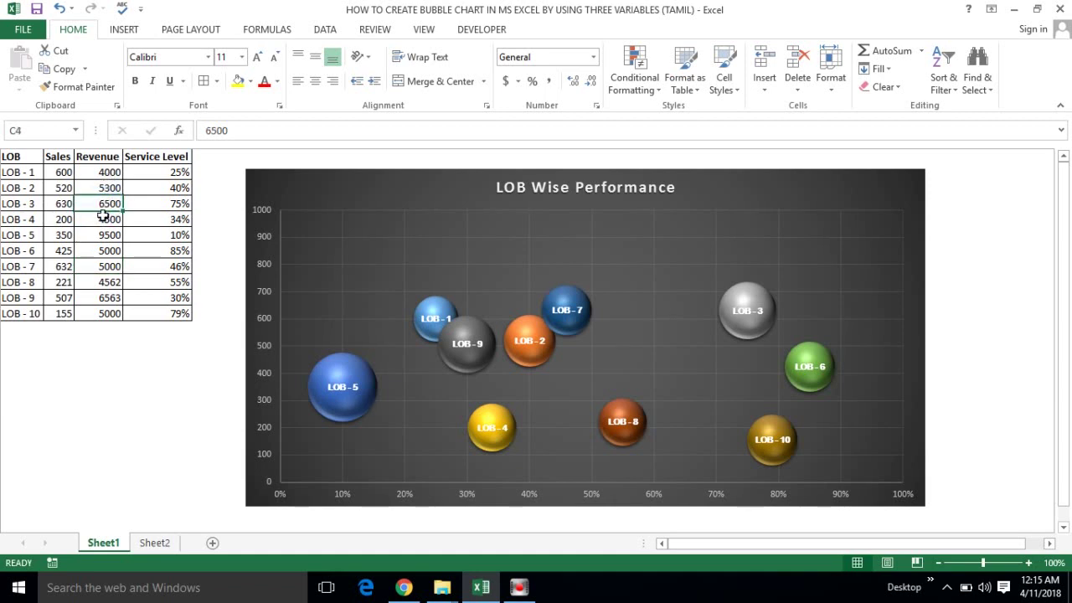
pyautogui.write('20000')
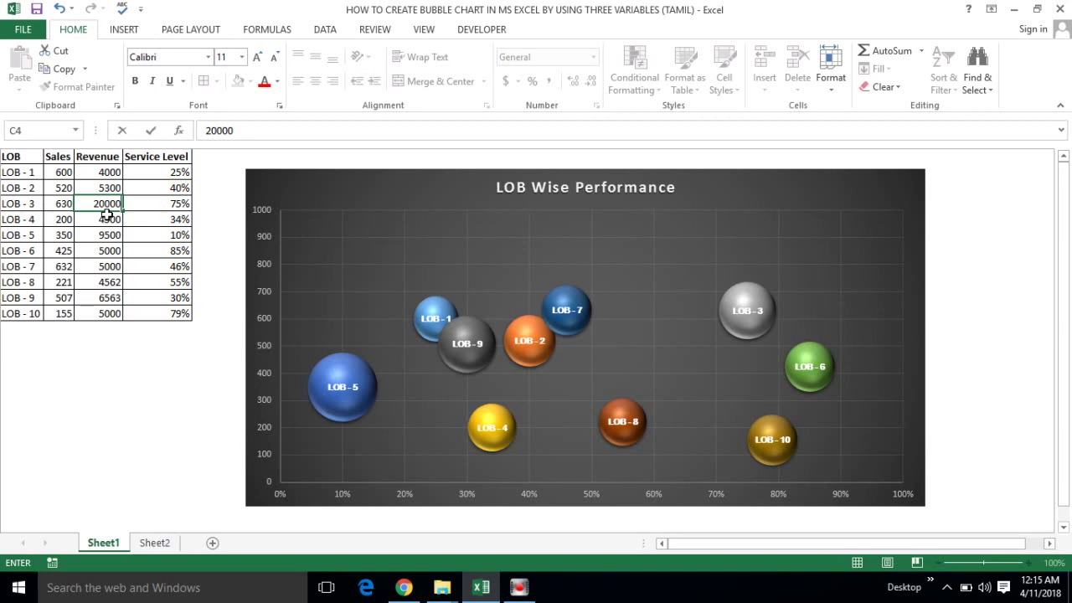
pyautogui.press('Return')
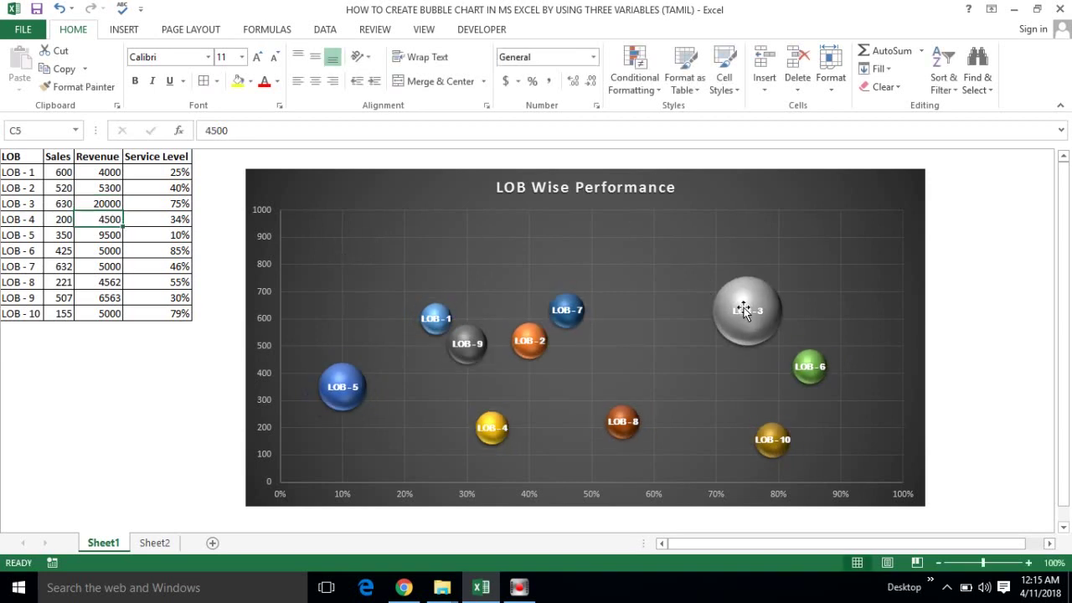
pyautogui.moveTo(762, 295)
pyautogui.moveTo(430, 333)
pyautogui.click(103, 176)
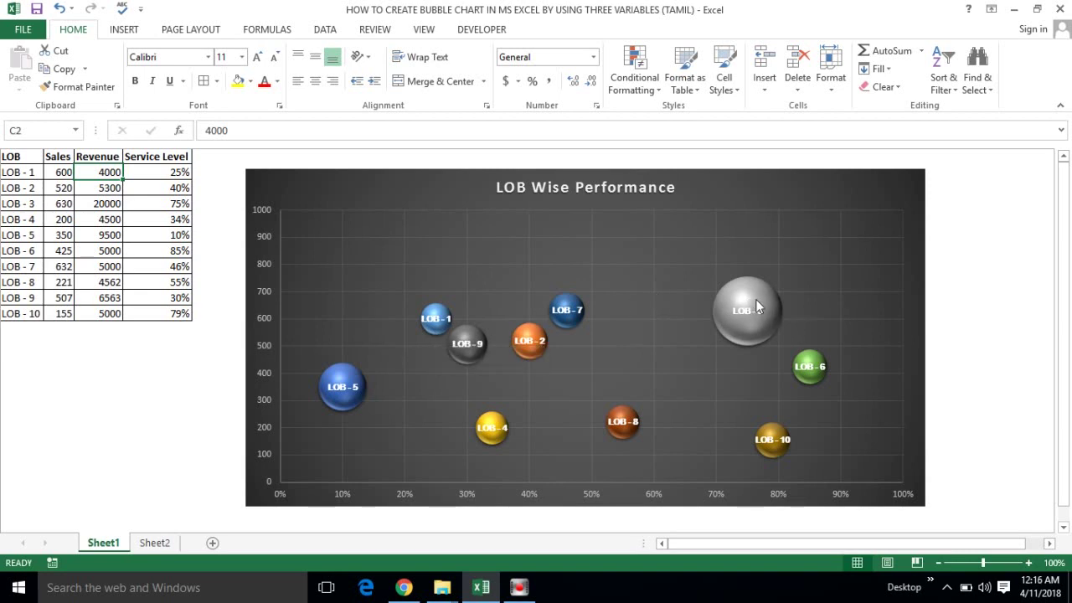
pyautogui.click(178, 171)
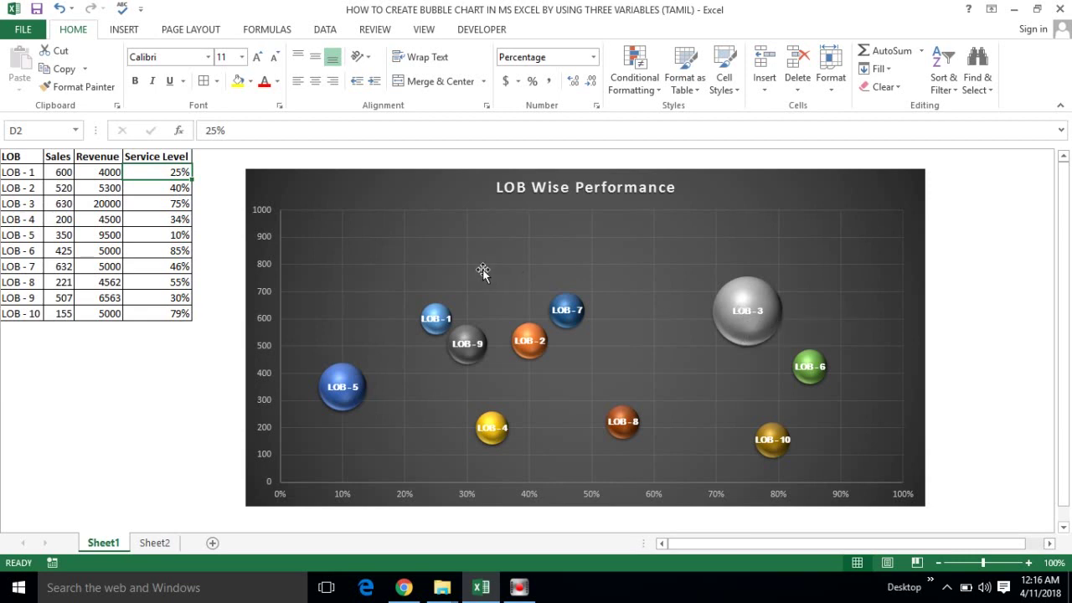
pyautogui.click(111, 206)
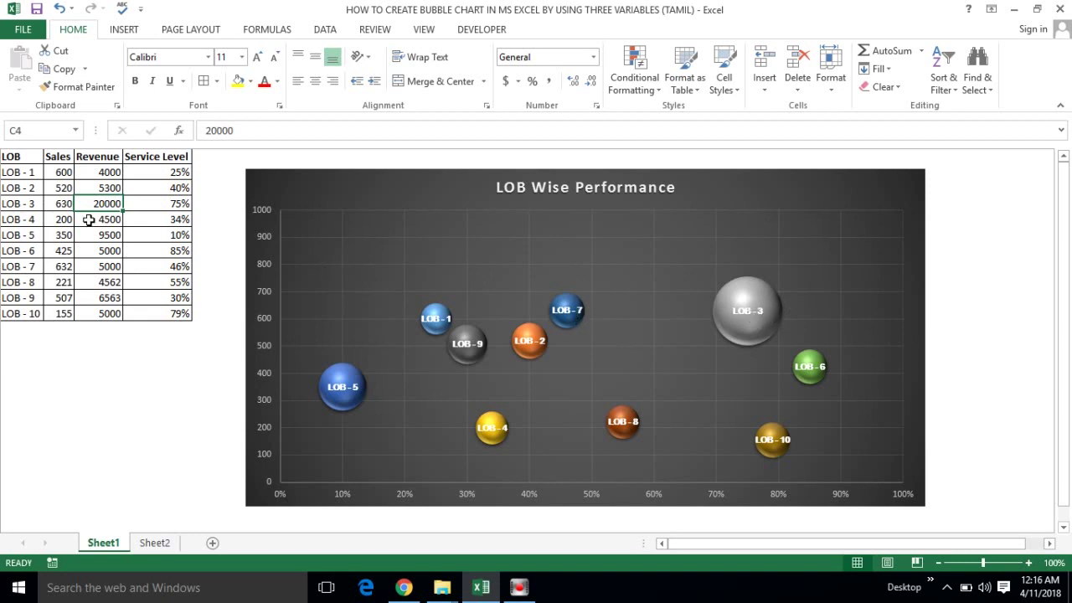
pyautogui.click(63, 206)
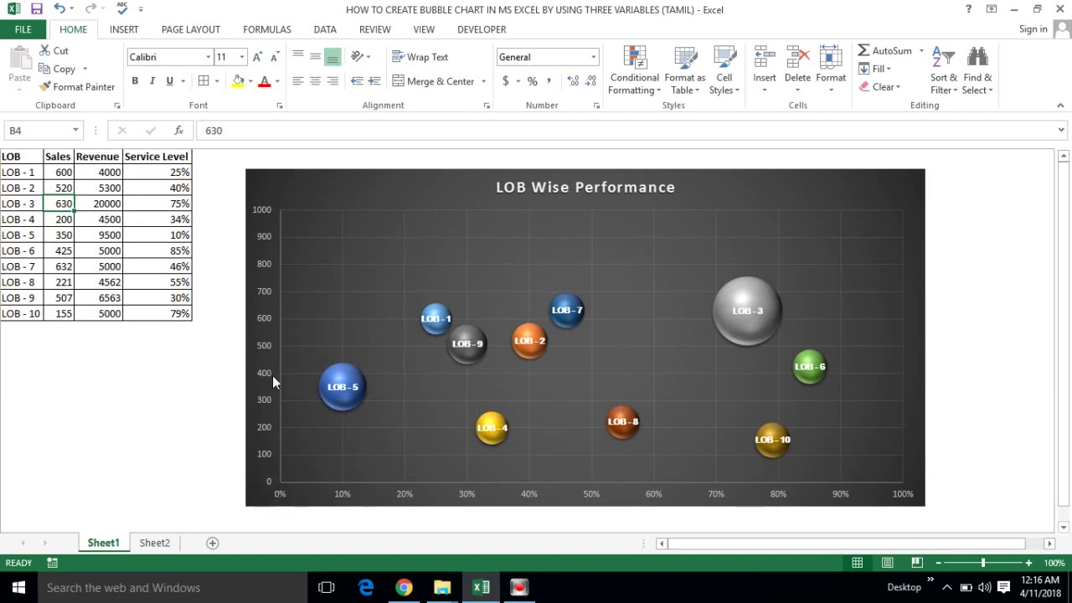
pyautogui.click(268, 308)
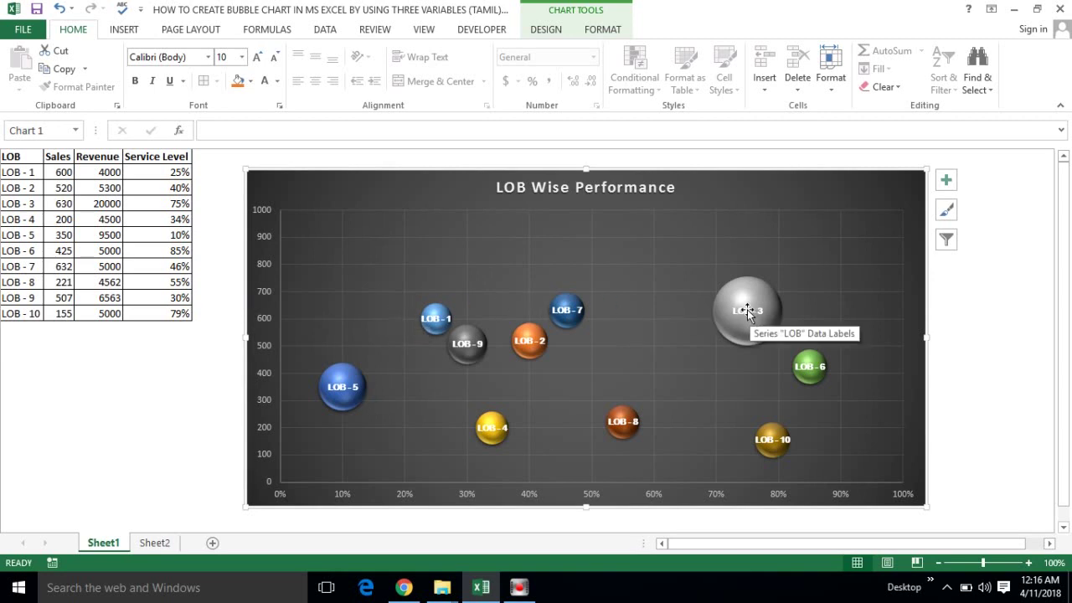
pyautogui.click(171, 204)
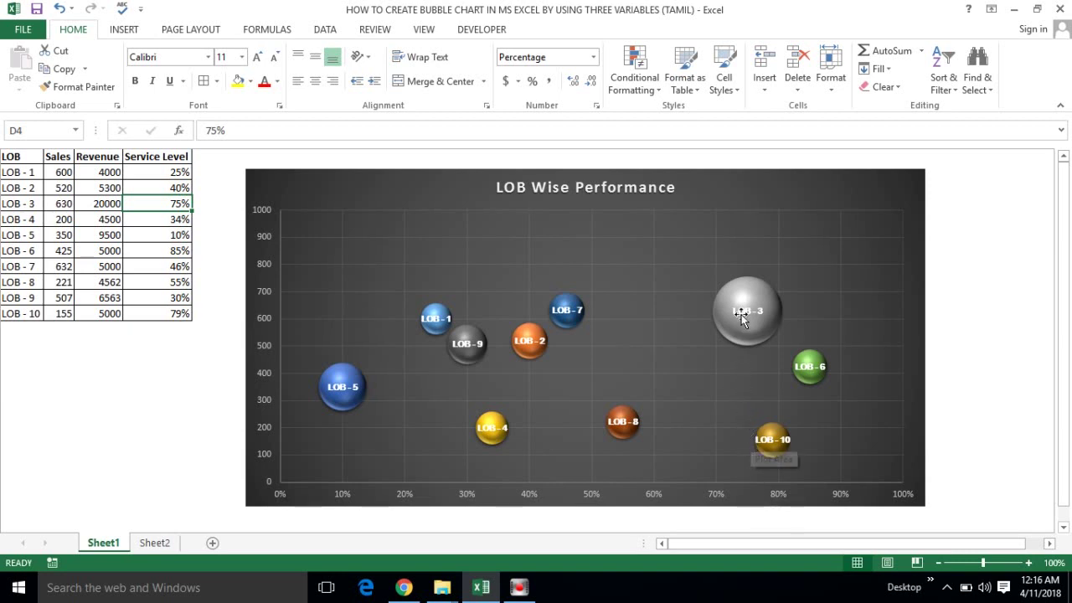
pyautogui.moveTo(745, 303)
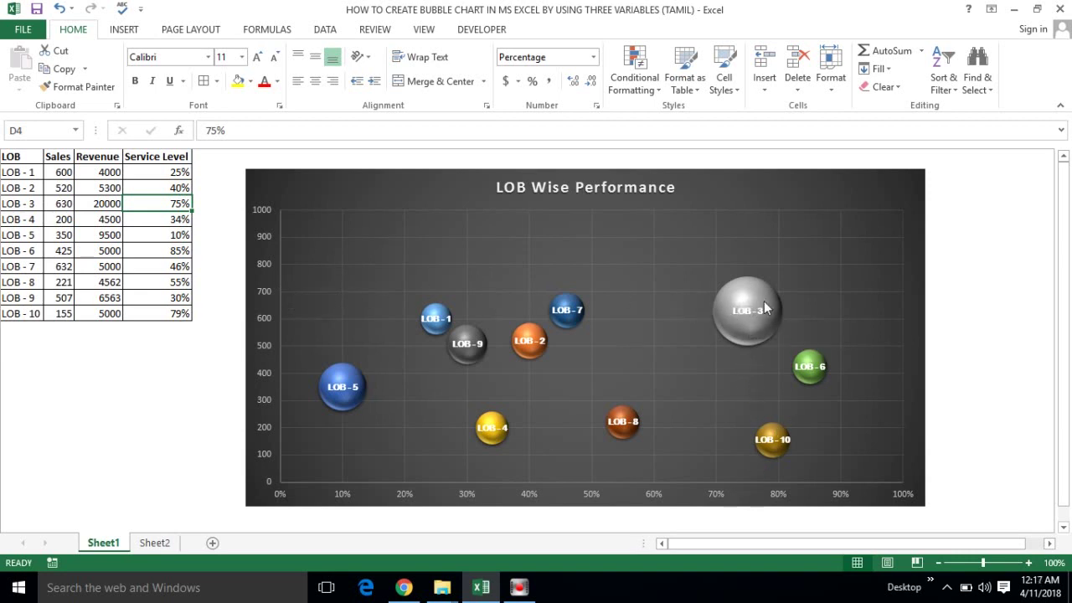
pyautogui.moveTo(745, 309)
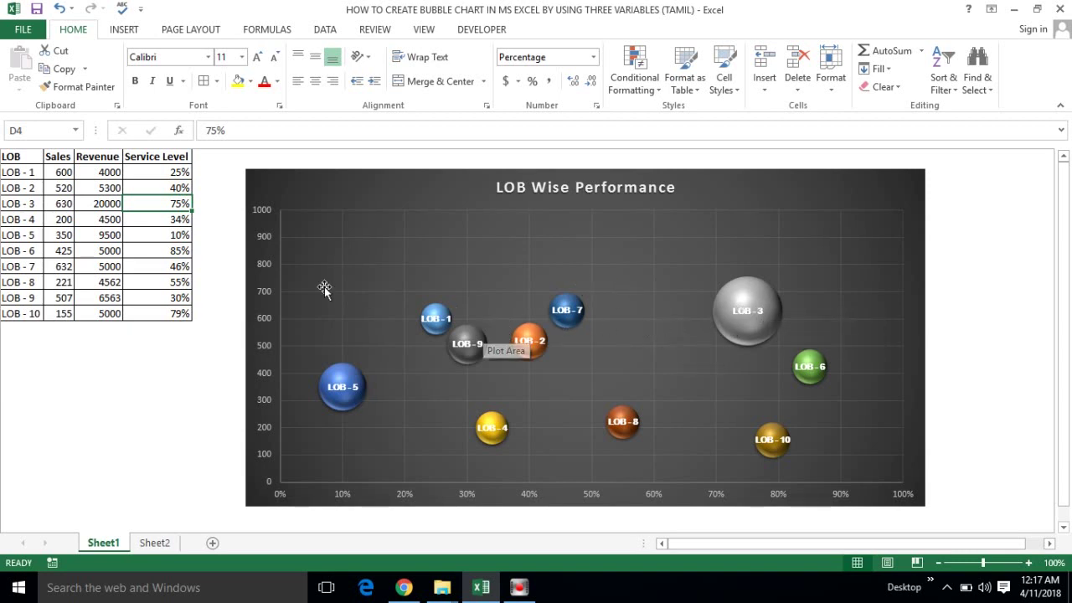
# Change LOB - 3's Revenue from 20000 to 3500.
pyautogui.click(97, 173)
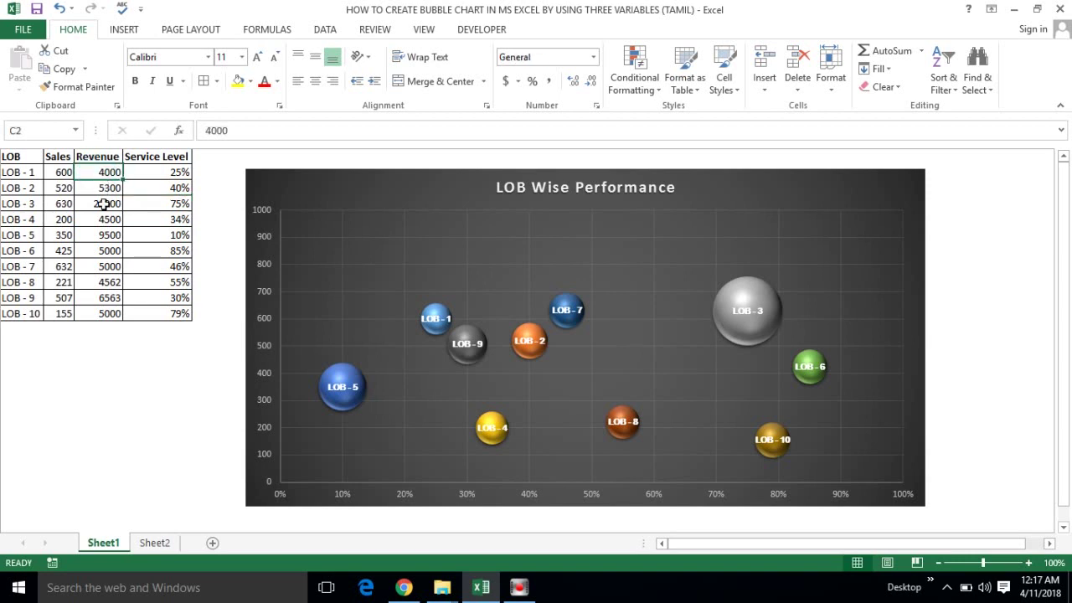
pyautogui.click(102, 203)
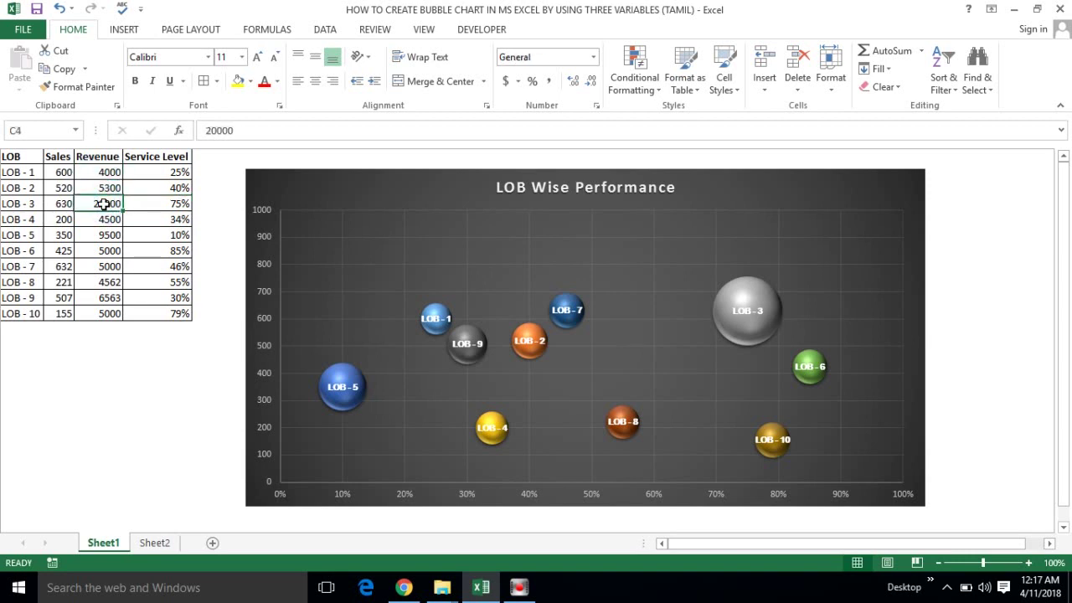
pyautogui.write('3')
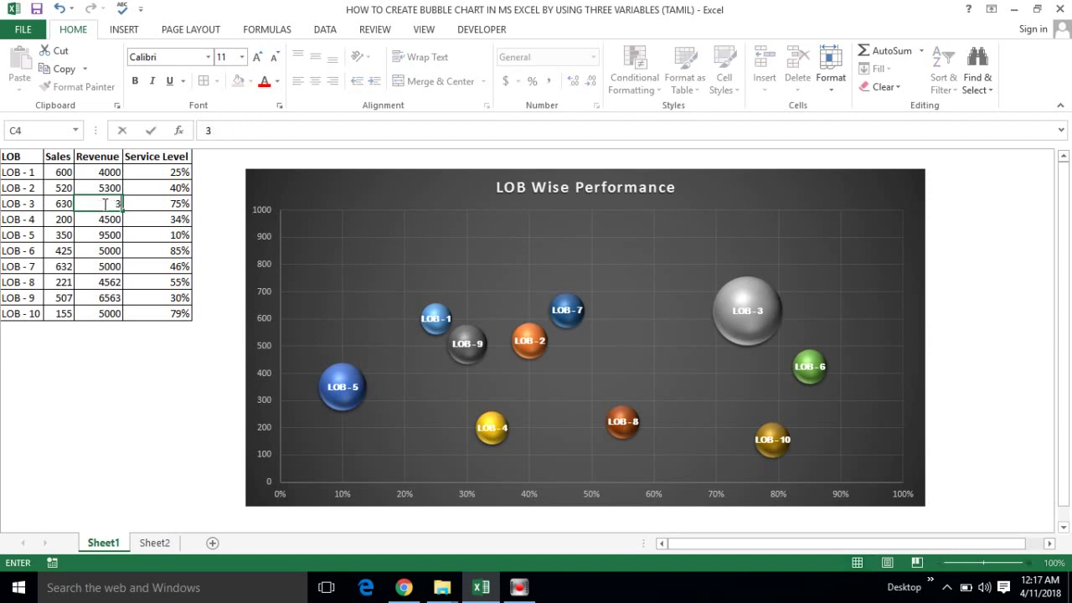
pyautogui.write('500')
pyautogui.click(79, 252)
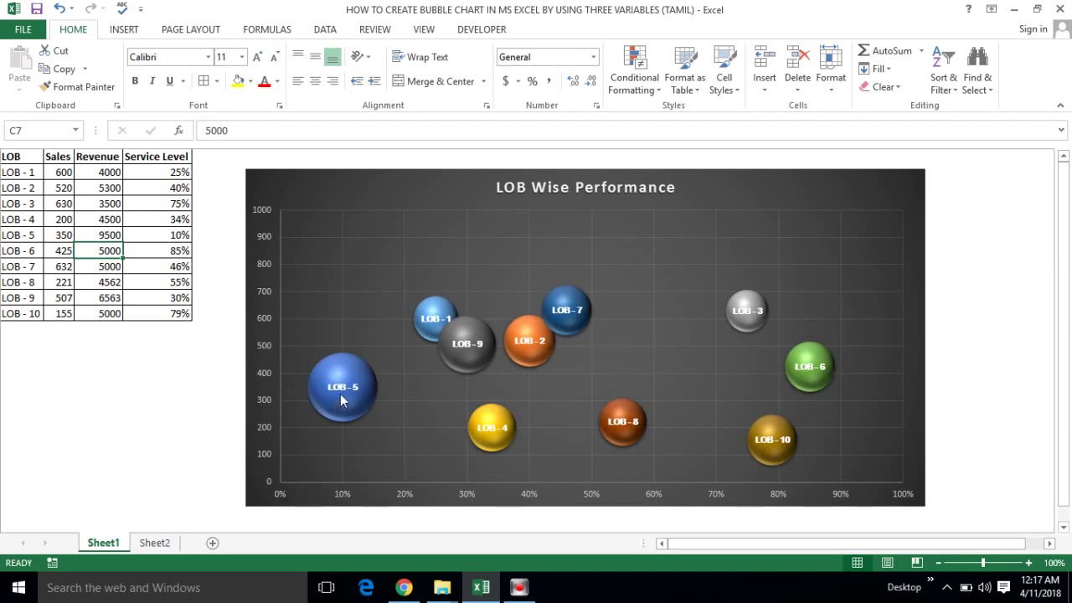
# Compare LOB - 5's 9500 Revenue cell with its now-largest bubble in the chart.
pyautogui.click(111, 233)
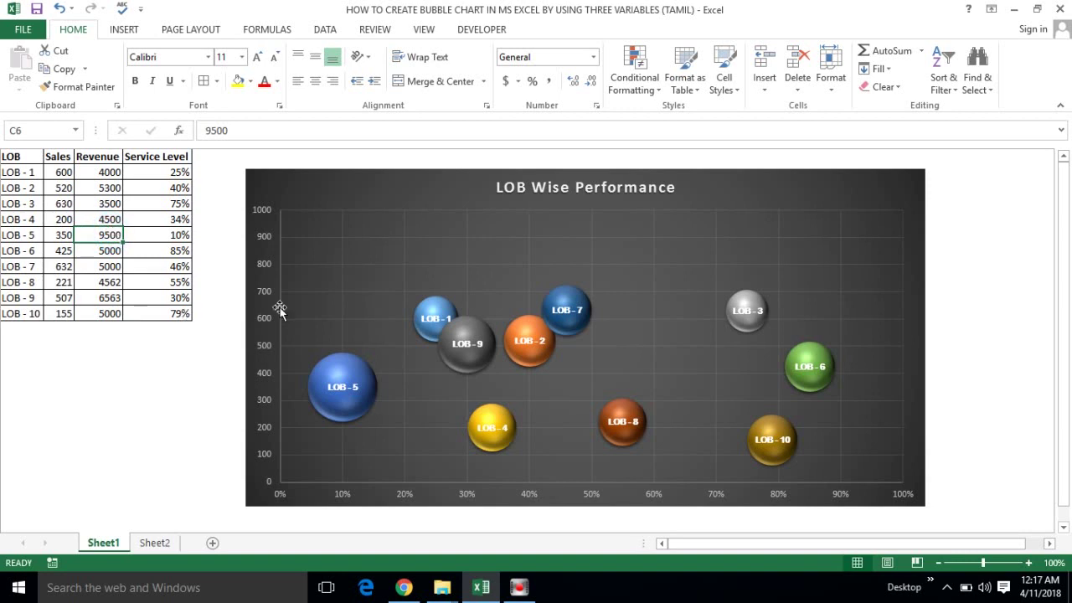
pyautogui.click(355, 376)
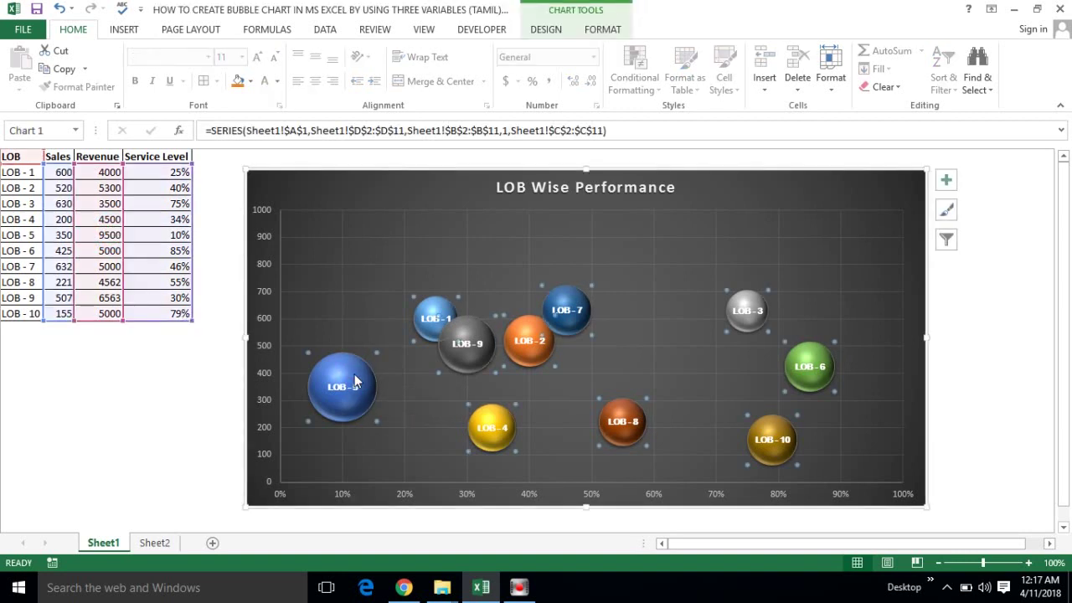
pyautogui.click(319, 434)
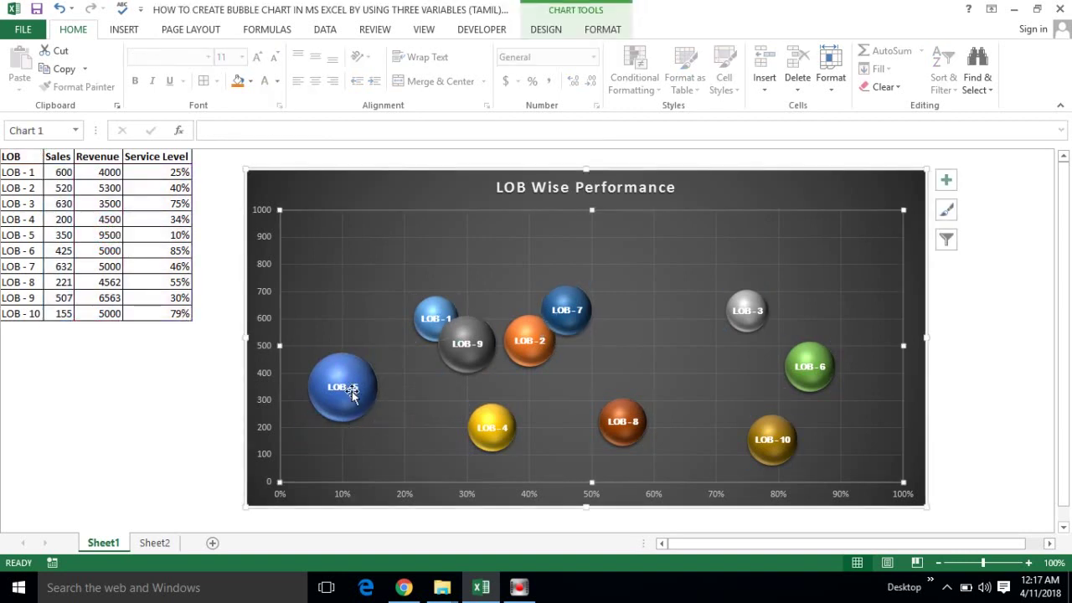
pyautogui.click(118, 234)
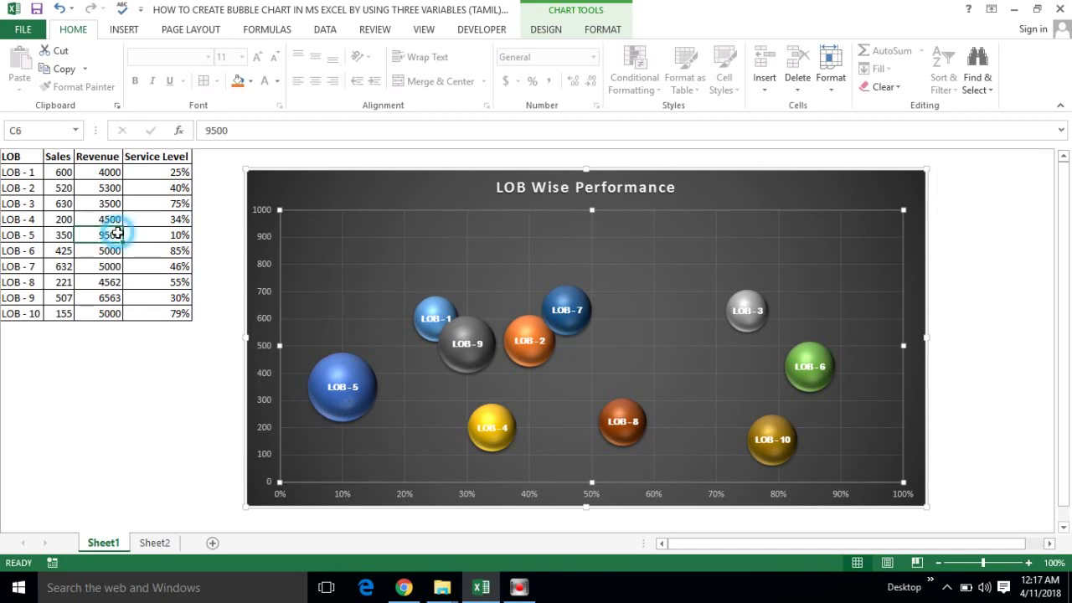
pyautogui.click(163, 235)
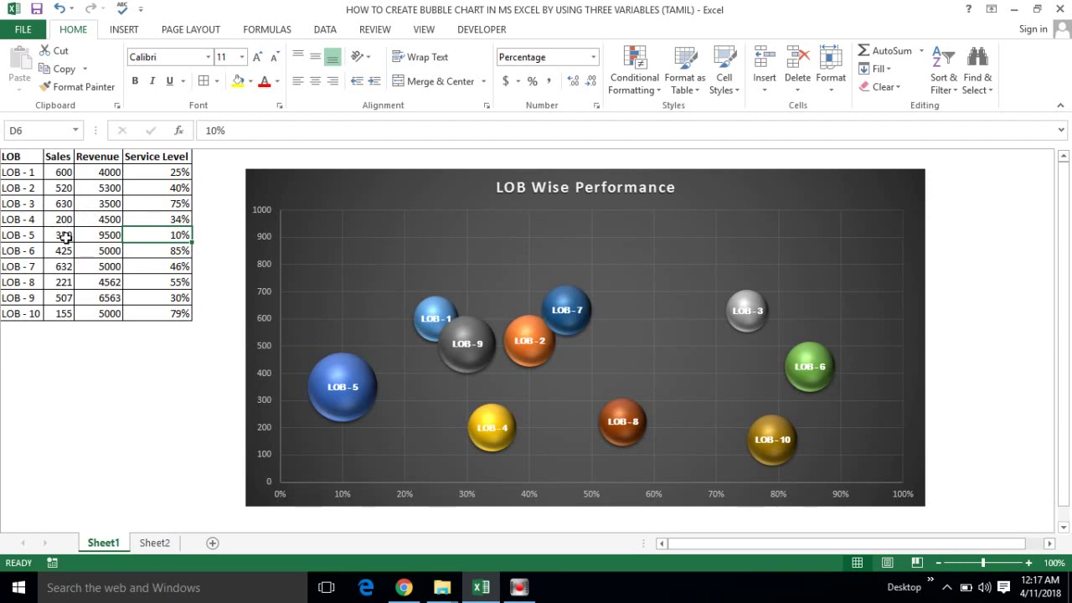
# Review the table's Sales and Revenue values, ending on header cell A1.
pyautogui.click(63, 235)
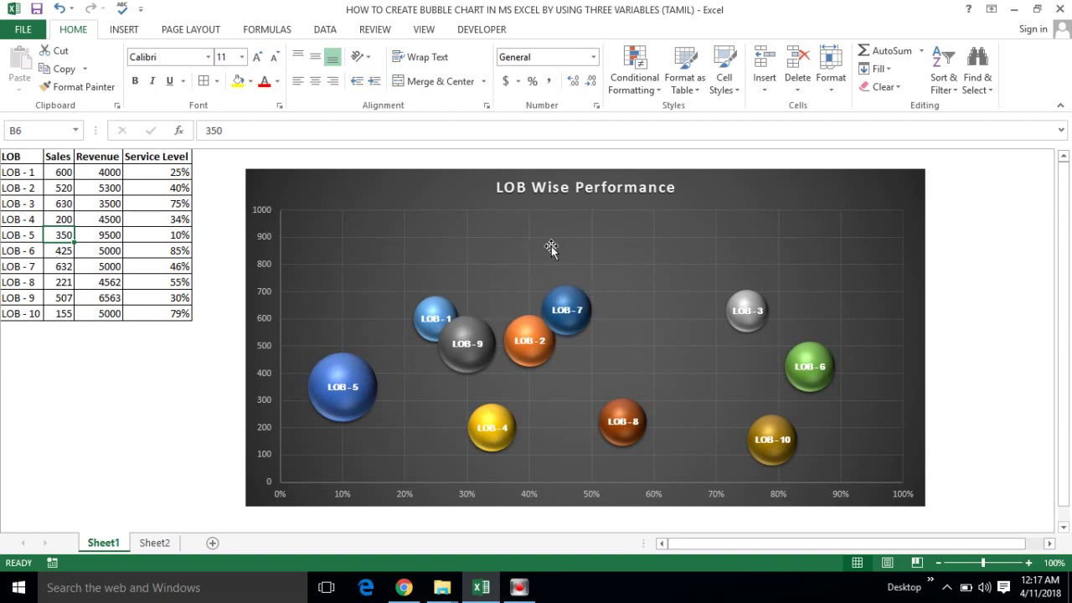
pyautogui.click(61, 157)
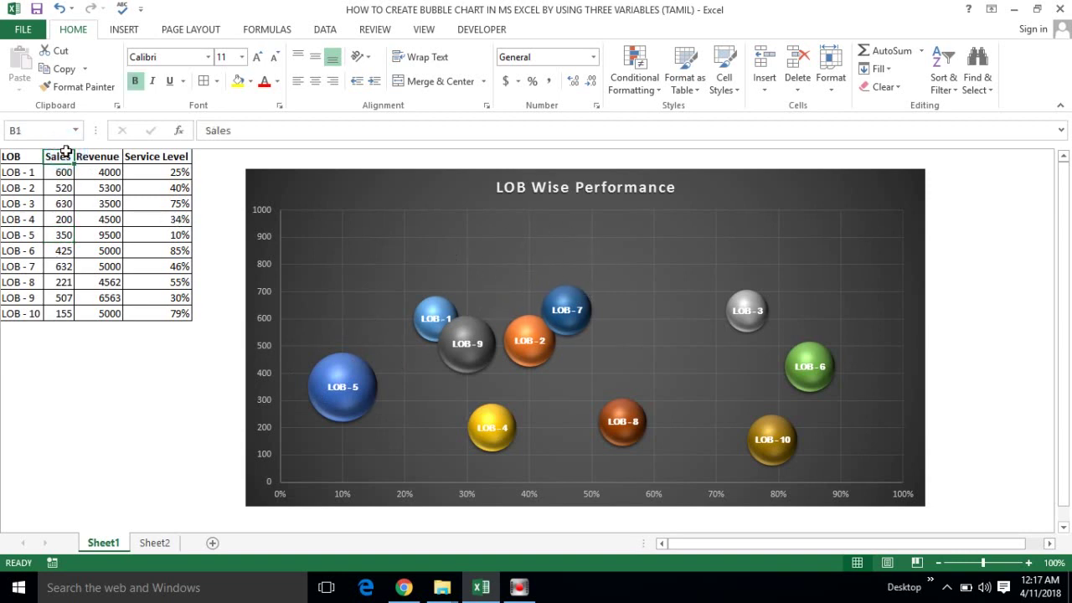
pyautogui.moveTo(69, 188); pyautogui.dragTo(110, 204)
pyautogui.click(110, 204)
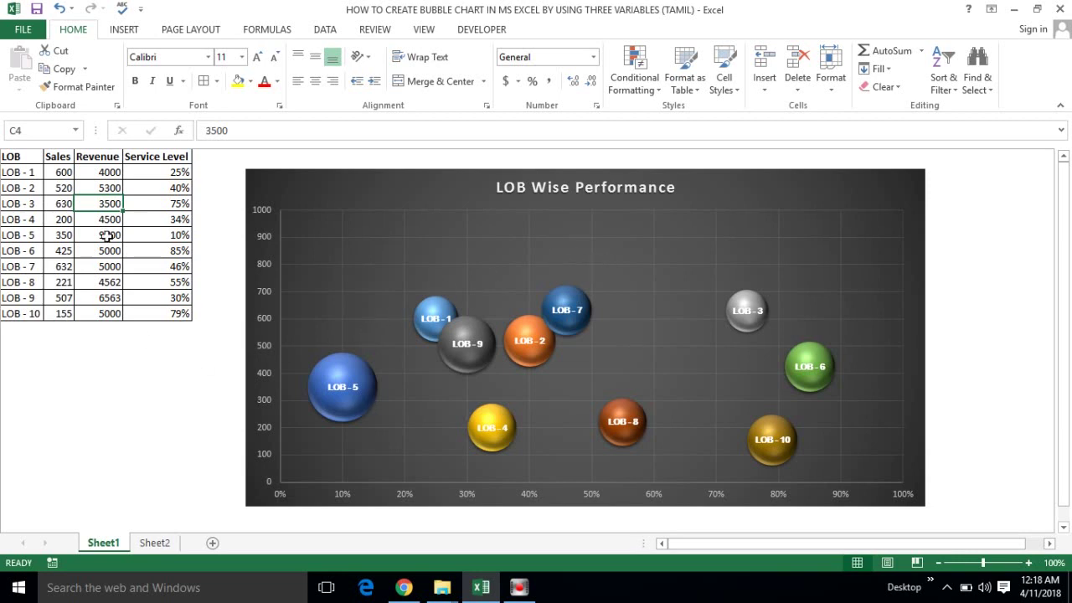
pyautogui.click(8, 156)
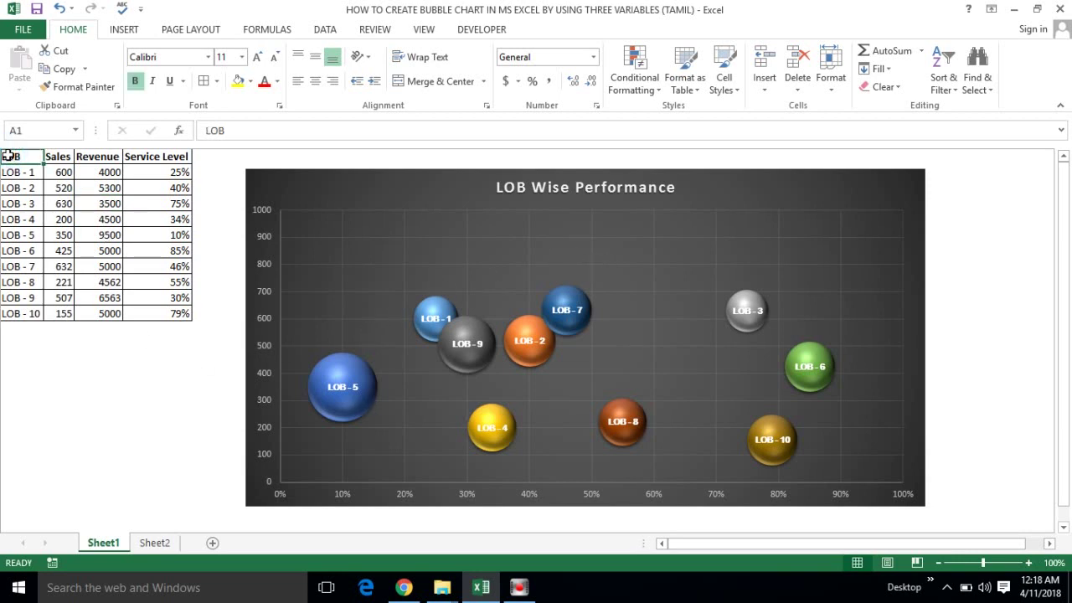
# Copy the LOB table A1:D11 onto Sheet2 at A1 and autofit column D for Service Level.
pyautogui.hotkey('ctrl', 'shift', 'Right')
pyautogui.hotkey('ctrl', 'shift', 'Down')
pyautogui.hotkey('ctrl', 'c')
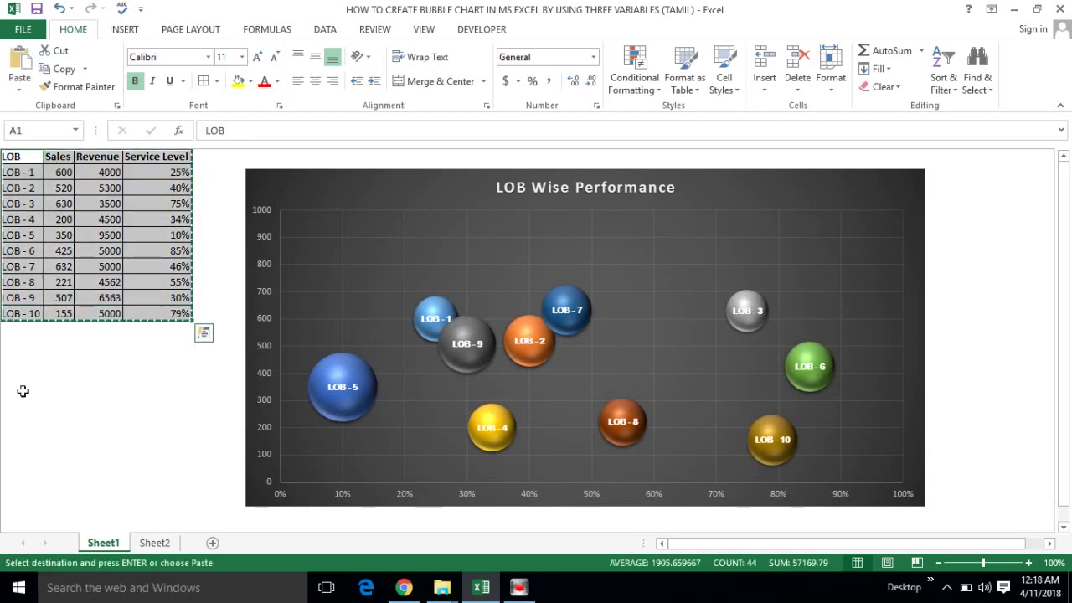
pyautogui.click(164, 543)
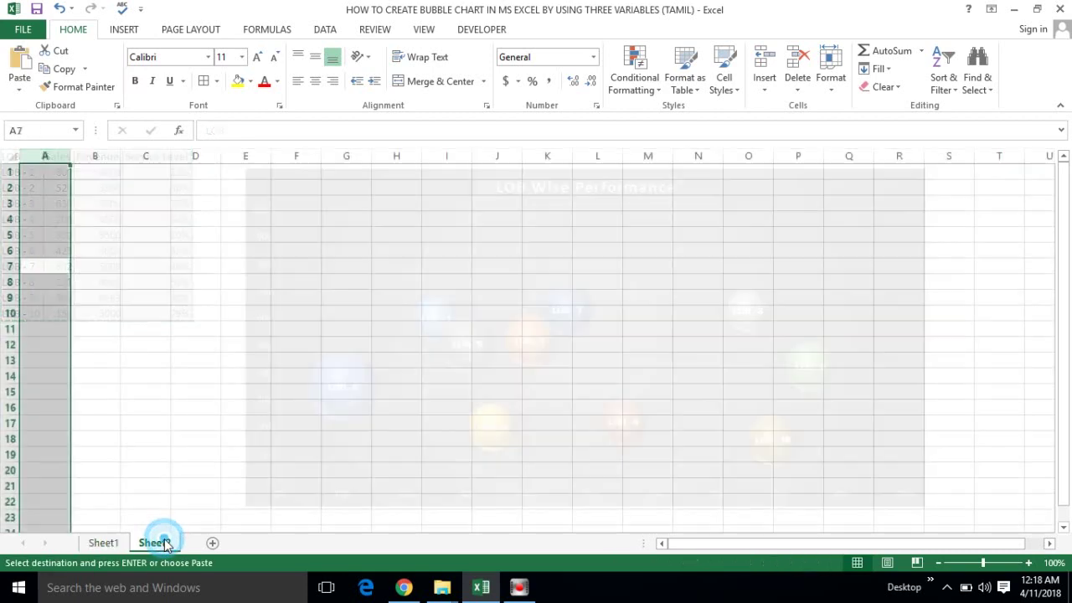
pyautogui.click(49, 171)
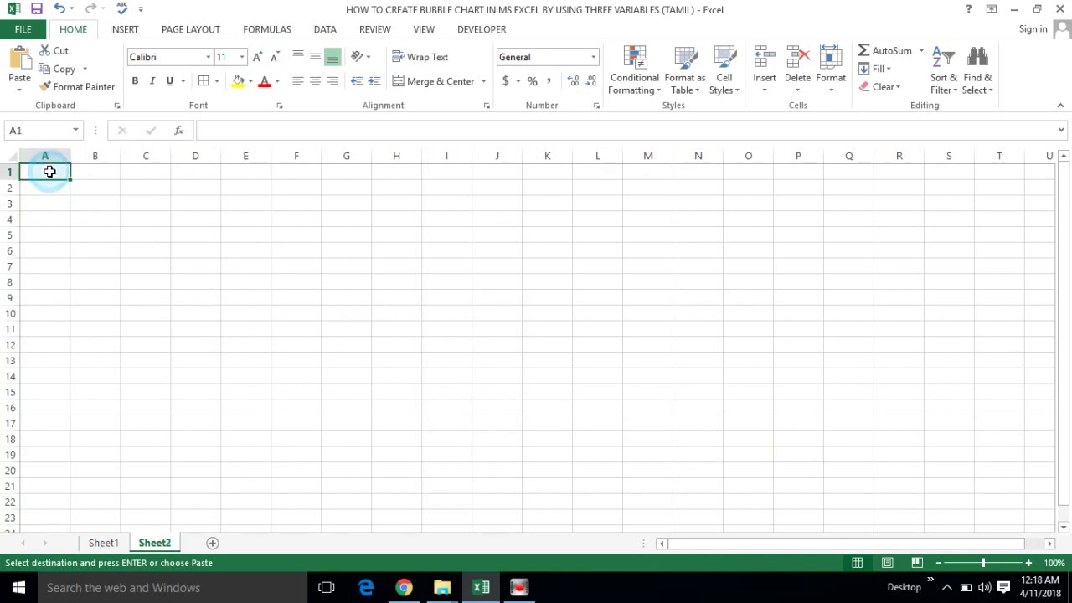
pyautogui.hotkey('ctrl', 'v')
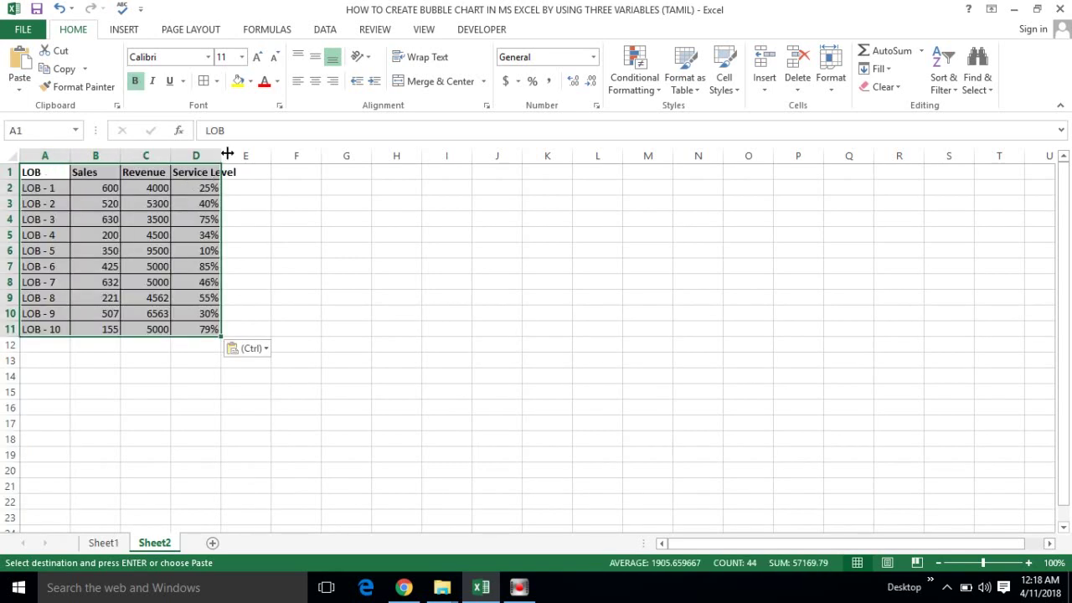
pyautogui.doubleClick(222, 154)
pyautogui.click(338, 236)
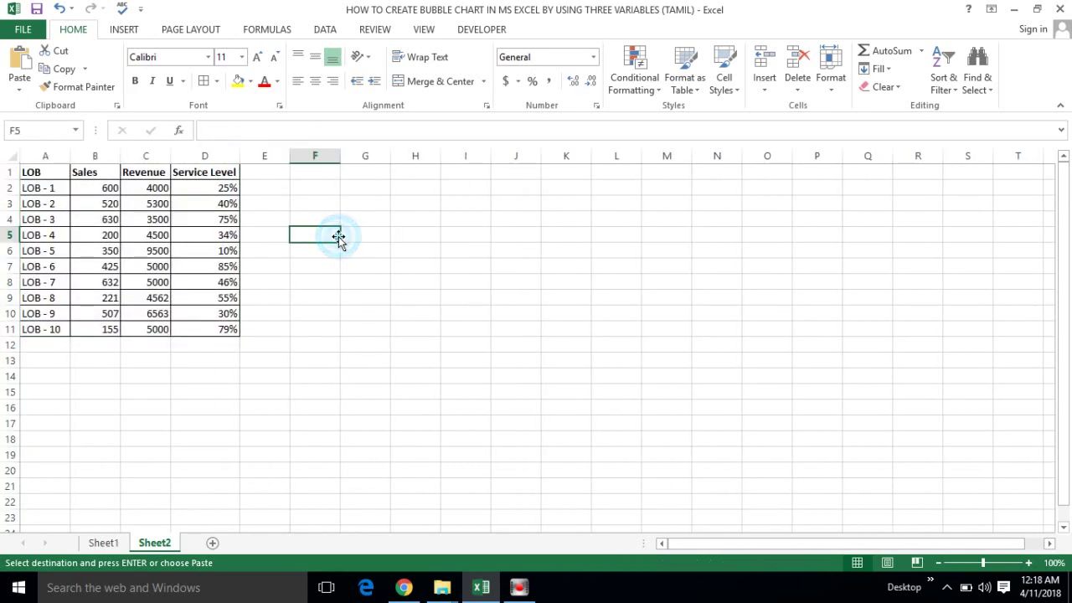
pyautogui.click(124, 30)
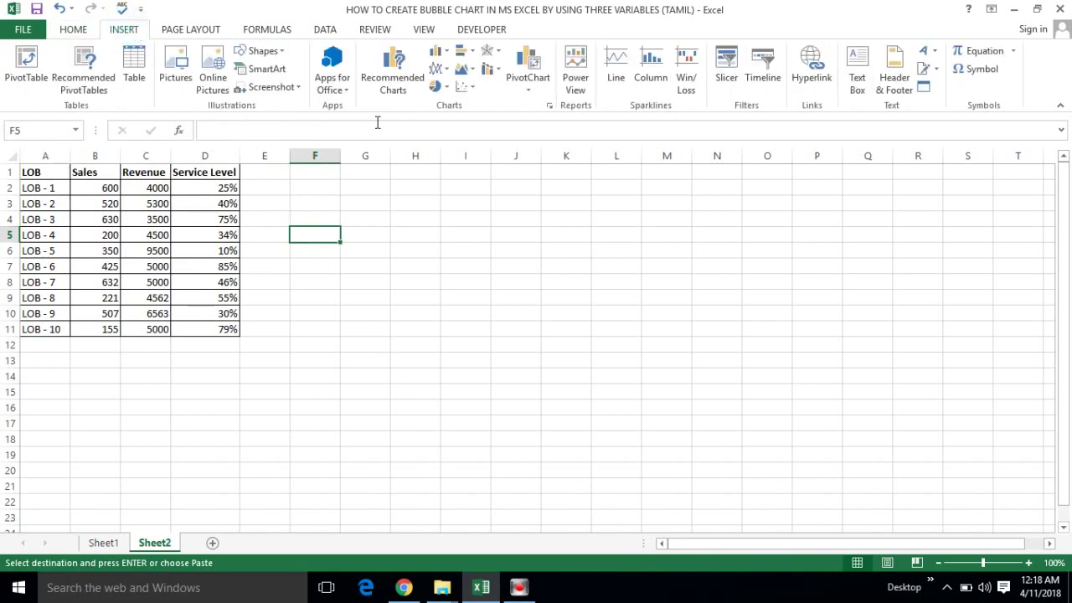
# Choose 3-D Bubble from the Scatter/Bubble chart types to insert an empty chart.
pyautogui.click(471, 89)
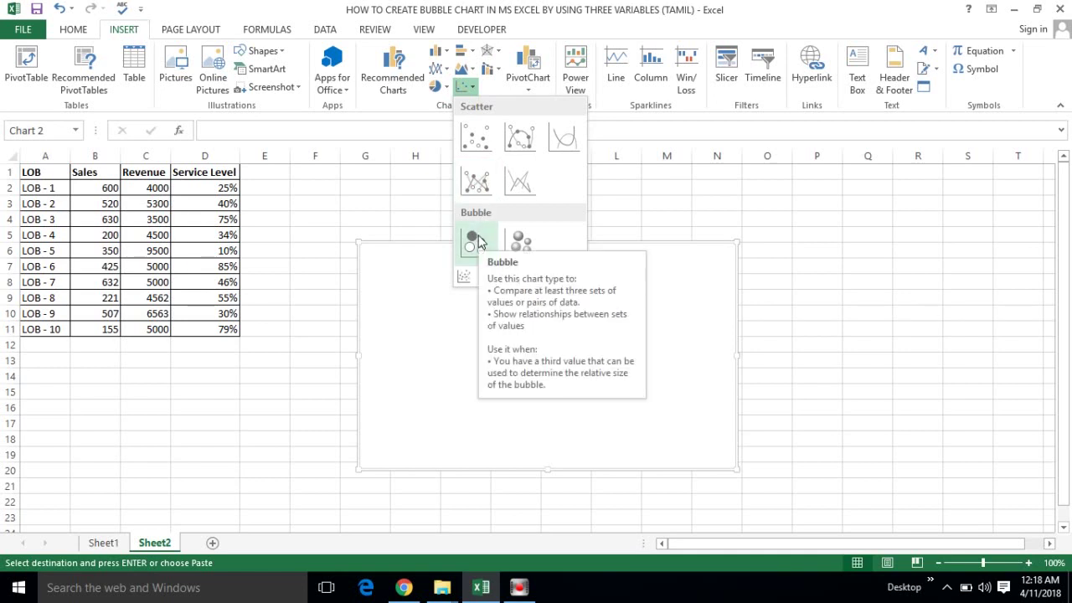
pyautogui.click(520, 242)
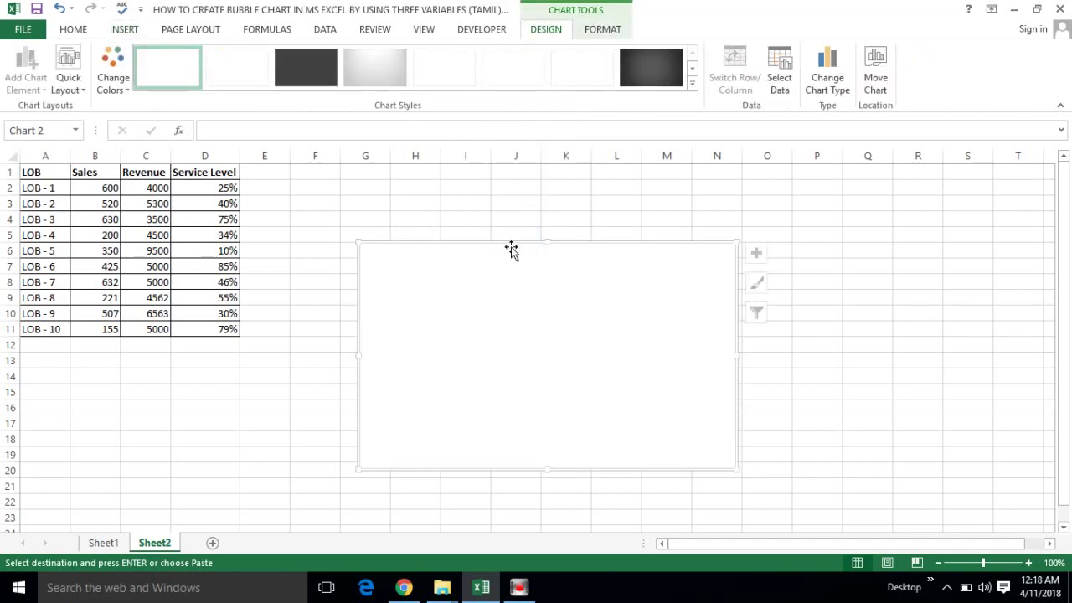
# In Select Data, add a new series named from cell A1 (LOB).
pyautogui.rightClick(473, 280)
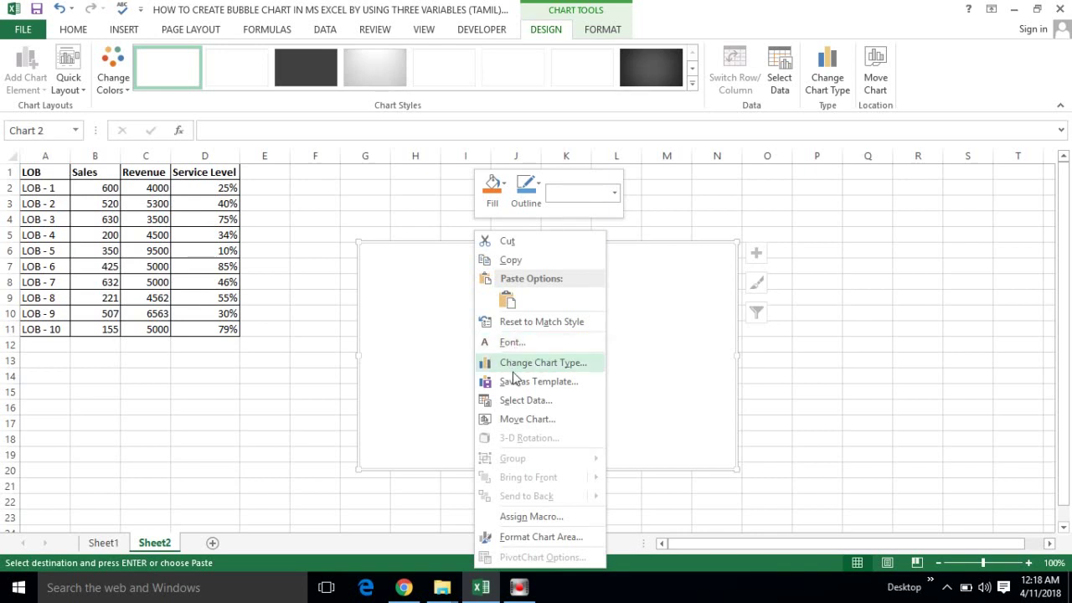
pyautogui.click(519, 402)
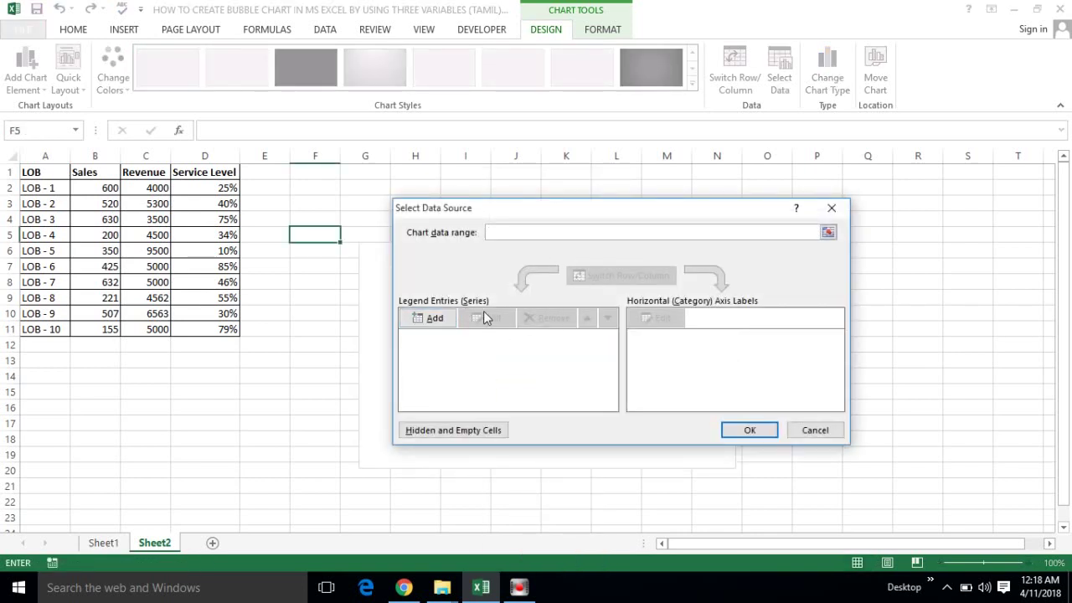
pyautogui.click(437, 323)
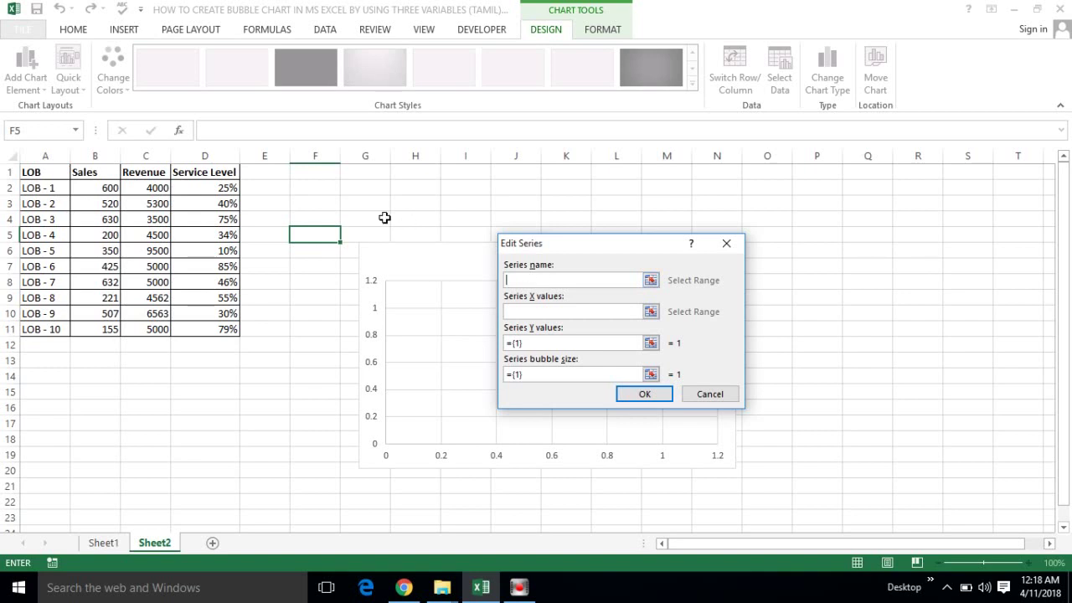
pyautogui.click(50, 173)
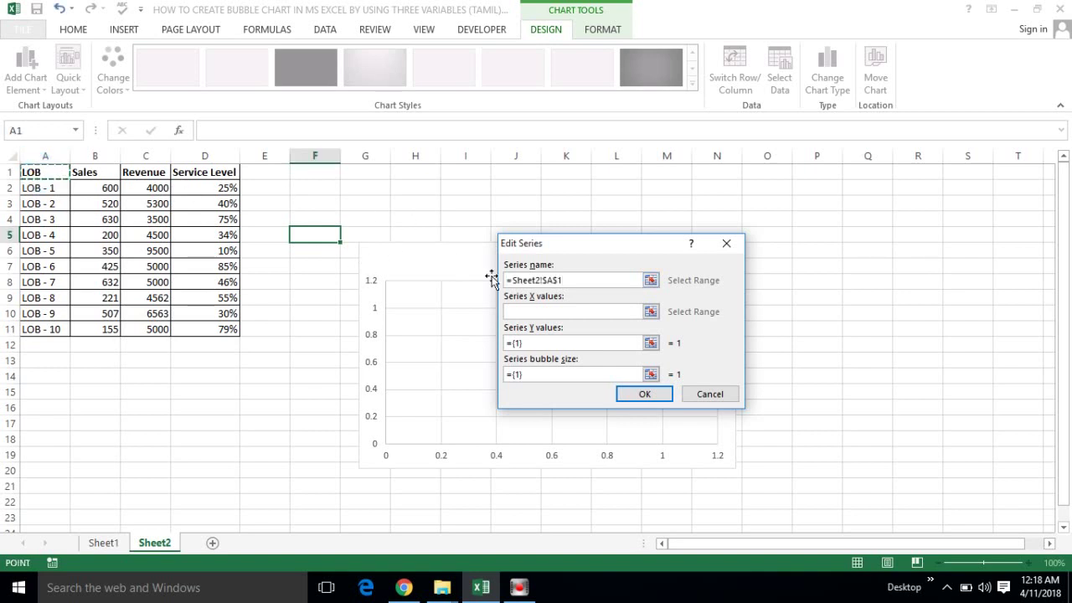
# Set X values D2:D11, Y values B2:B11 and bubble size C2:C11, then confirm.
pyautogui.click(555, 310)
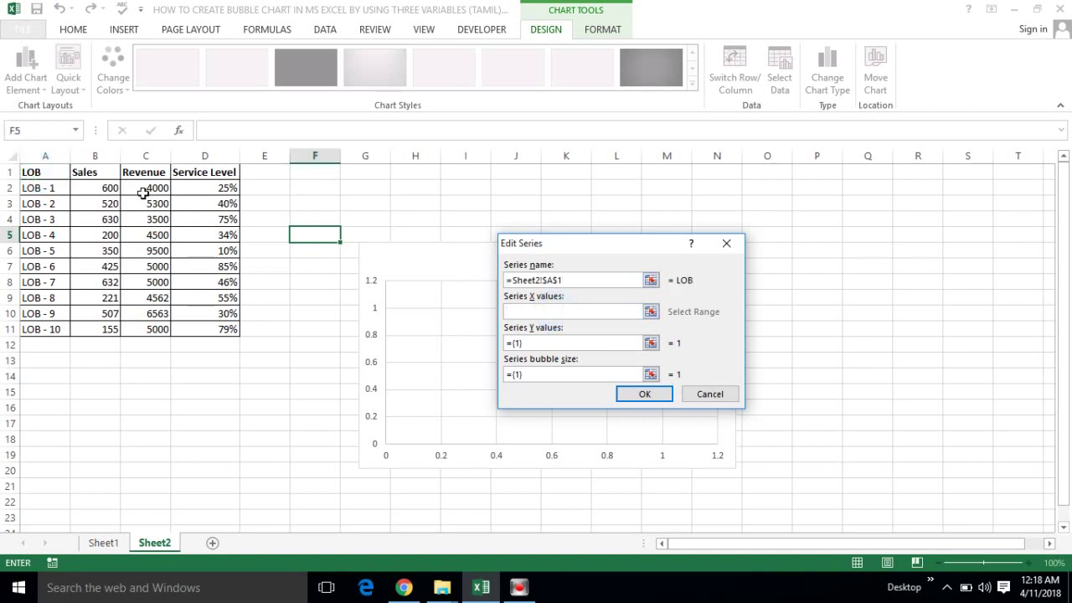
pyautogui.click(197, 184)
pyautogui.hotkey('ctrl', 'shift', 'Down')
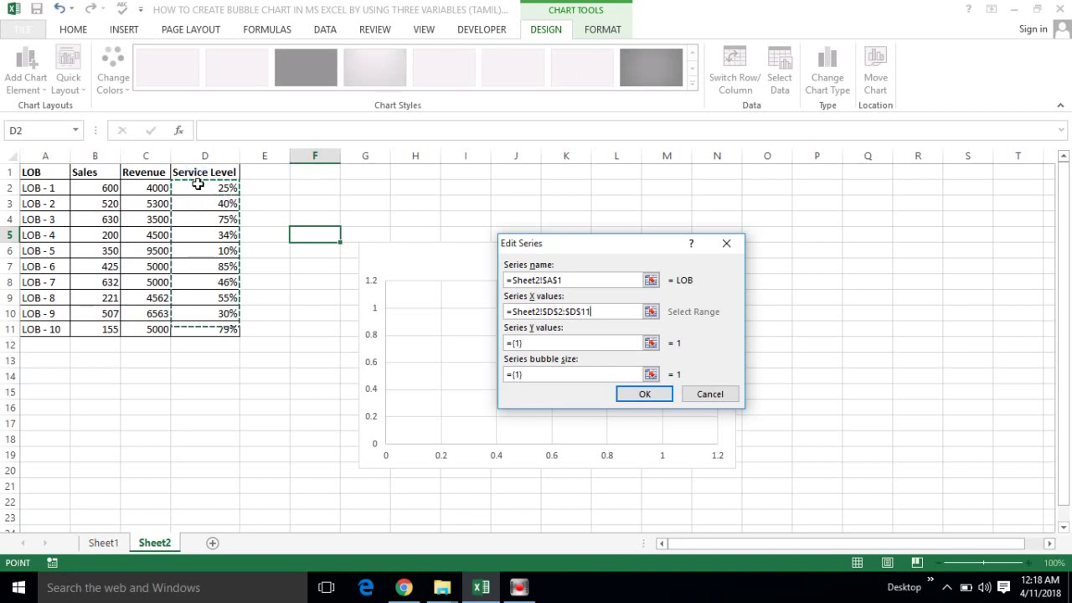
pyautogui.click(570, 342)
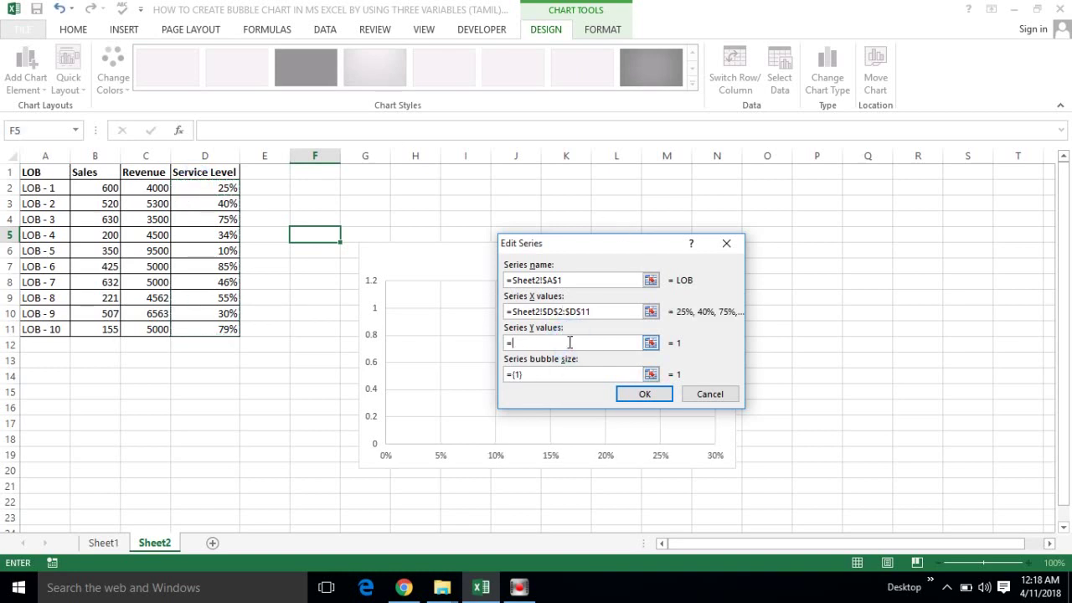
pyautogui.click(95, 185)
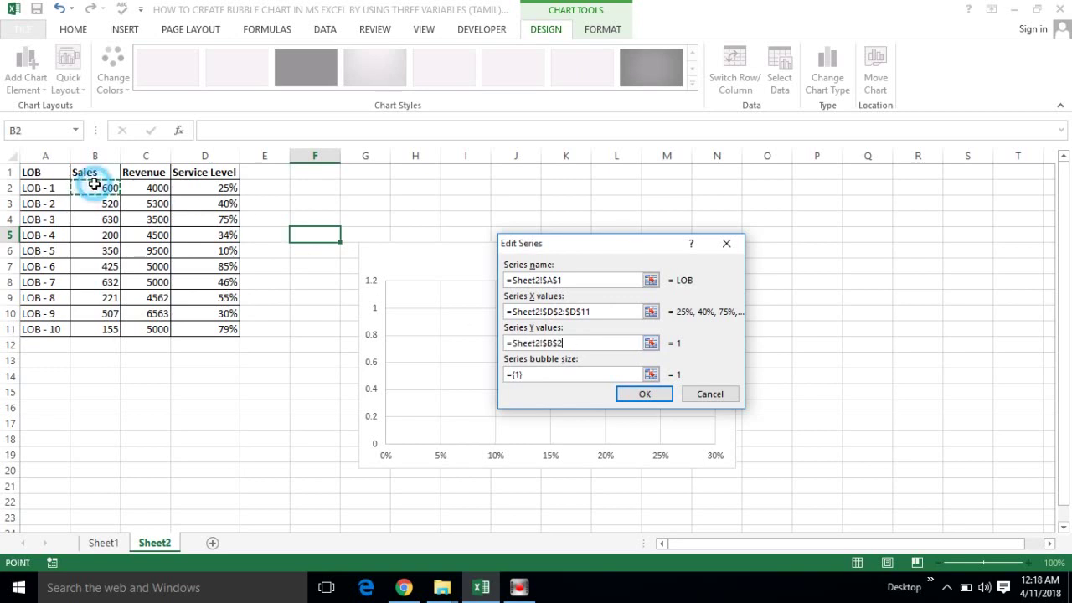
pyautogui.moveTo(95, 185); pyautogui.dragTo(94, 329)
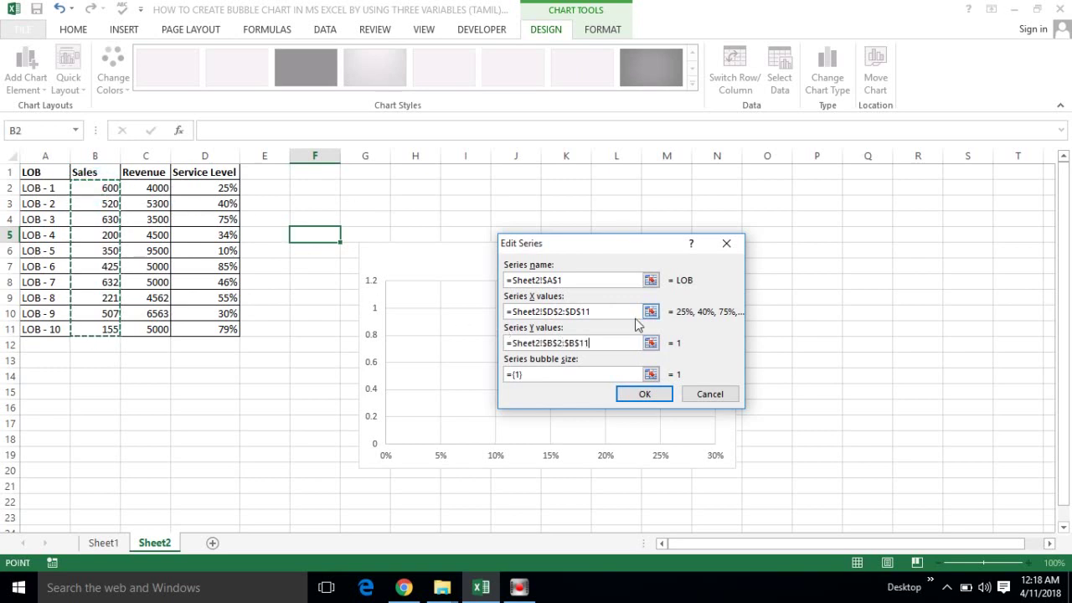
pyautogui.click(577, 377)
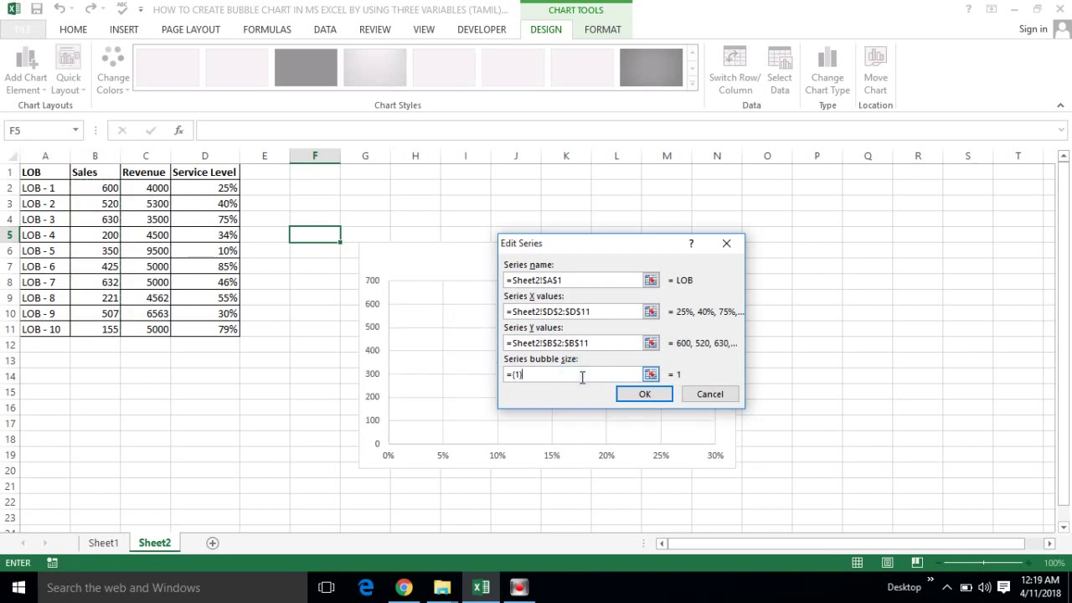
pyautogui.click(155, 189)
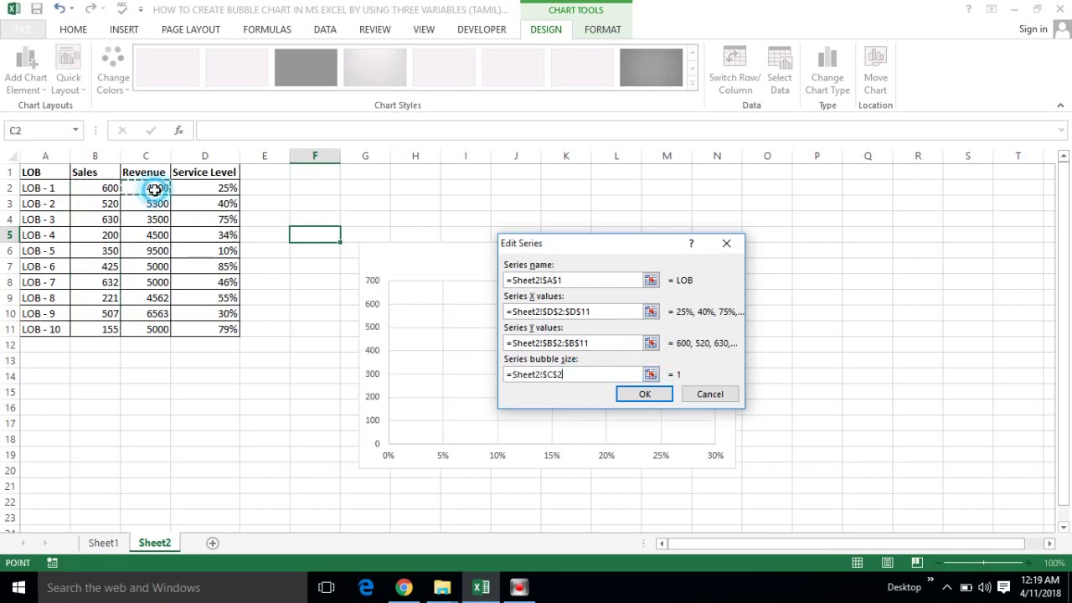
pyautogui.hotkey('ctrl', 'shift', 'Down')
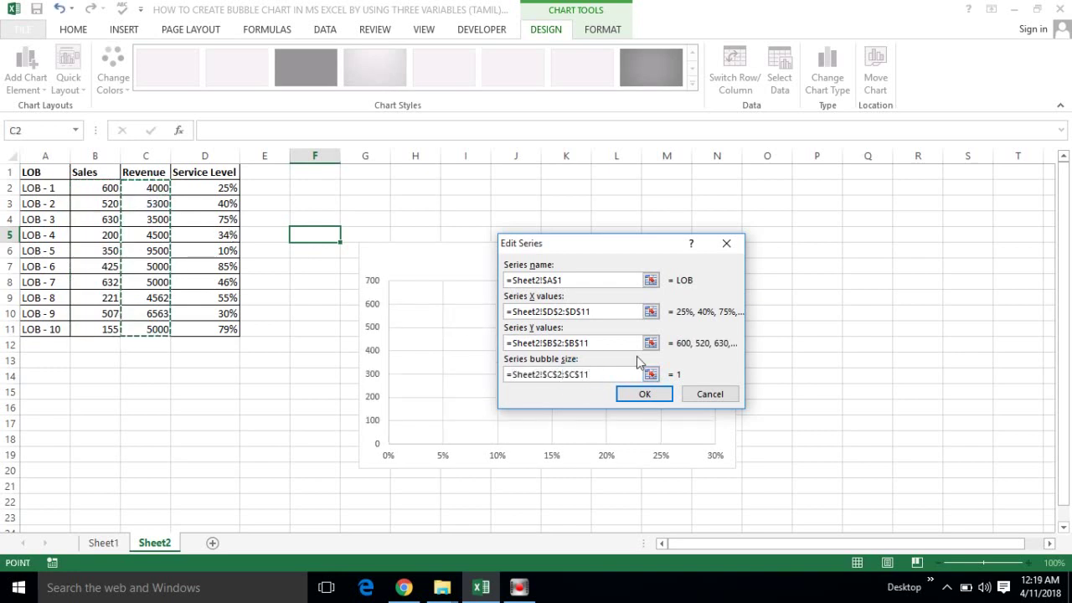
pyautogui.click(643, 394)
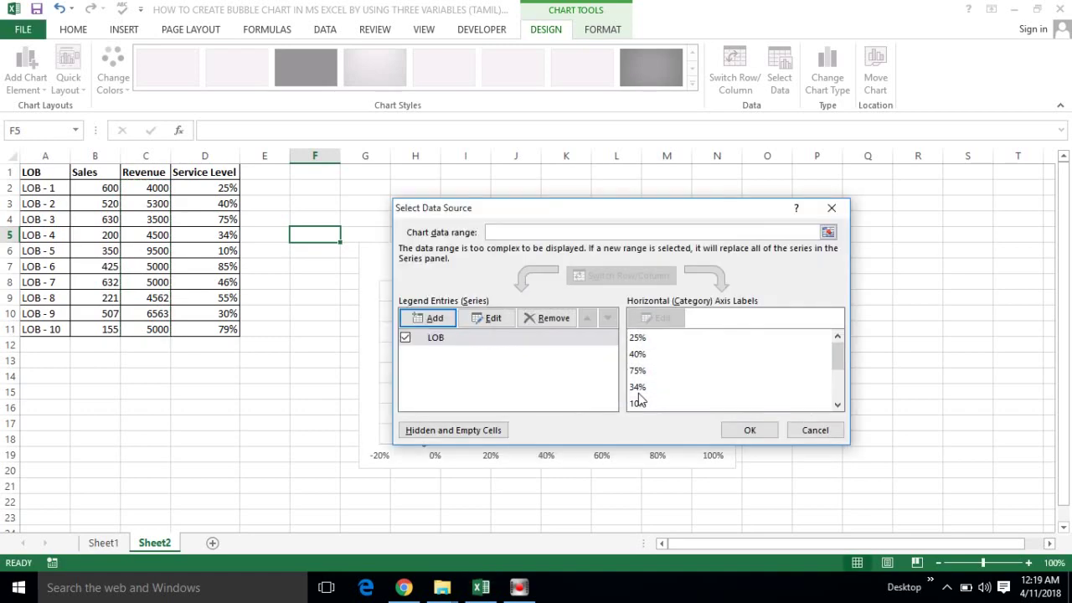
pyautogui.click(750, 431)
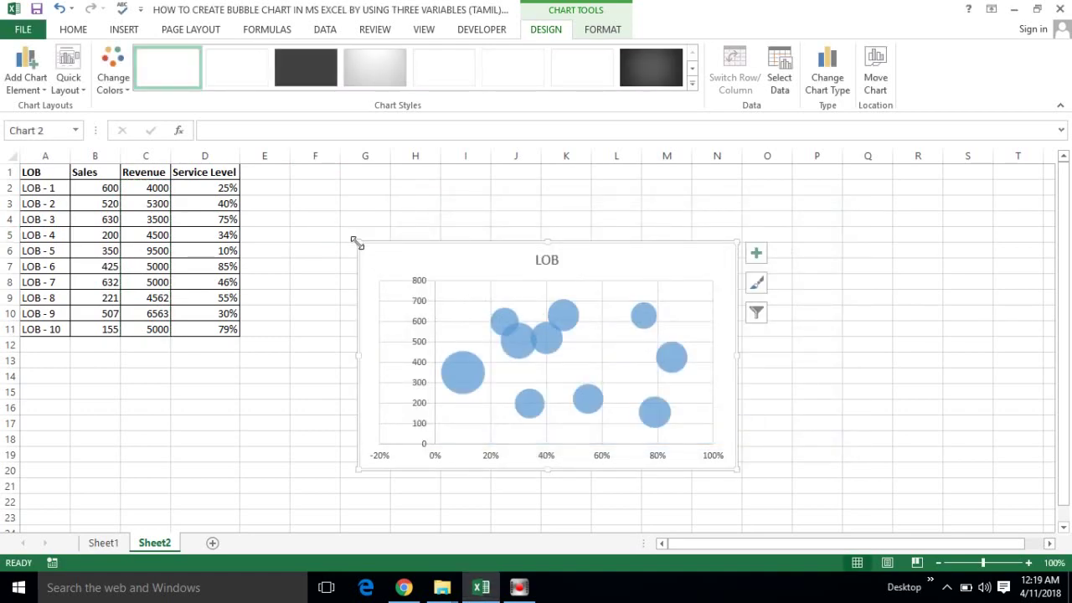
# Switch the chart to the 3-D Bubble type and drag its corners to enlarge it.
pyautogui.moveTo(357, 243); pyautogui.dragTo(273, 209)
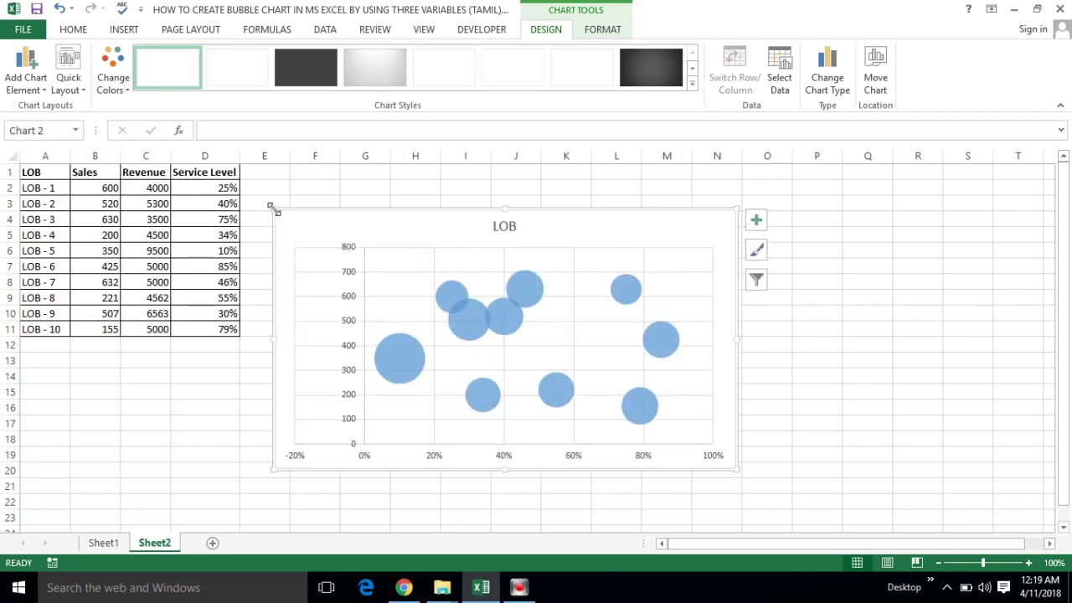
pyautogui.rightClick(545, 231)
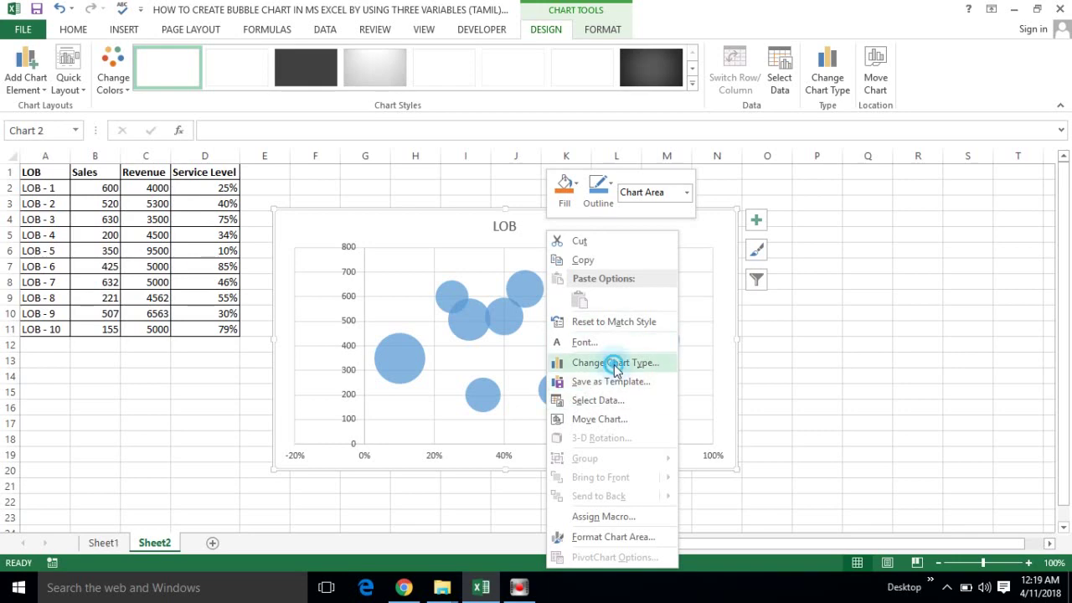
pyautogui.click(615, 363)
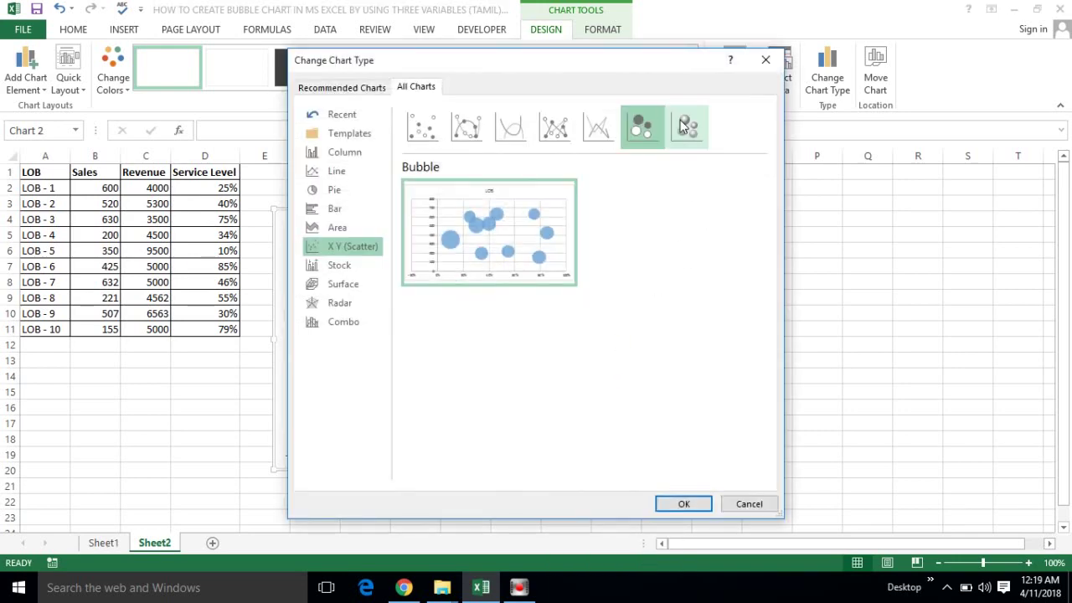
pyautogui.click(685, 126)
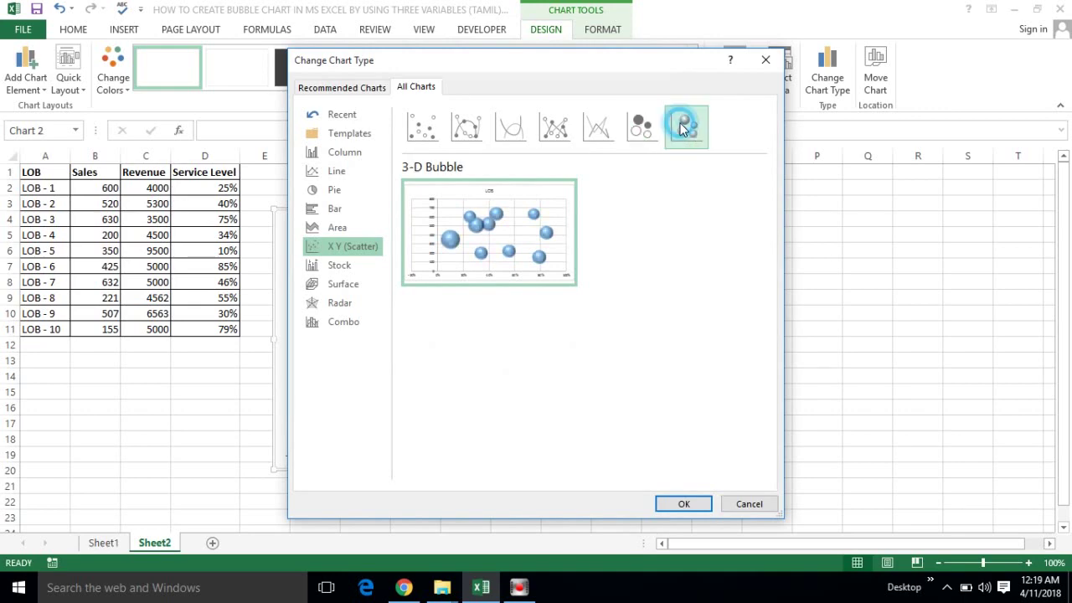
pyautogui.click(681, 509)
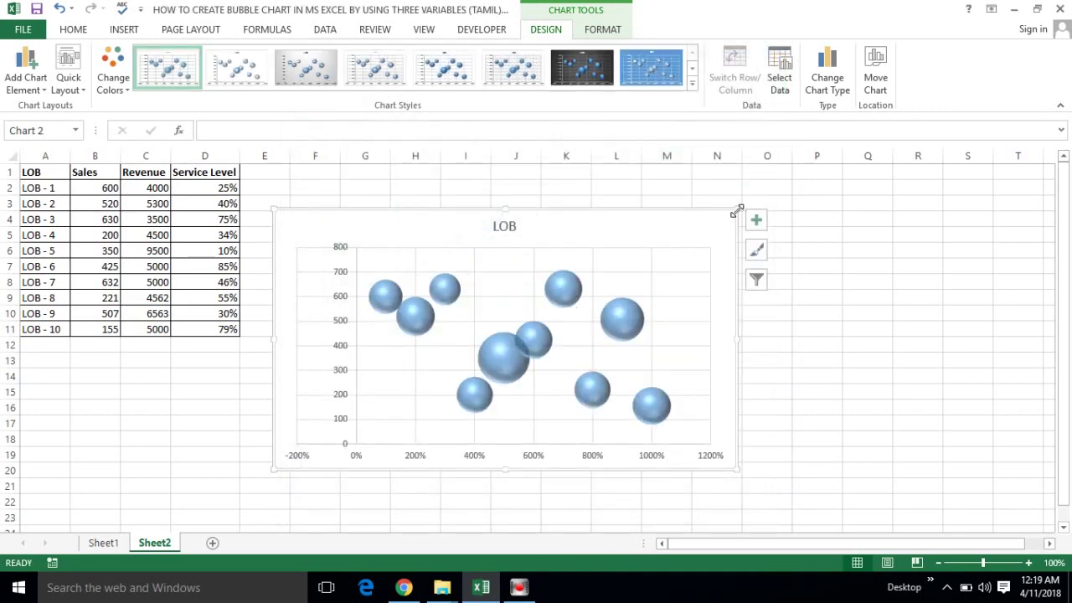
pyautogui.moveTo(737, 210); pyautogui.dragTo(801, 189)
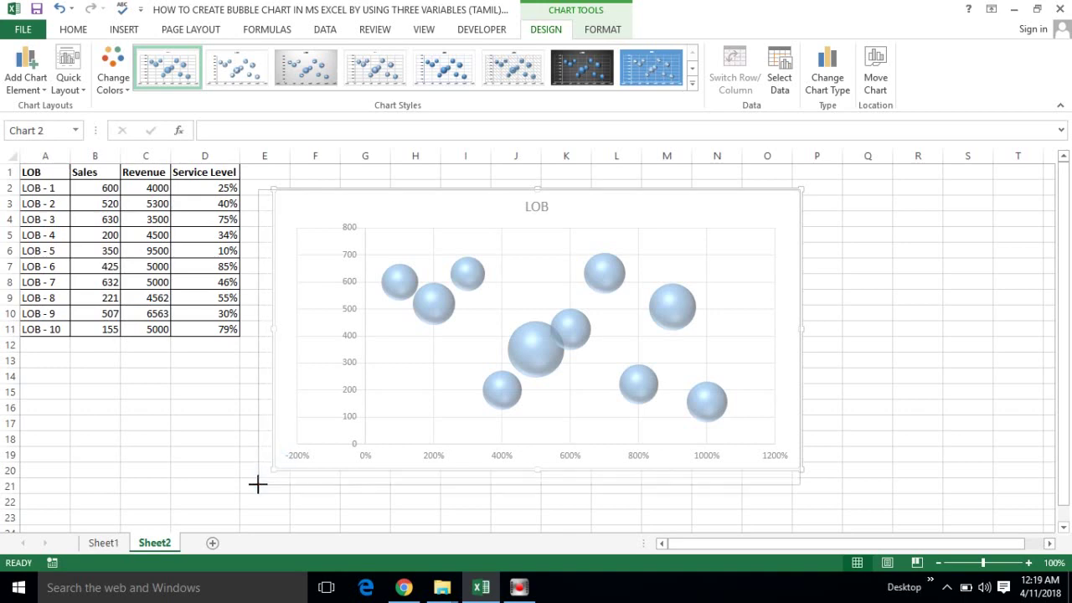
pyautogui.moveTo(274, 469); pyautogui.dragTo(257, 485)
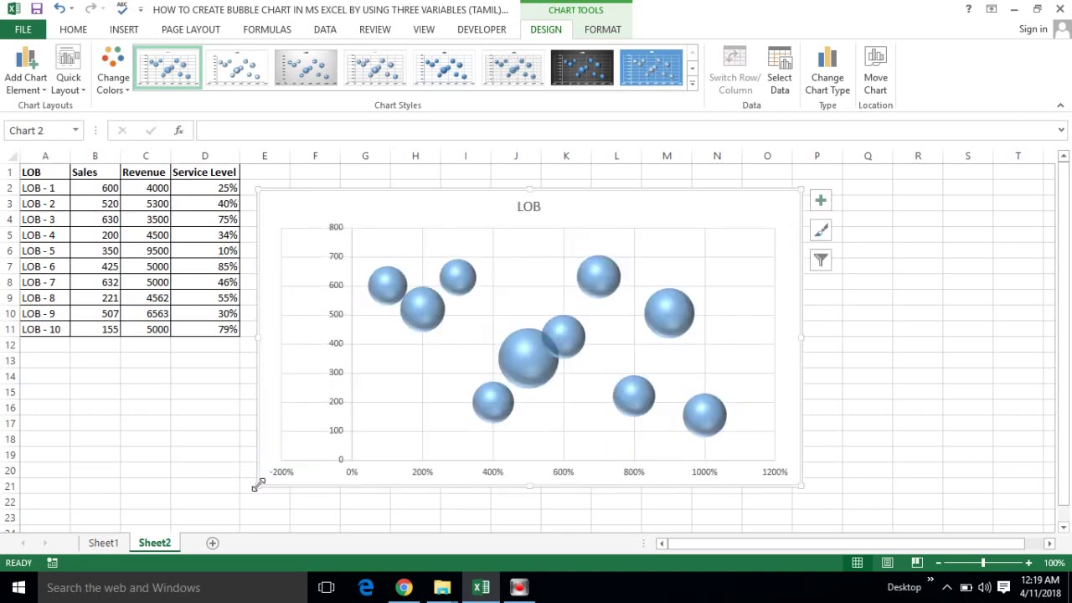
pyautogui.click(421, 319)
# Tick Vary colors by point in the bubble series' Fill & Line settings.
pyautogui.rightClick(420, 319)
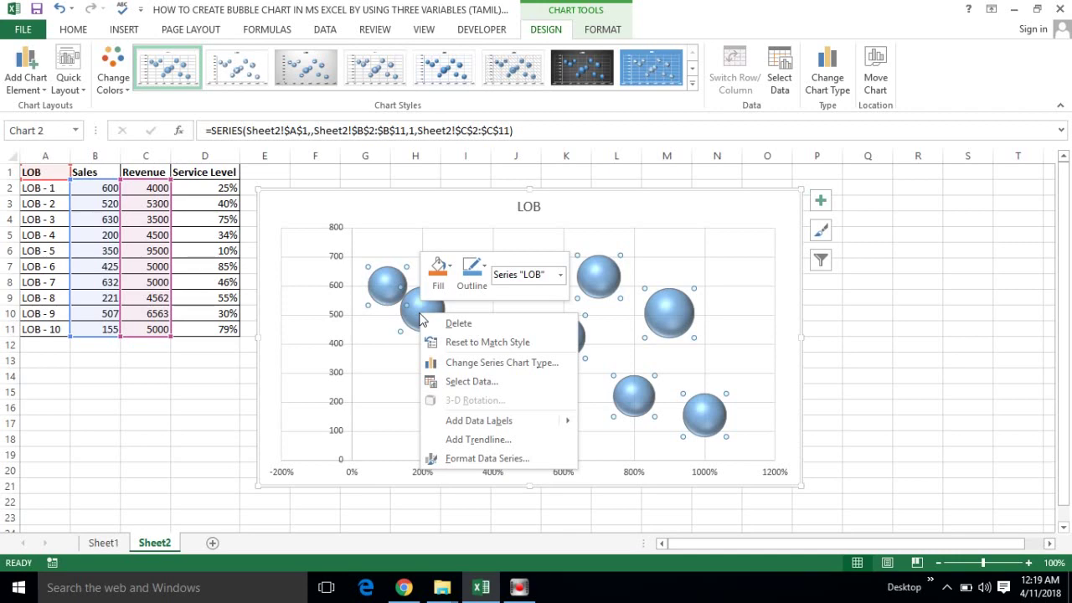
pyautogui.click(464, 458)
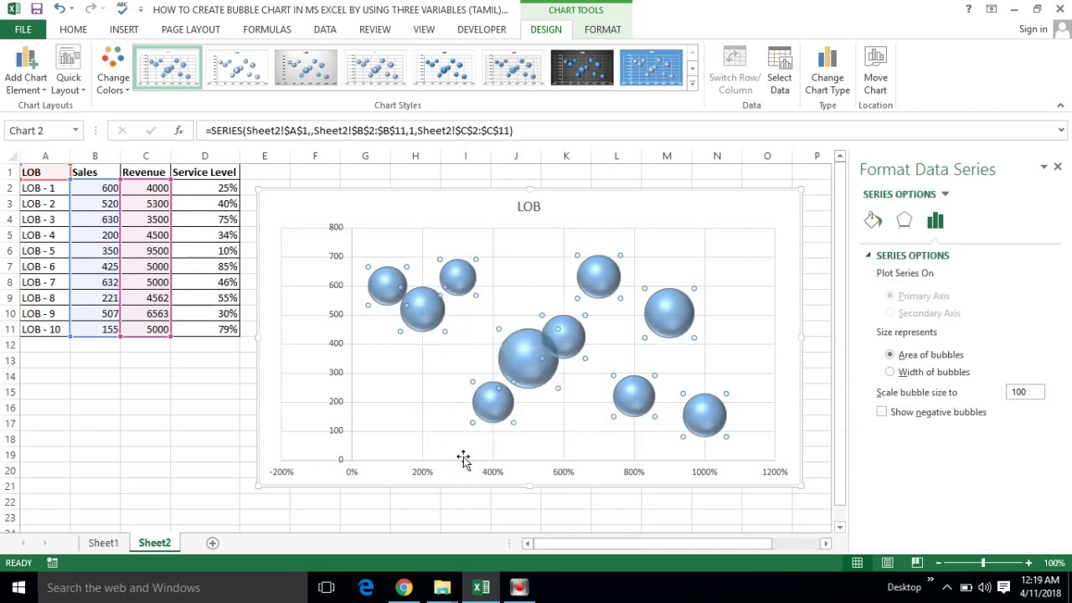
pyautogui.click(874, 222)
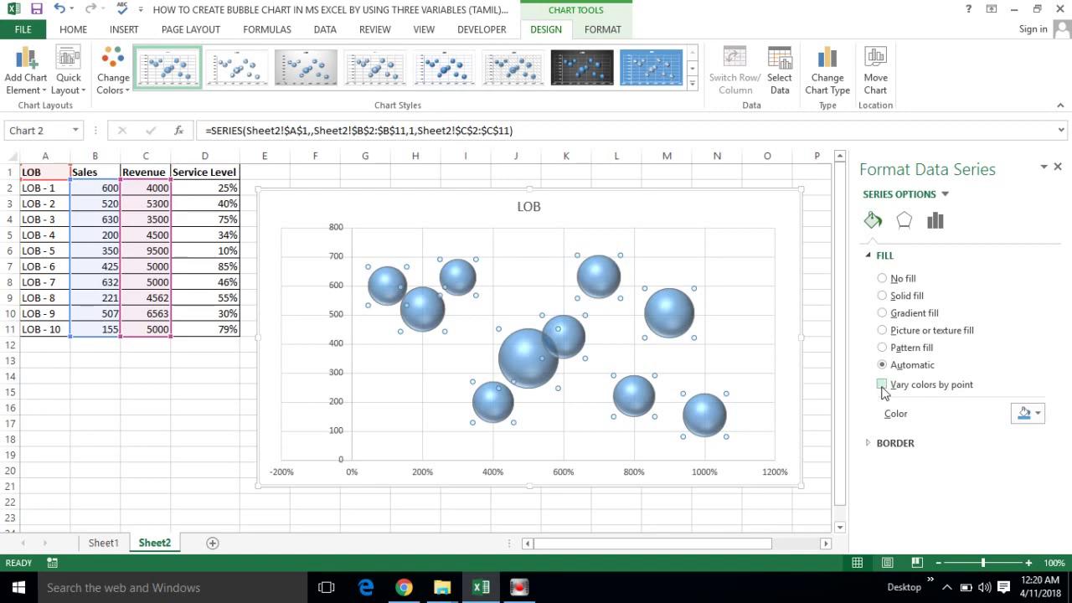
pyautogui.click(881, 387)
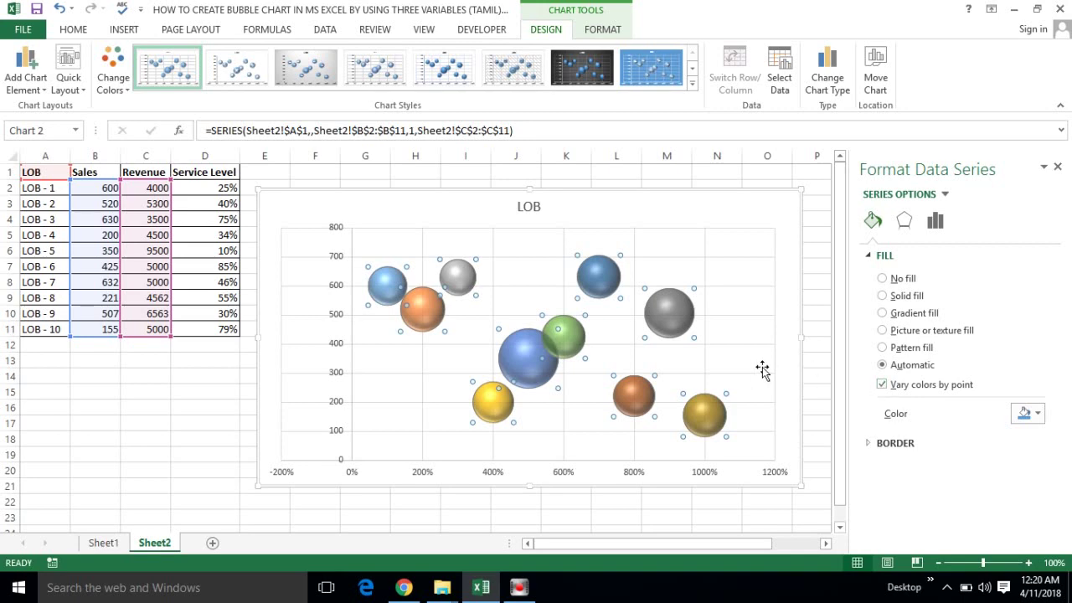
pyautogui.click(703, 207)
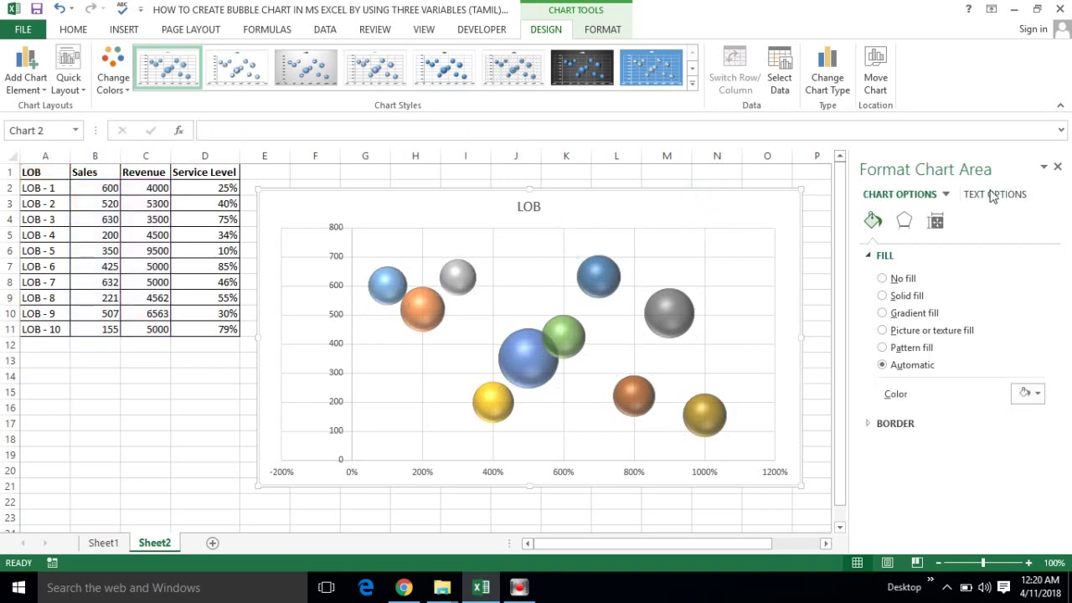
# Set the vertical Sales axis bounds to minimum 0 and maximum 1000 in Format Axis.
pyautogui.click(1057, 167)
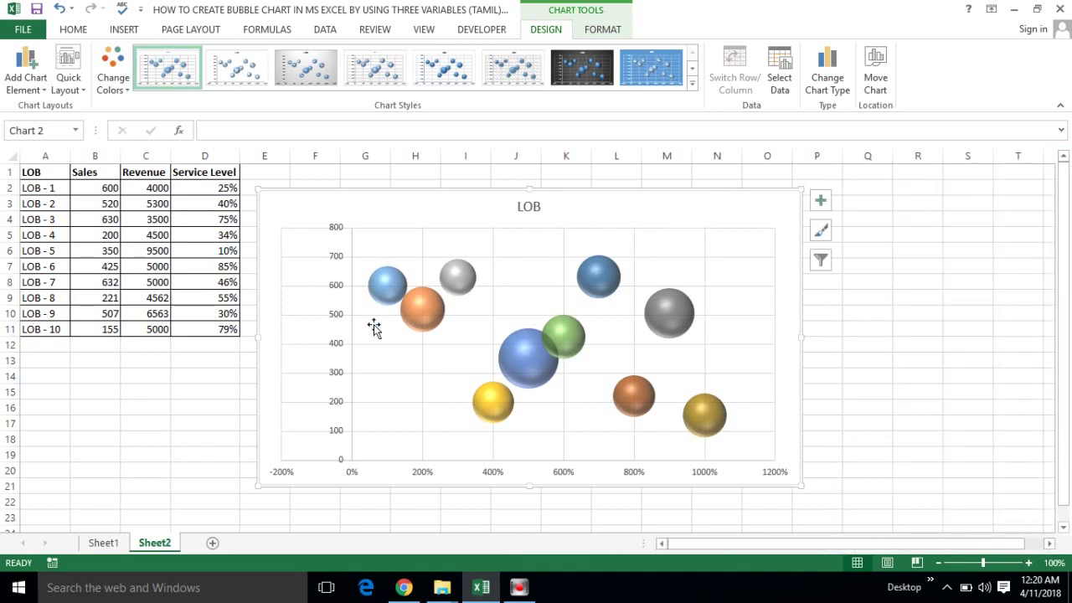
pyautogui.click(336, 319)
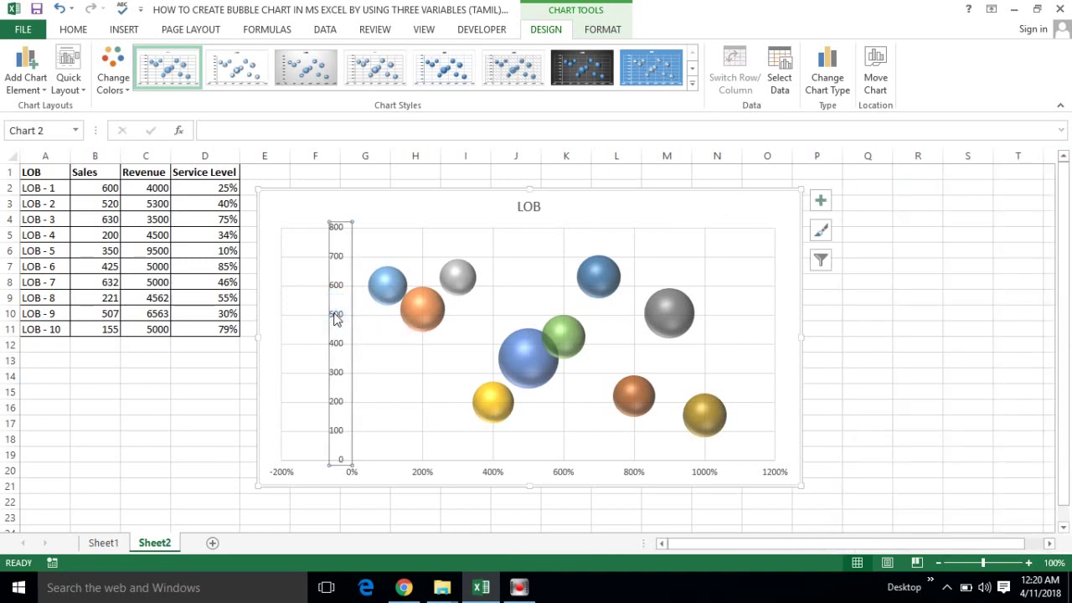
pyautogui.rightClick(334, 318)
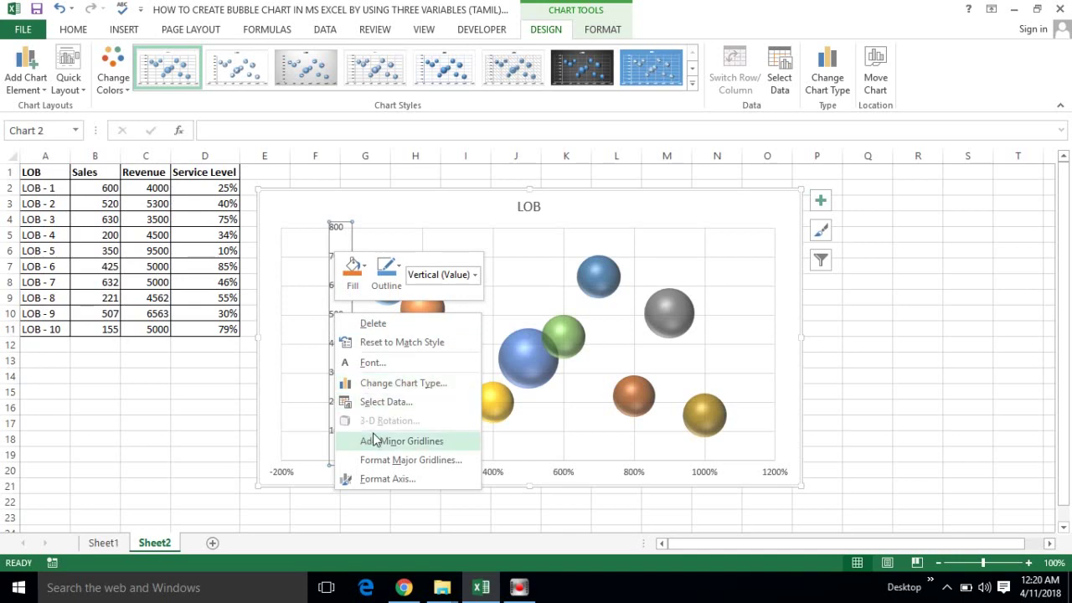
pyautogui.click(373, 479)
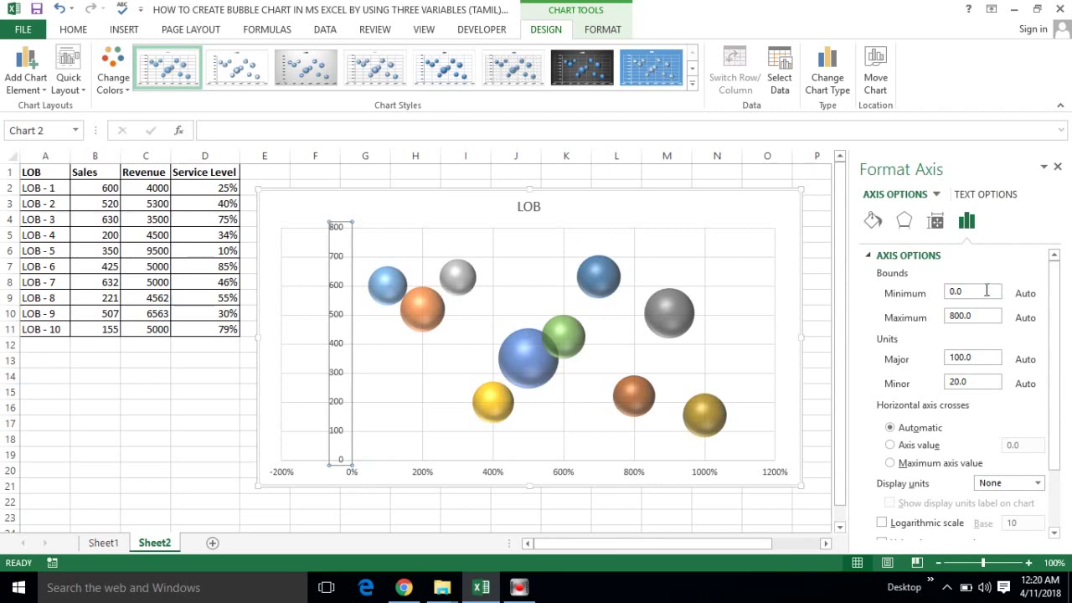
pyautogui.doubleClick(972, 294)
pyautogui.press('BackSpace')
pyautogui.click(991, 317)
pyautogui.press('BackSpace')
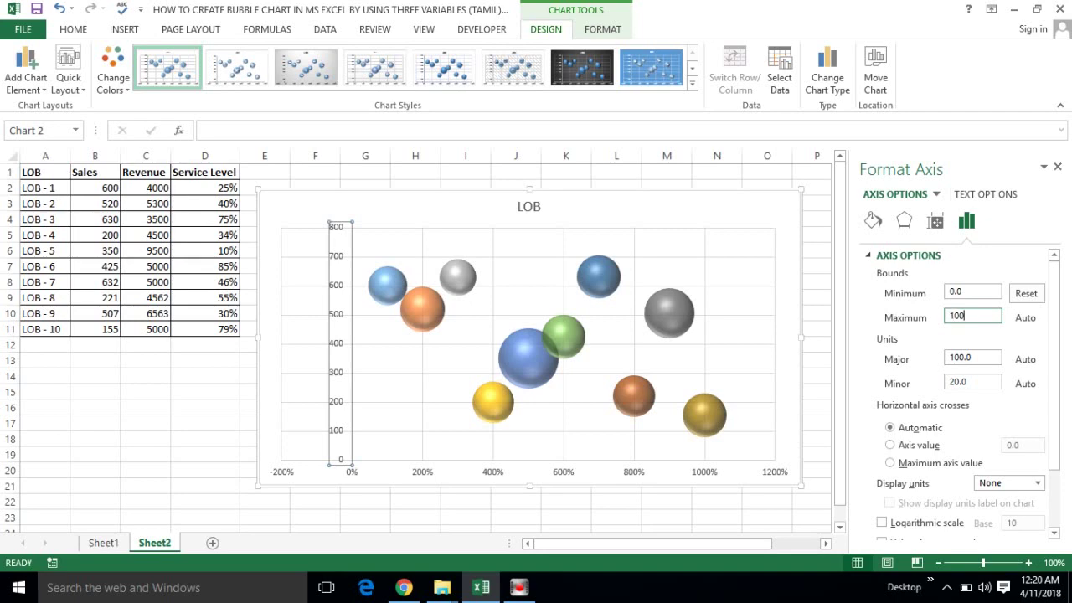
pyautogui.click(292, 273)
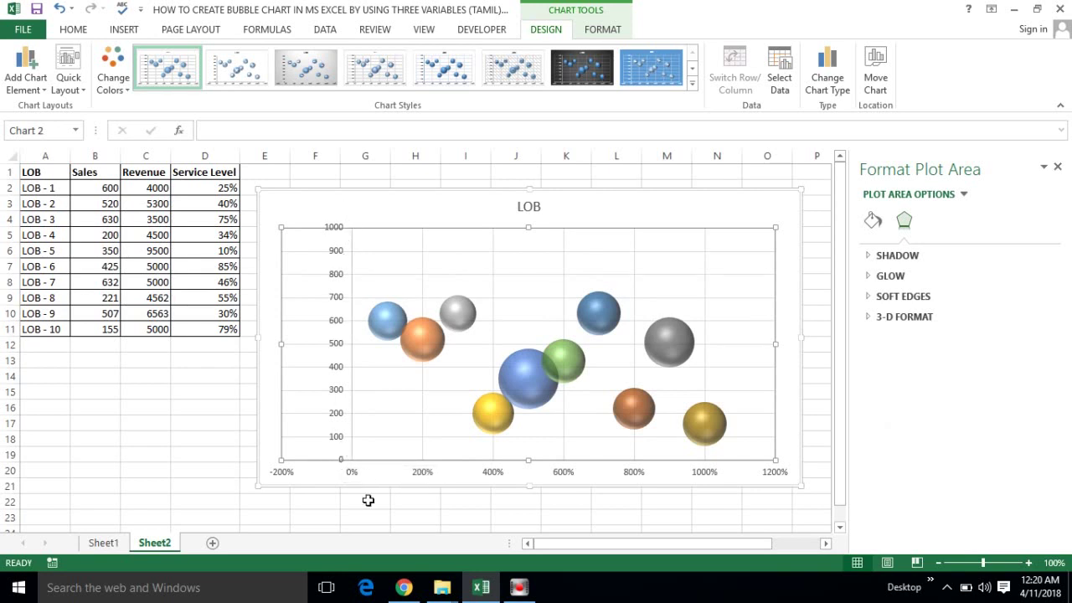
# Edit the horizontal axis bounds to a minimum of 0 and a maximum of 100.
pyautogui.click(354, 477)
pyautogui.rightClick(354, 475)
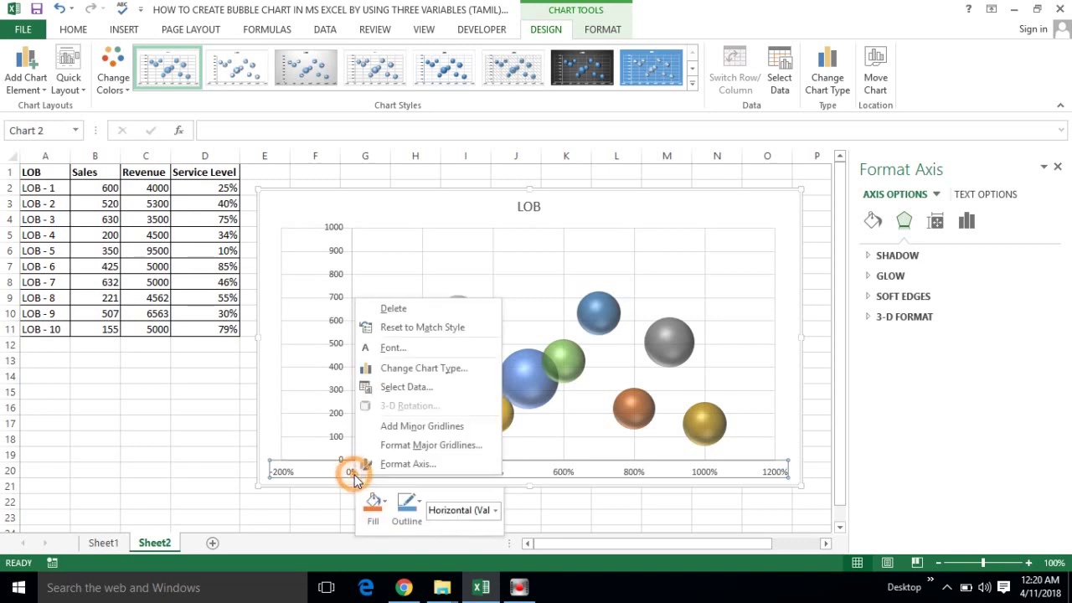
pyautogui.click(384, 471)
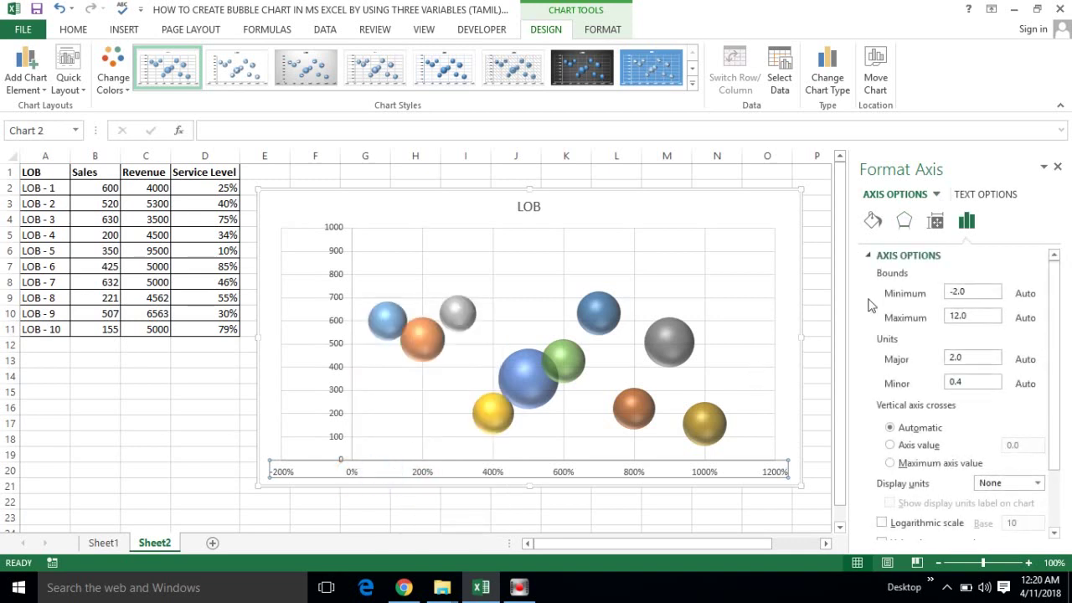
pyautogui.click(975, 290)
pyautogui.press('BackSpace')
pyautogui.click(984, 316)
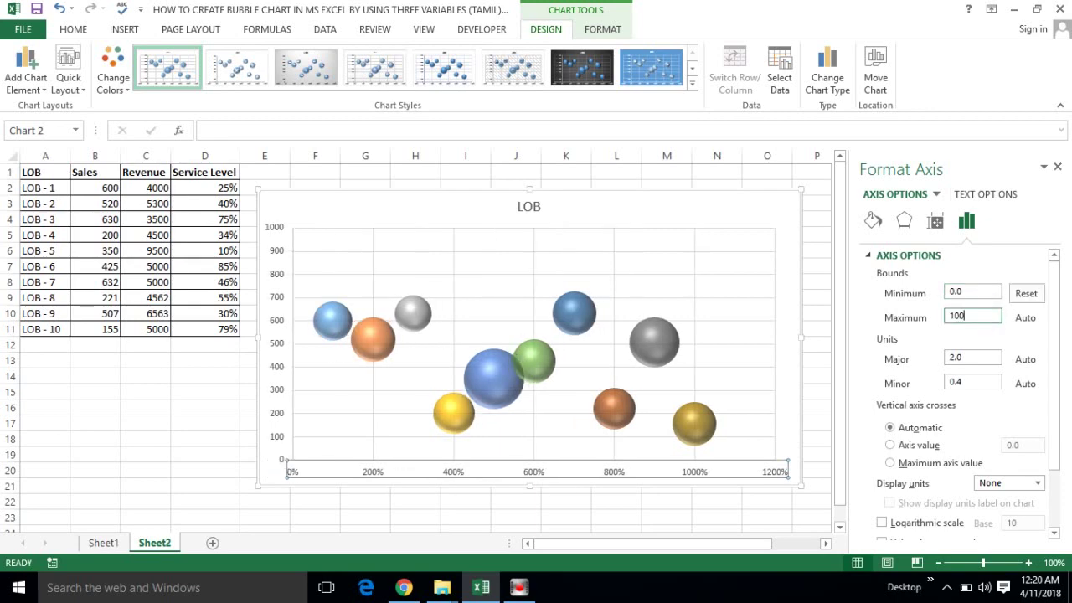
pyautogui.click(246, 428)
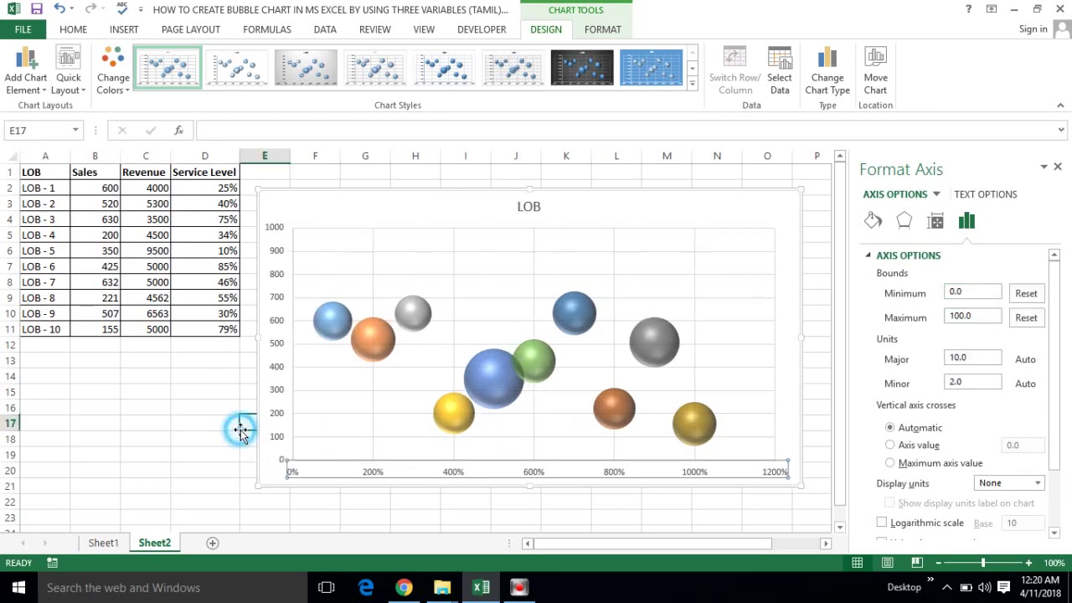
# Re-enter the horizontal axis maximum bound as 100 in Format Axis.
pyautogui.click(354, 440)
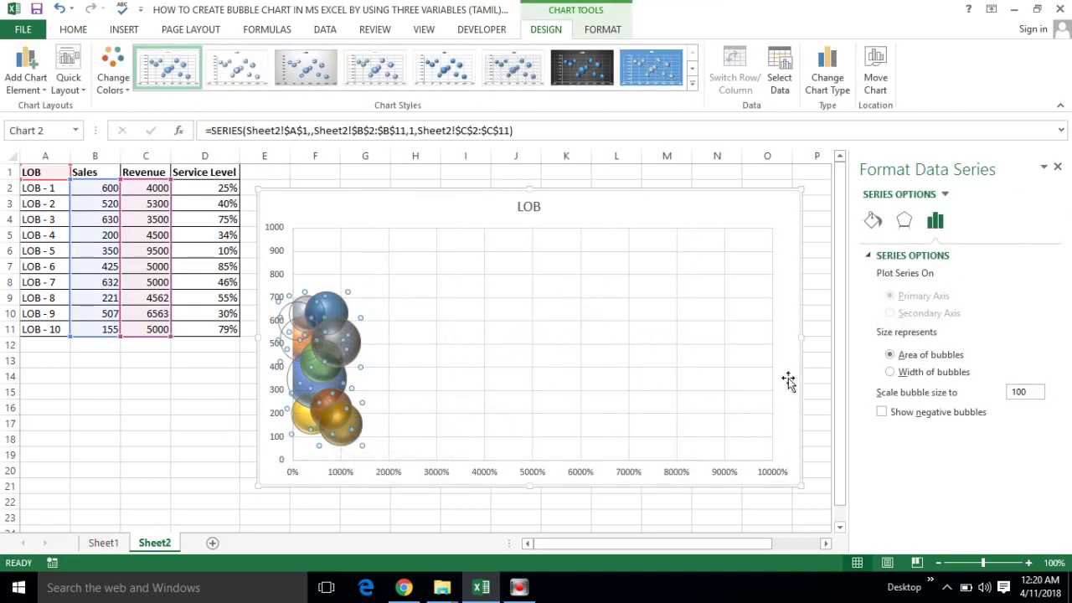
pyautogui.click(498, 474)
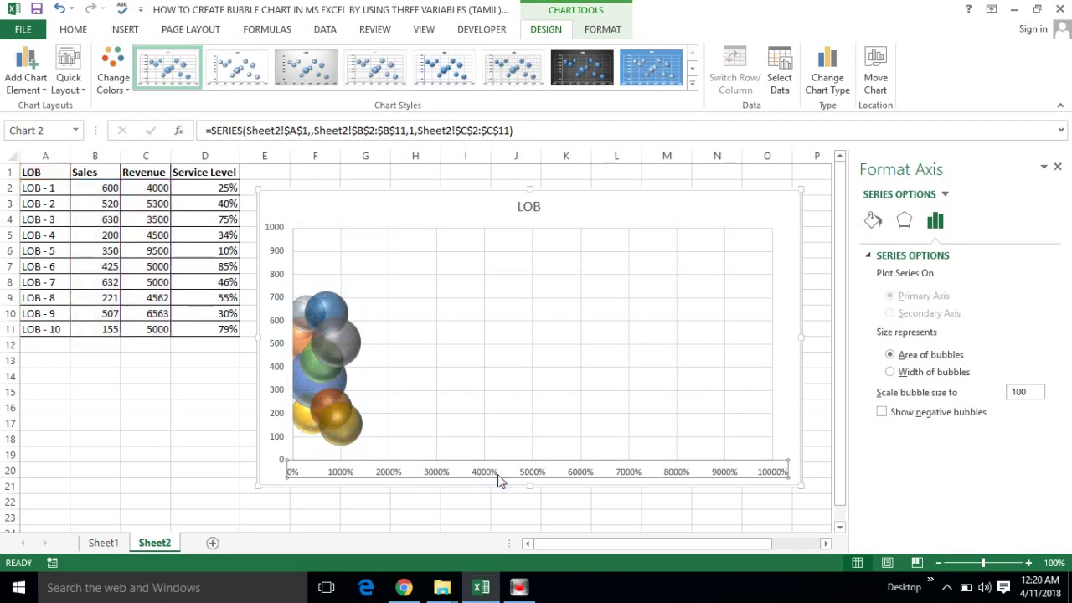
pyautogui.rightClick(498, 474)
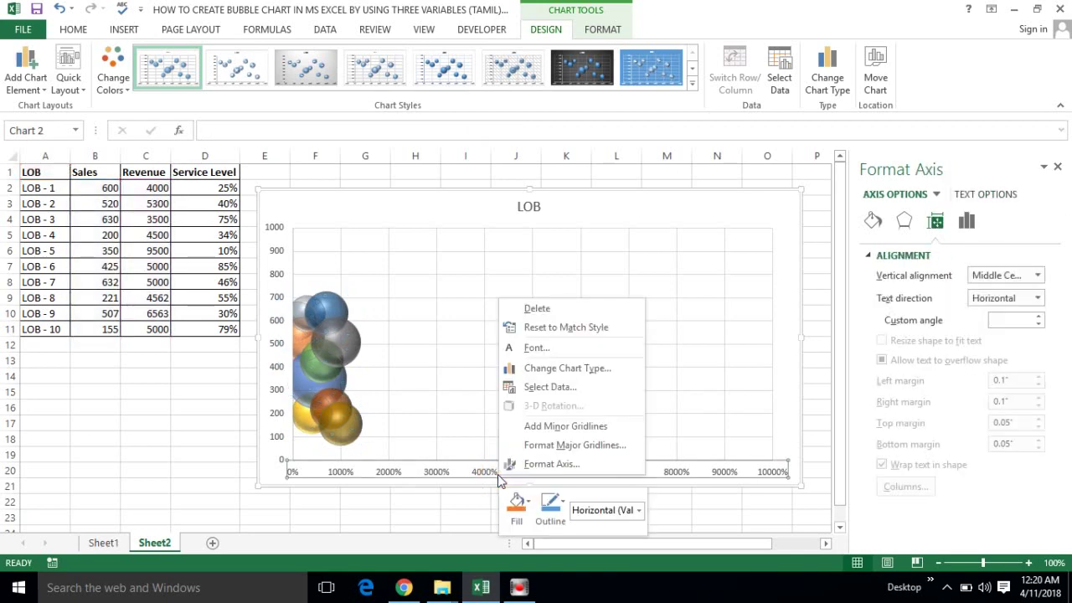
pyautogui.click(548, 463)
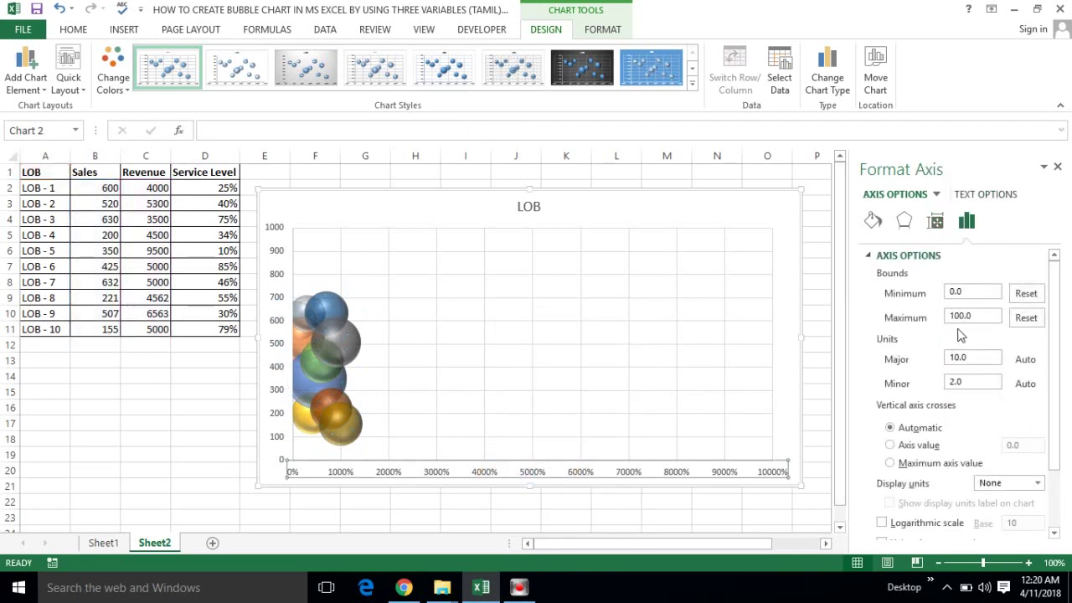
pyautogui.doubleClick(982, 315)
pyautogui.write('100.')
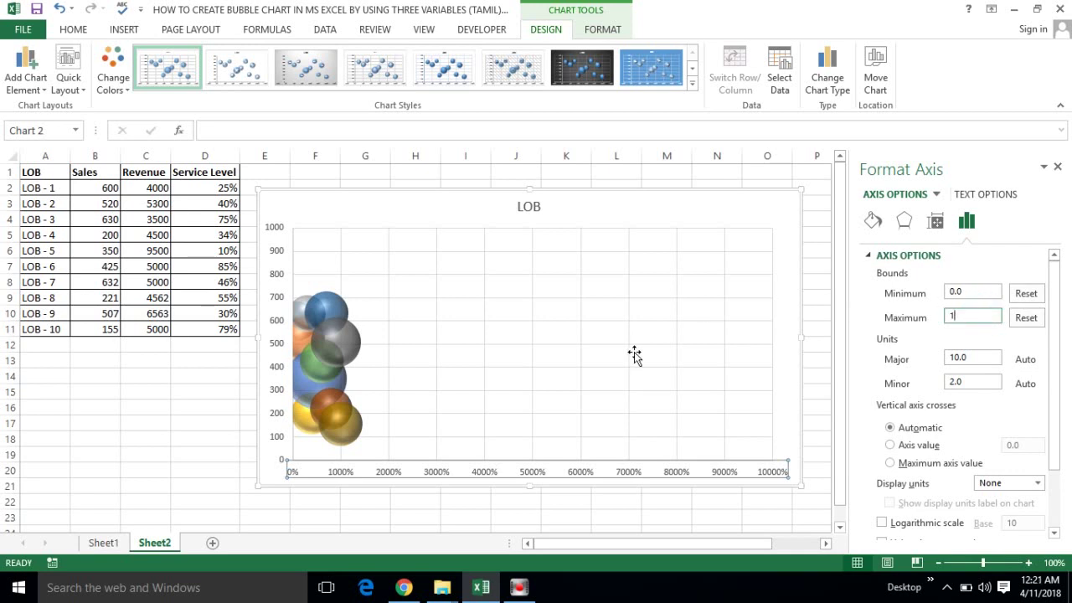
pyautogui.click(646, 215)
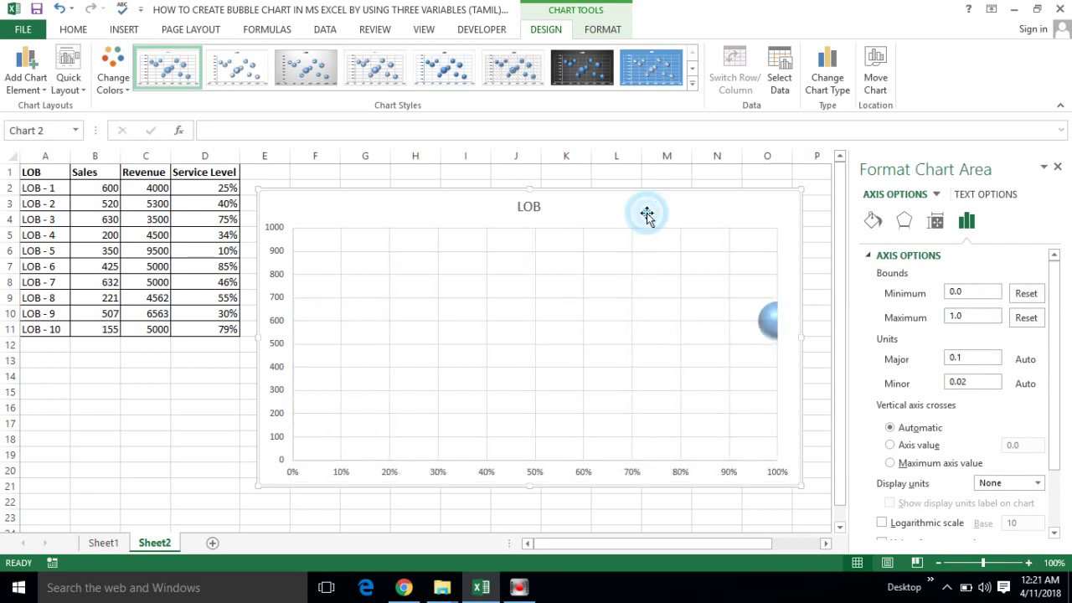
# Select the chart area, bubble series and plot area in turn, closing the formatting panel.
pyautogui.click(872, 221)
pyautogui.click(692, 339)
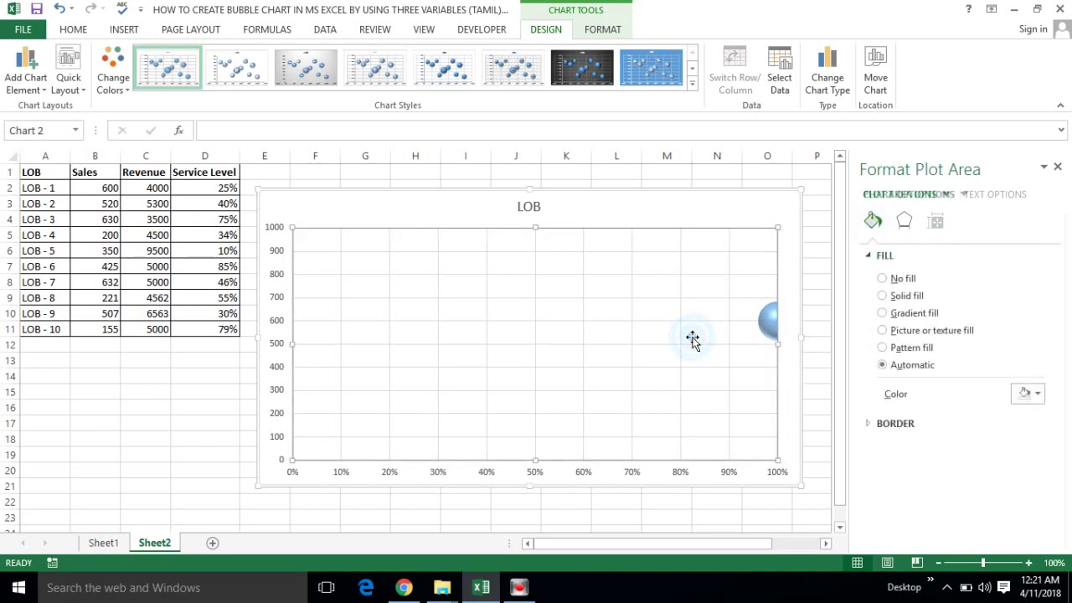
pyautogui.click(772, 324)
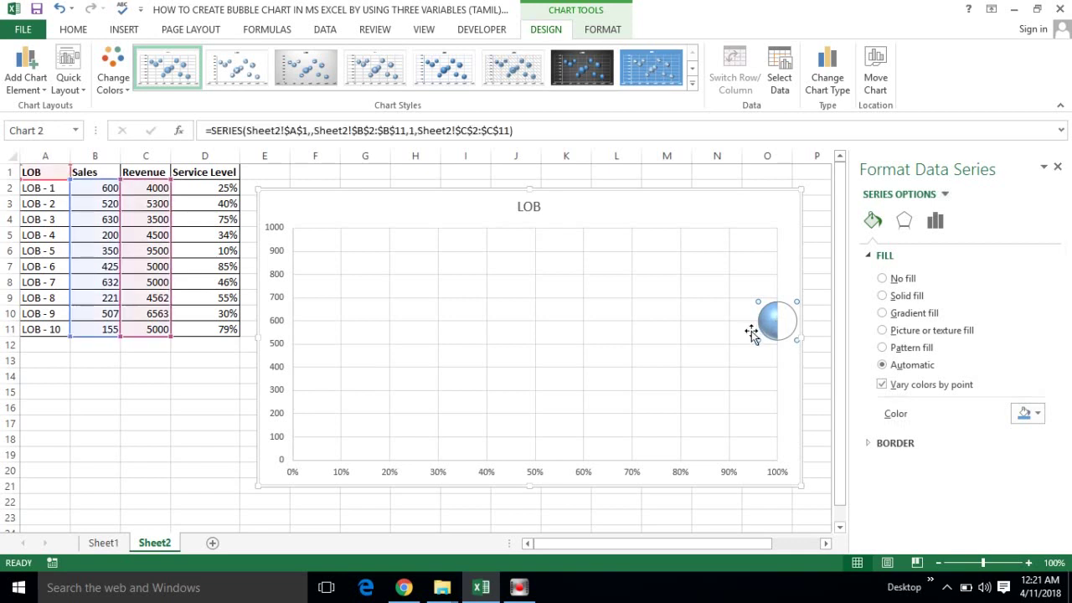
pyautogui.click(516, 377)
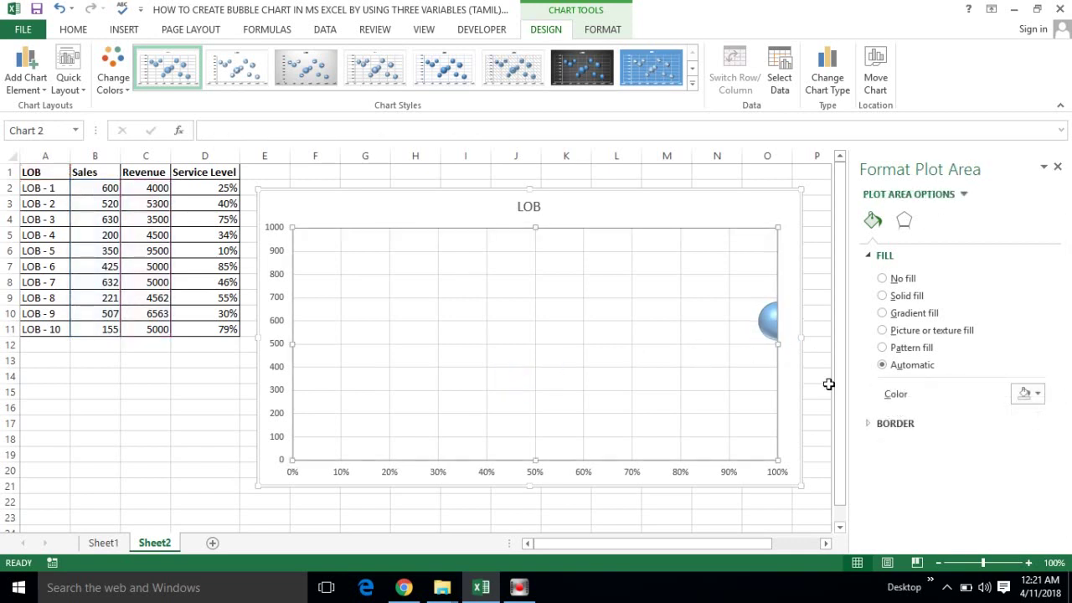
pyautogui.click(1057, 170)
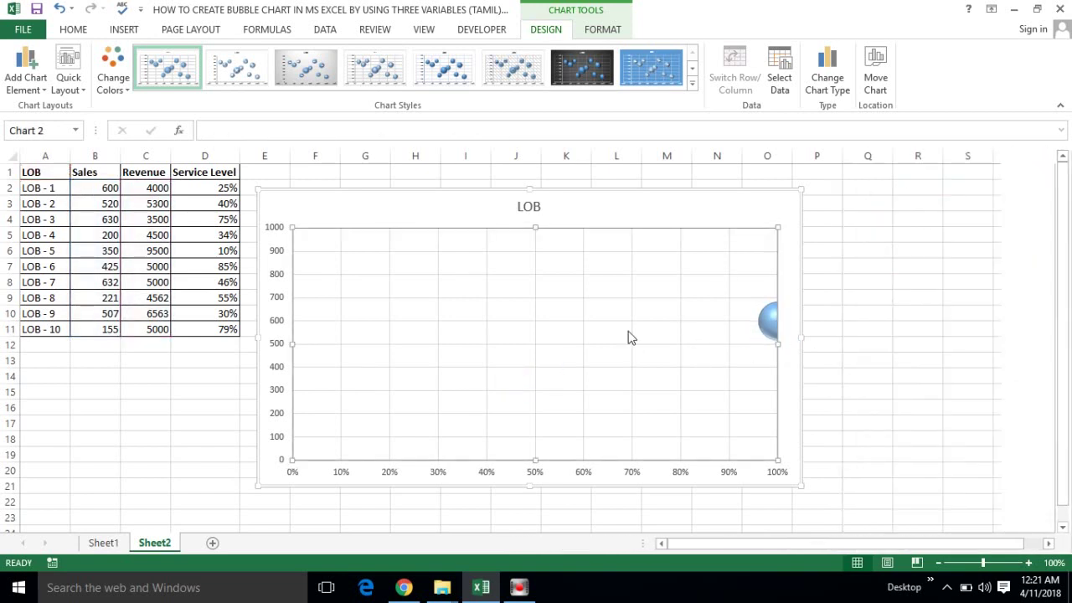
pyautogui.click(541, 357)
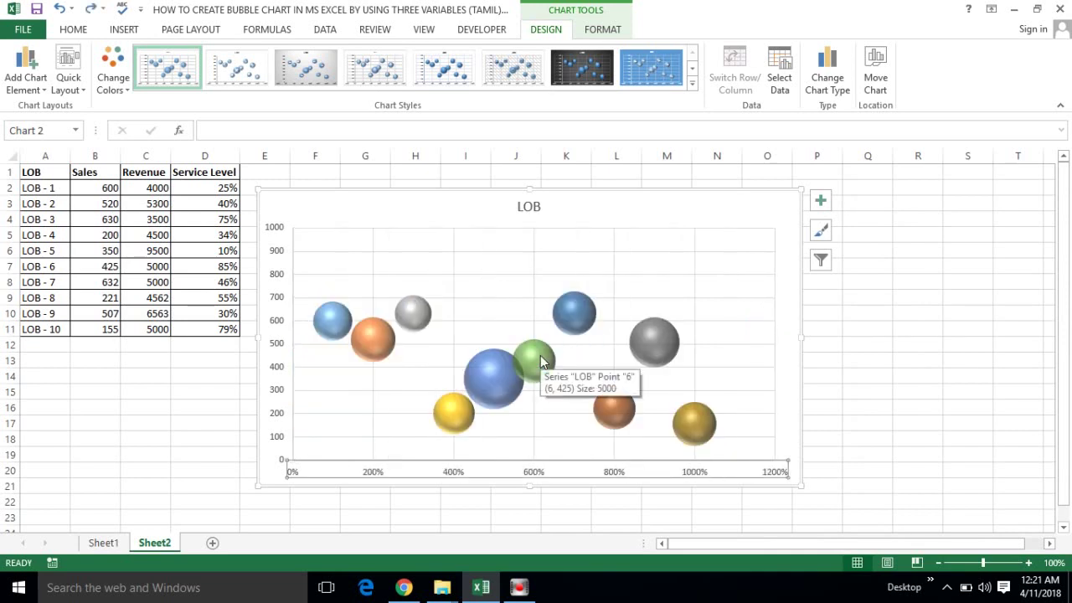
pyautogui.click(309, 474)
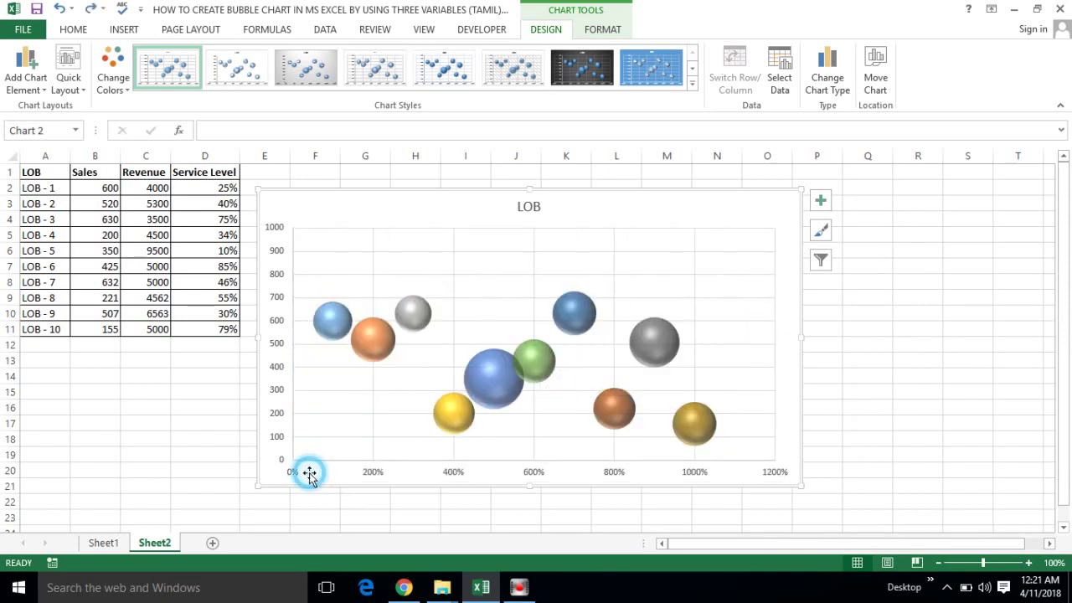
pyautogui.rightClick(310, 476)
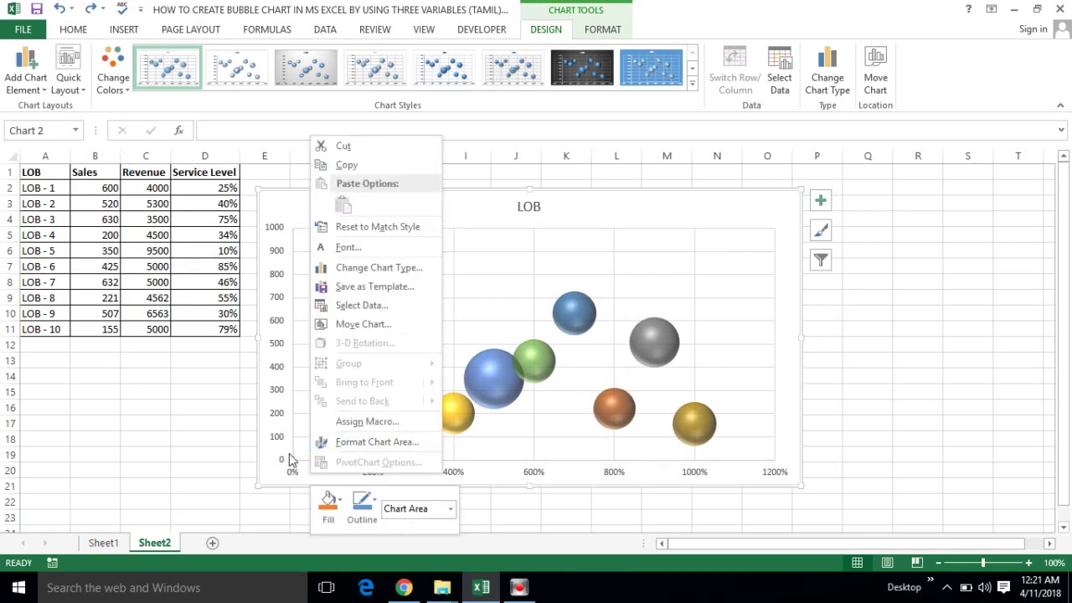
pyautogui.press('Escape')
# Change the horizontal axis maximum bound to 1 so it tops out at 100%.
pyautogui.doubleClick(289, 473)
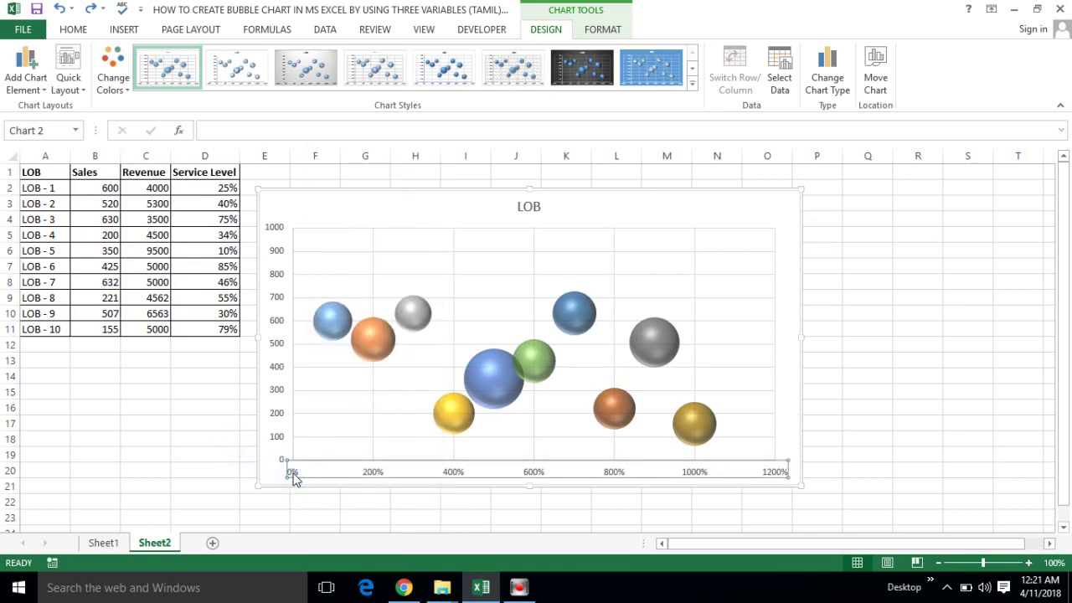
pyautogui.rightClick(294, 477)
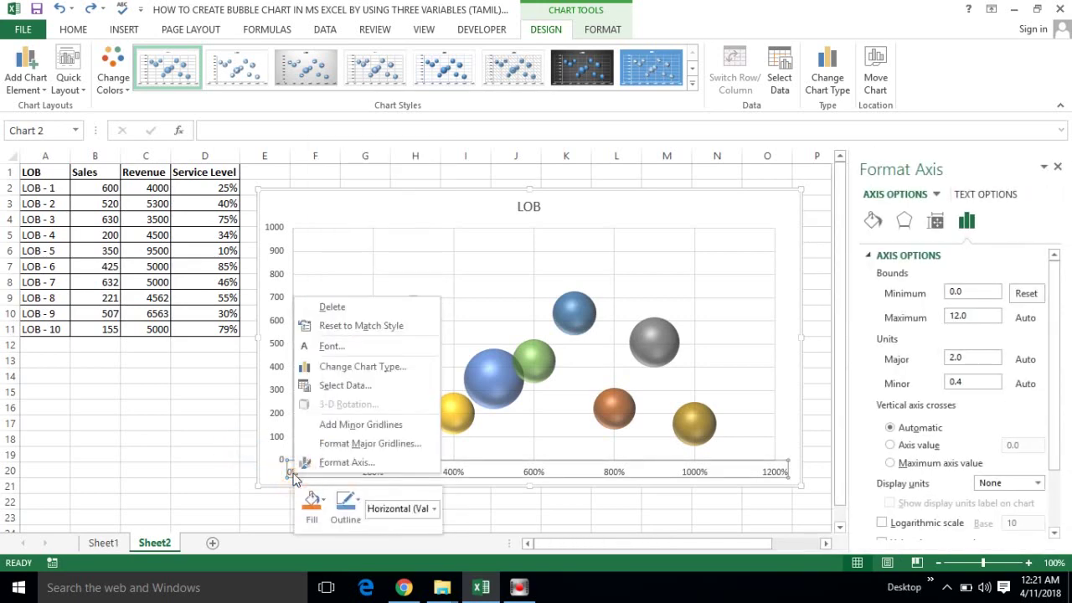
pyautogui.click(339, 462)
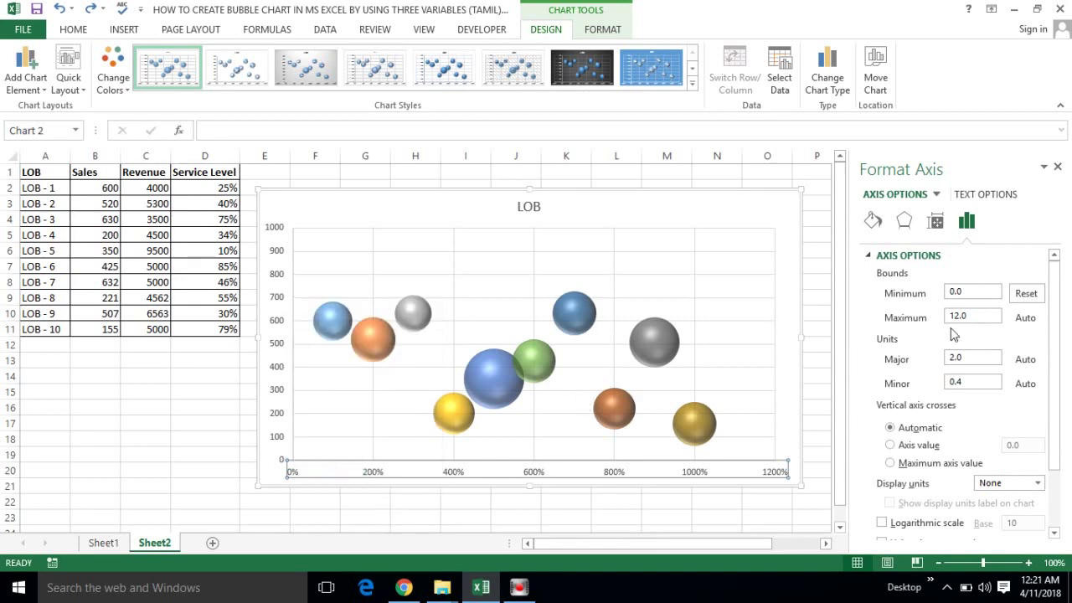
pyautogui.click(966, 317)
pyautogui.press('BackSpace')
pyautogui.click(795, 258)
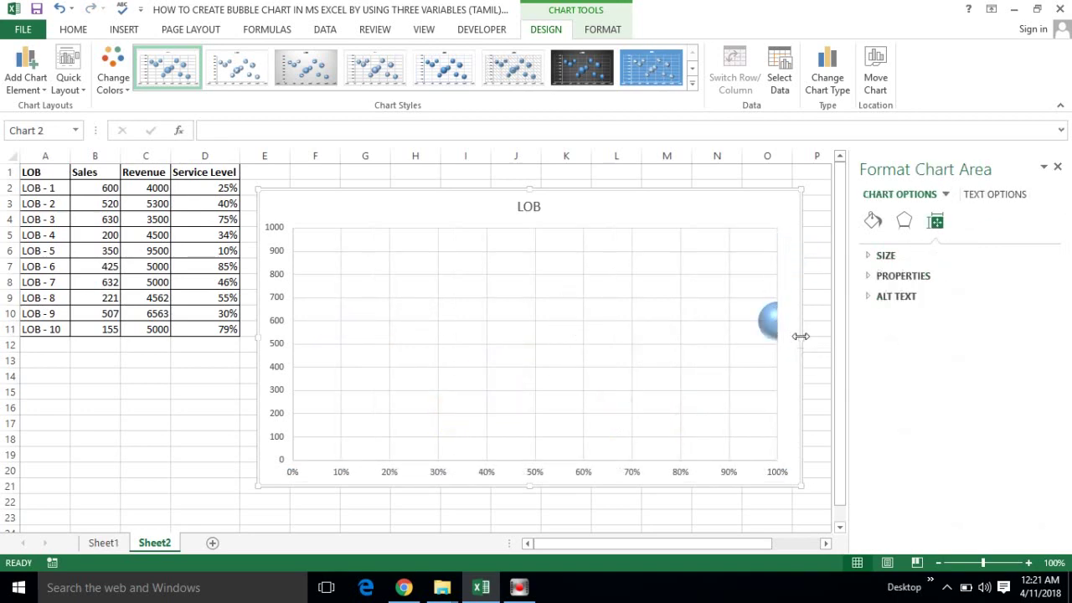
# Select the plot area and bubble series, and show the plot area formatting settings.
pyautogui.click(539, 310)
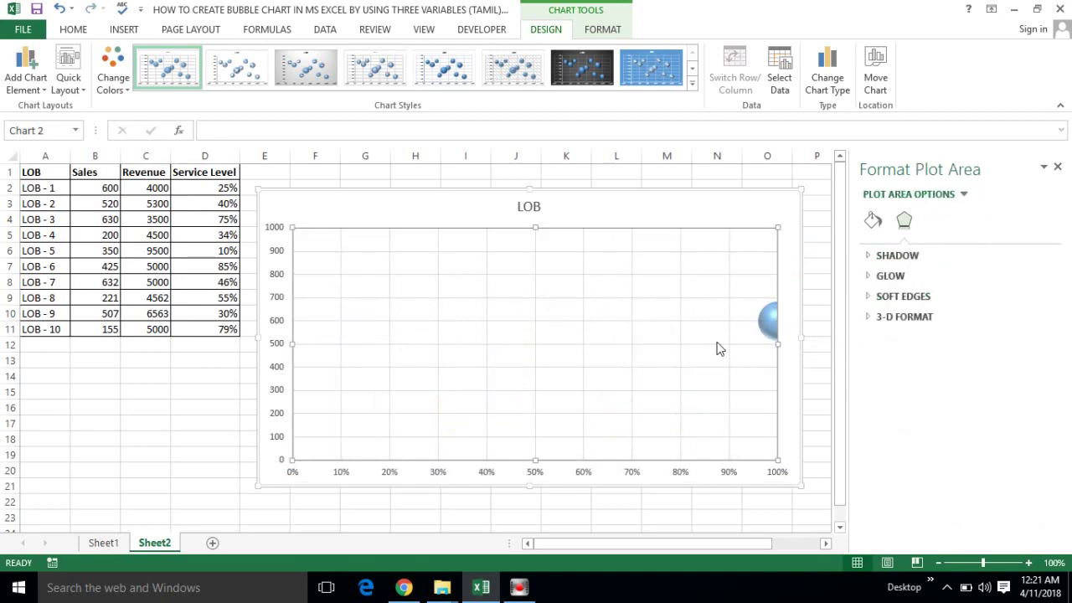
pyautogui.click(766, 333)
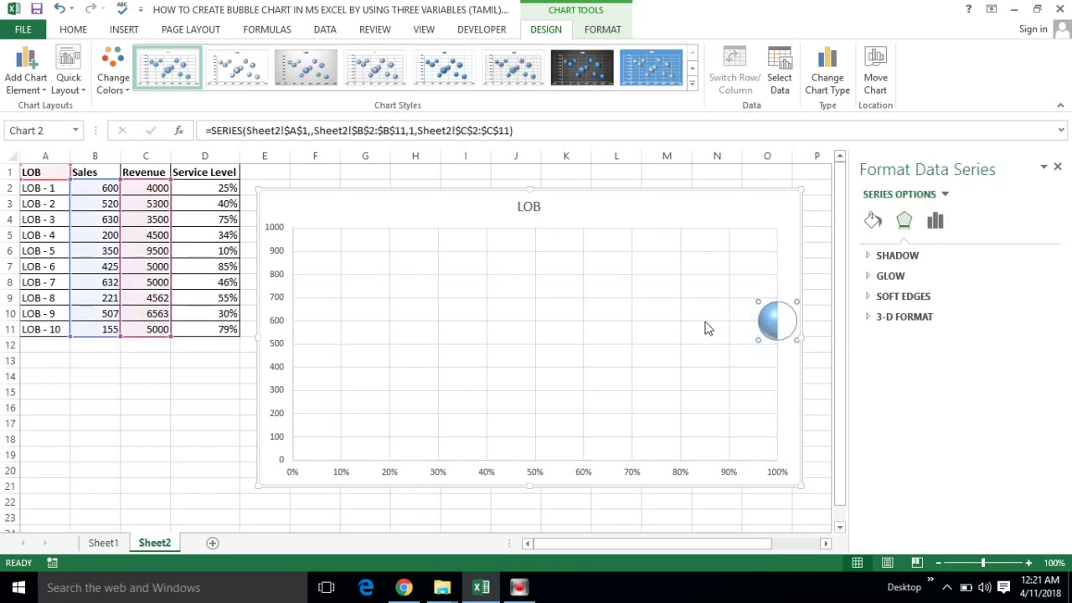
pyautogui.click(501, 283)
pyautogui.rightClick(501, 283)
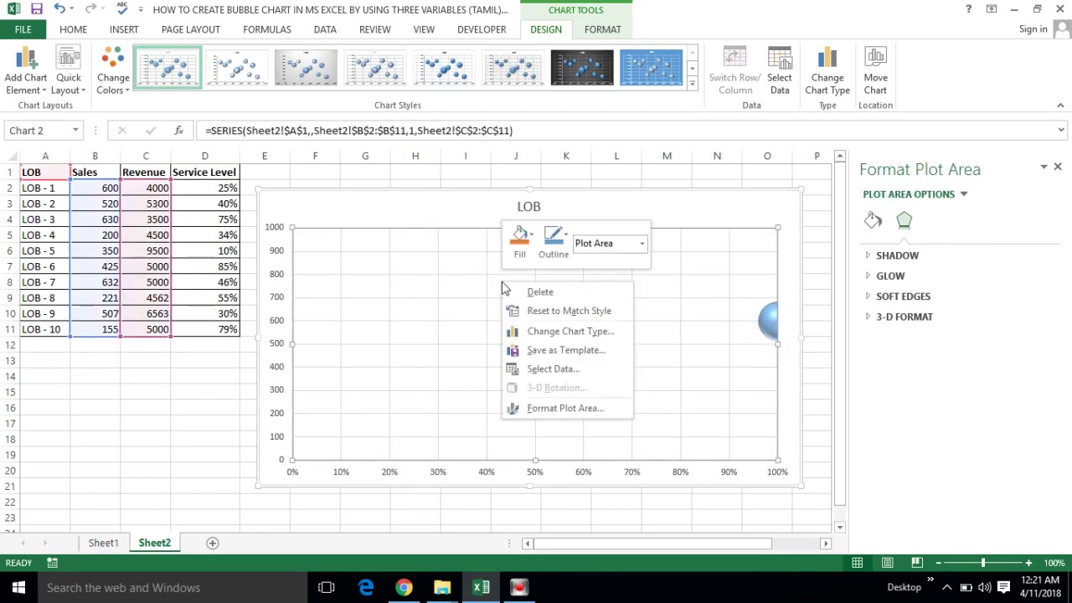
pyautogui.click(550, 408)
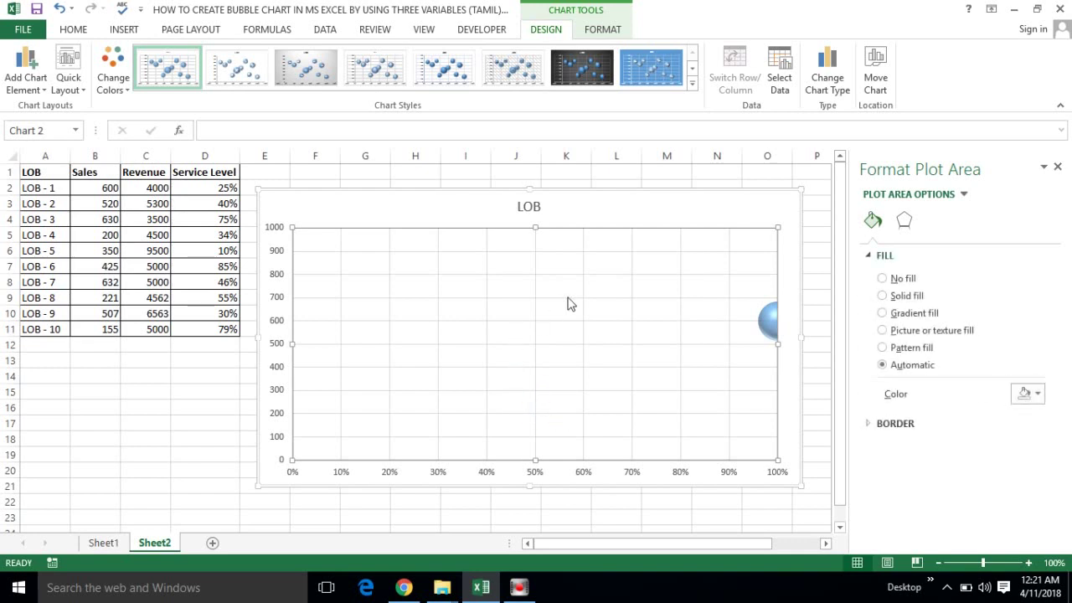
# Edit the LOB series so its X values come from Sheet2!$D$2:$D$11.
pyautogui.rightClick(524, 252)
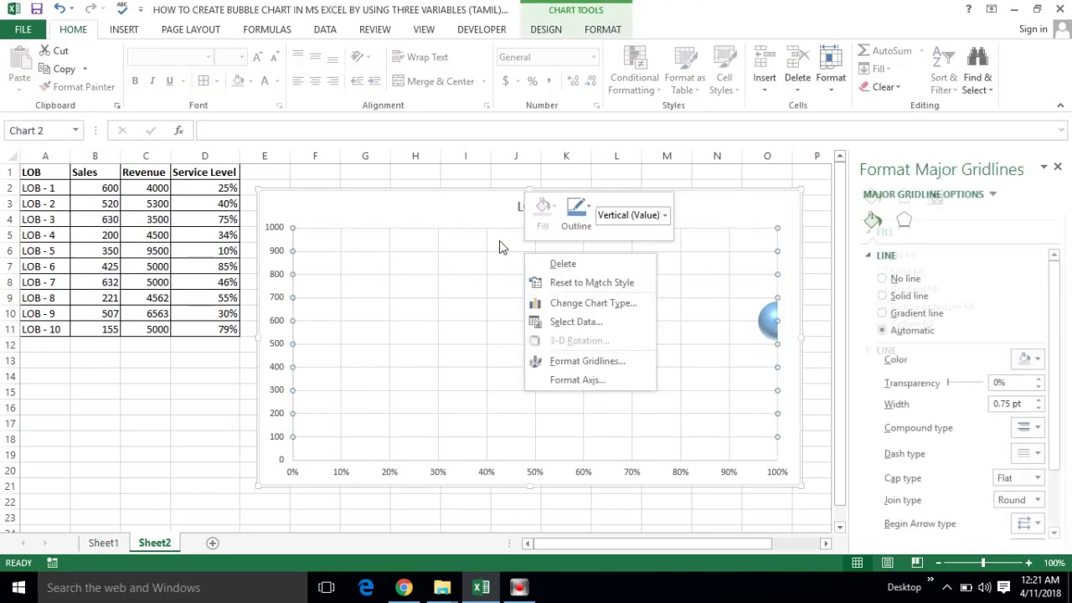
pyautogui.click(573, 323)
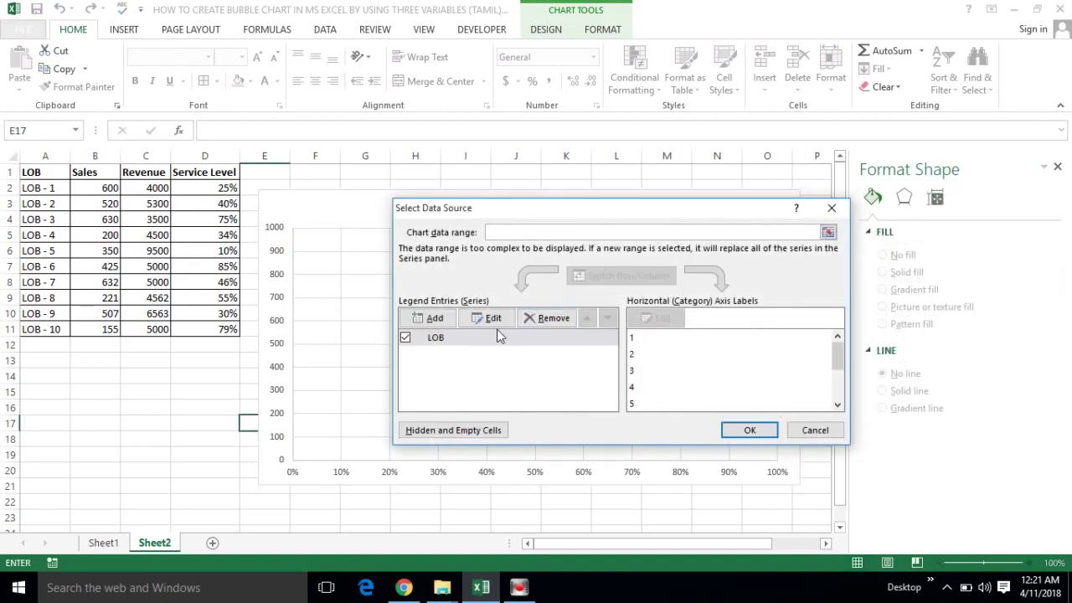
pyautogui.click(429, 340)
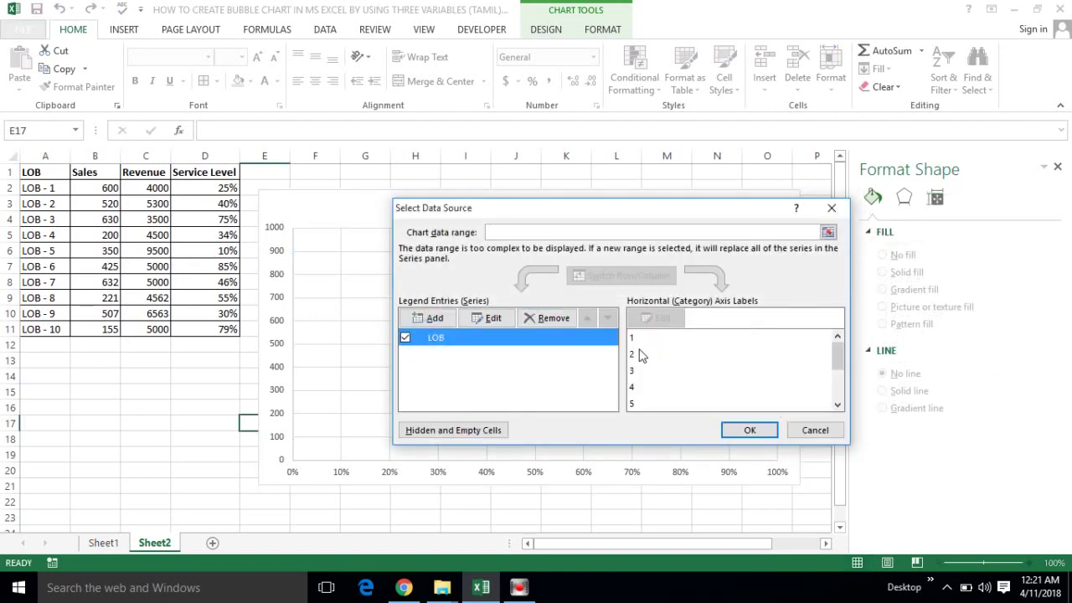
pyautogui.click(487, 318)
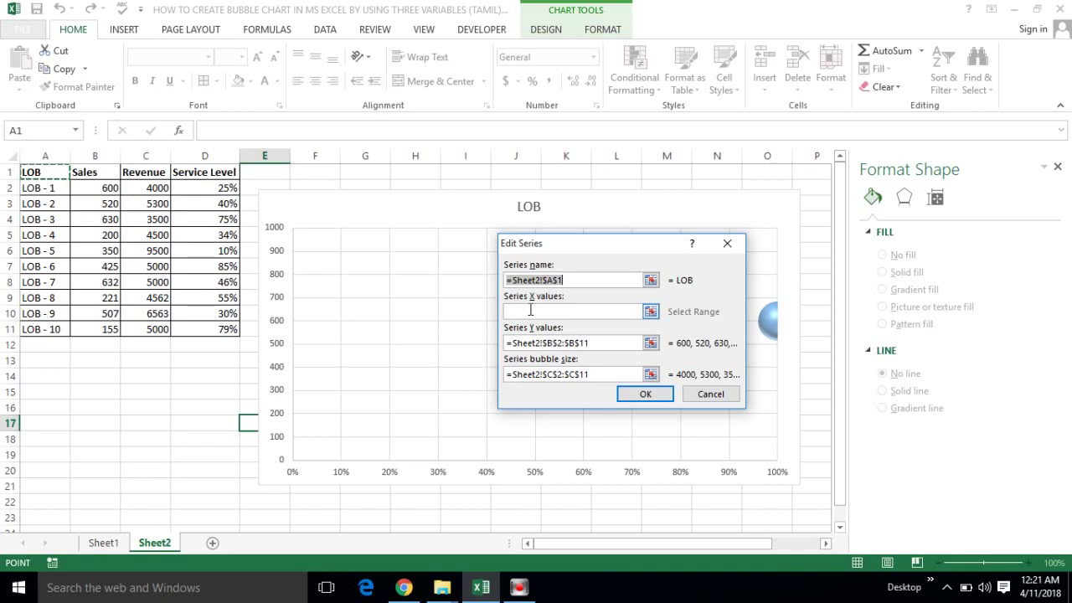
pyautogui.click(530, 311)
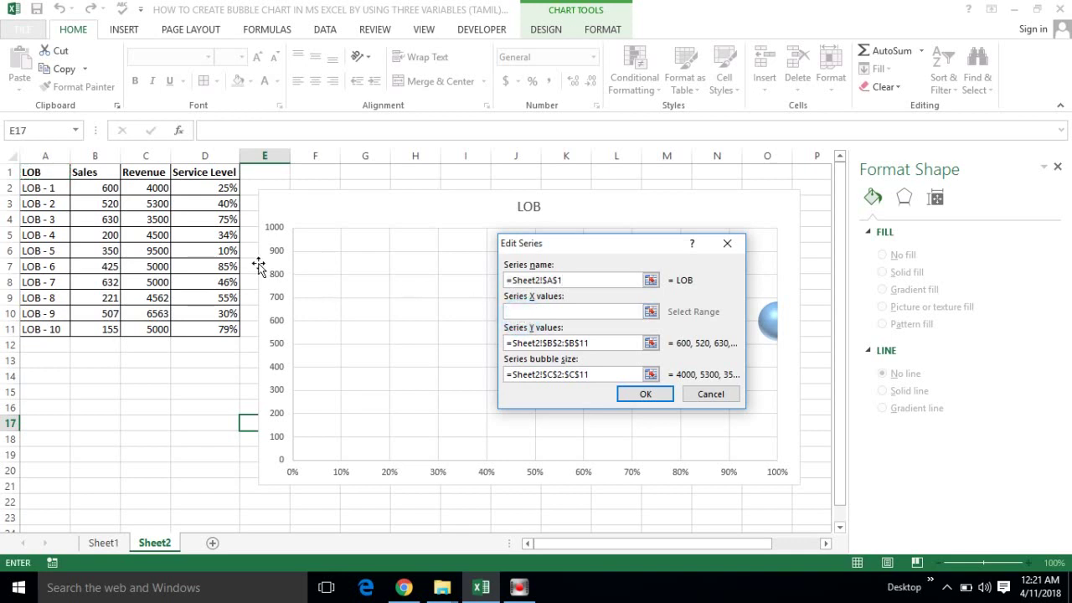
pyautogui.click(208, 184)
pyautogui.hotkey('ctrl', 'shift', 'Down')
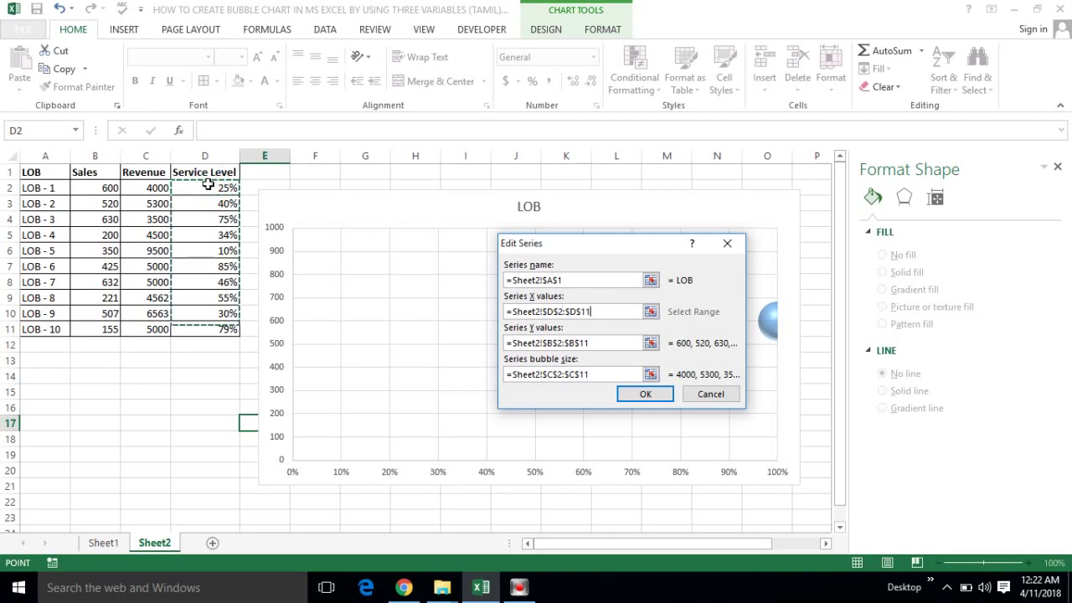
pyautogui.click(639, 394)
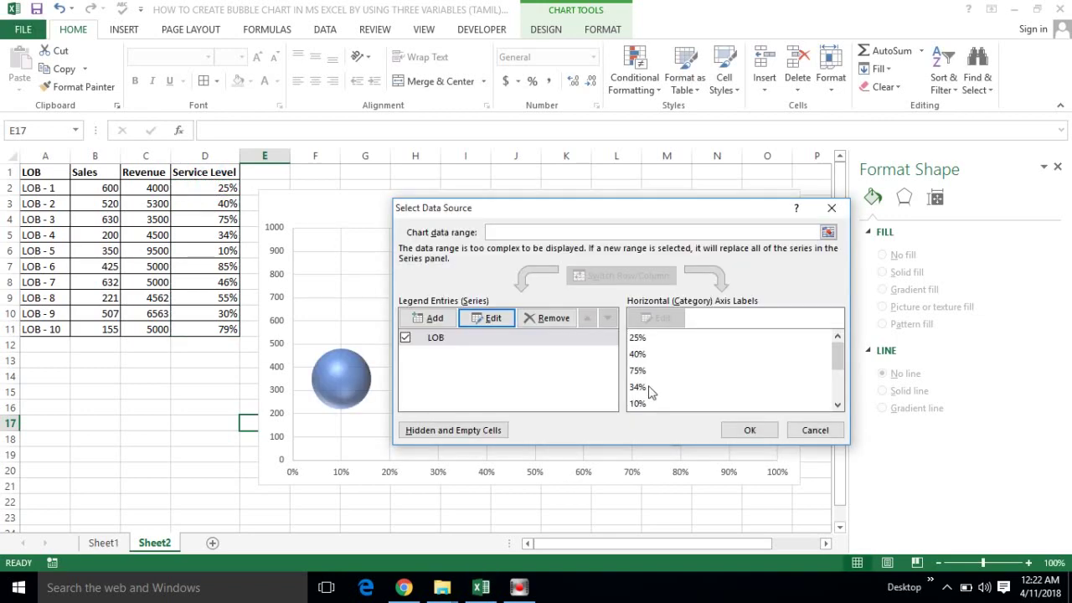
pyautogui.click(749, 430)
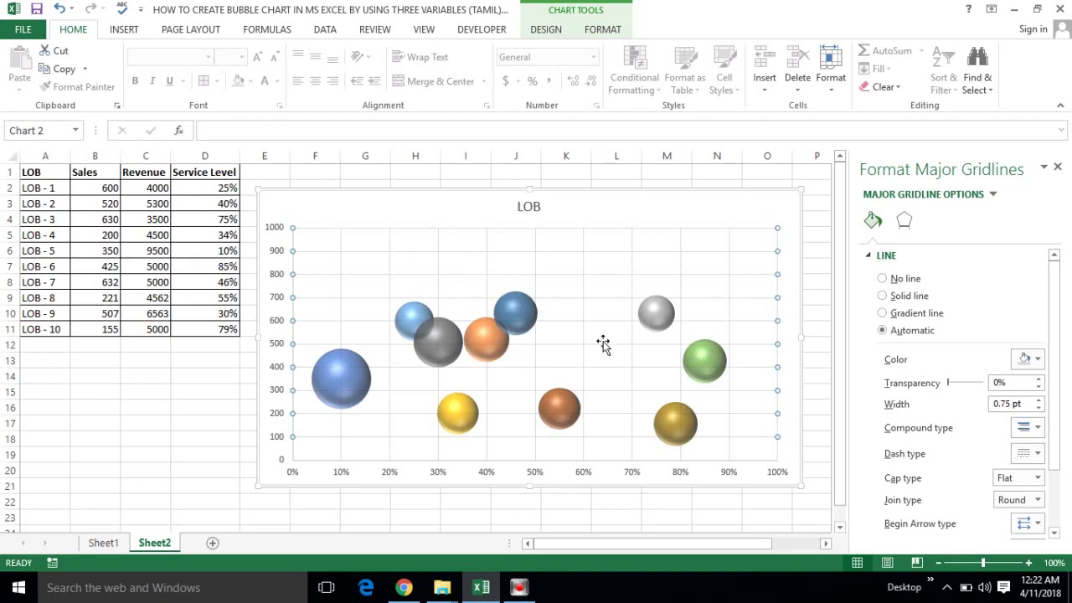
# Close the Format Major Gridlines pane and select the chart to browse its chart styles.
pyautogui.click(1057, 166)
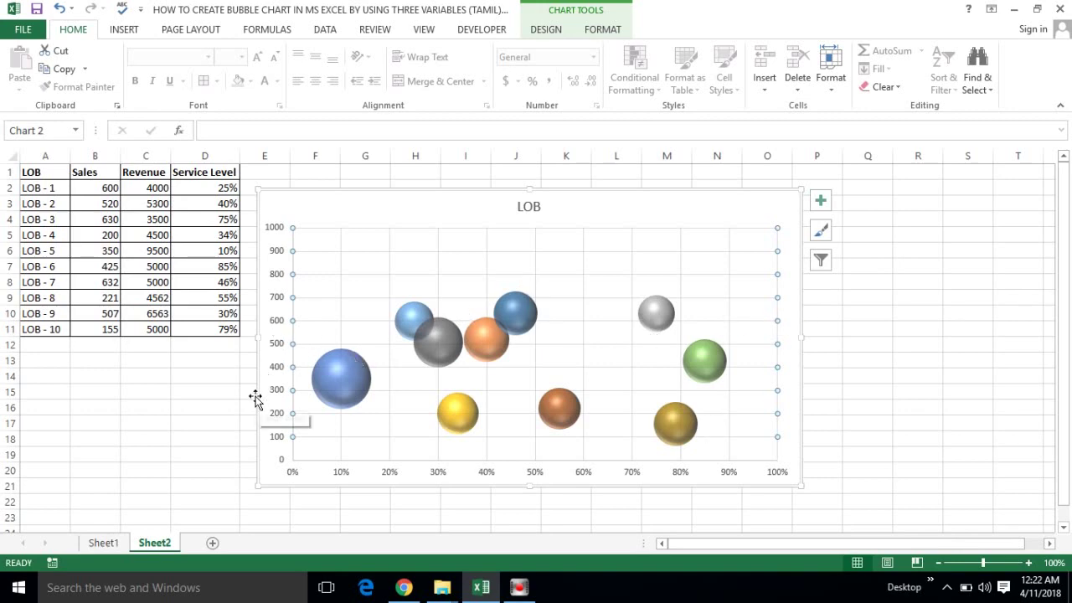
pyautogui.click(438, 211)
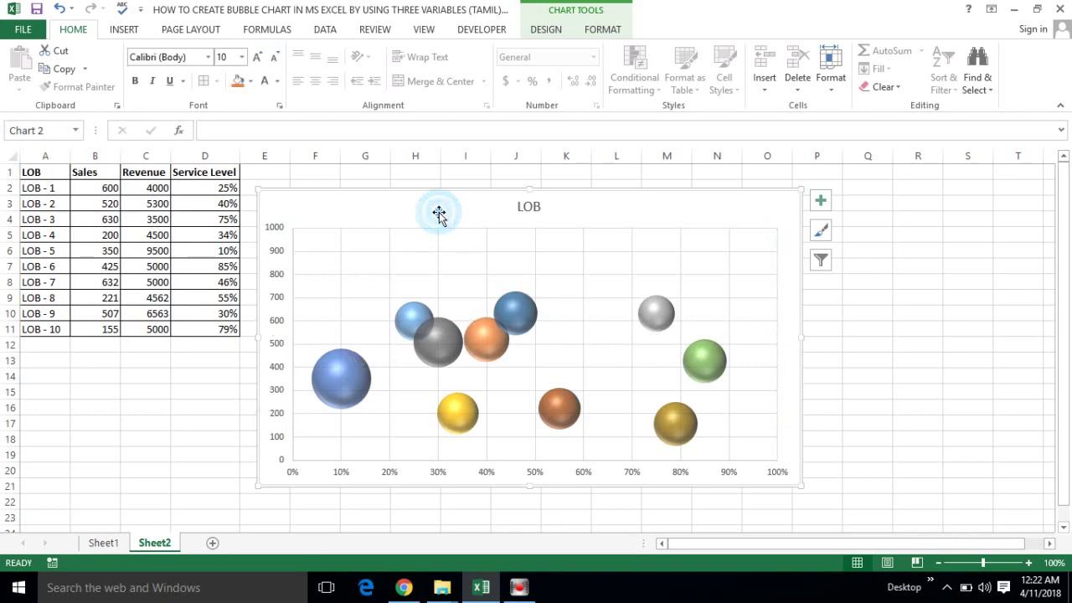
pyautogui.click(559, 29)
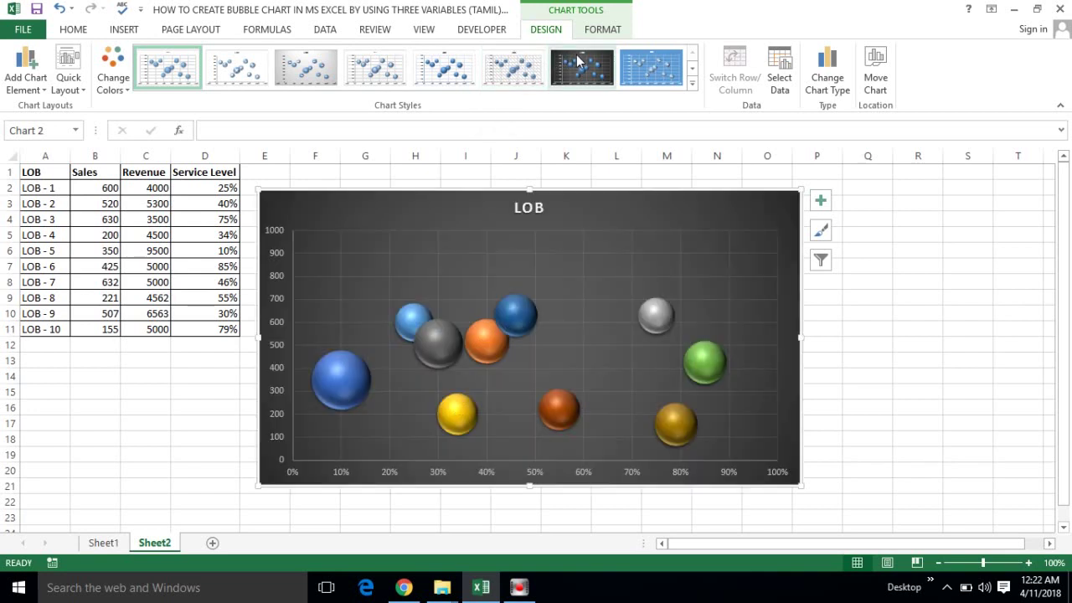
# Apply the dark chart style and add value data labels to every bubble.
pyautogui.click(578, 59)
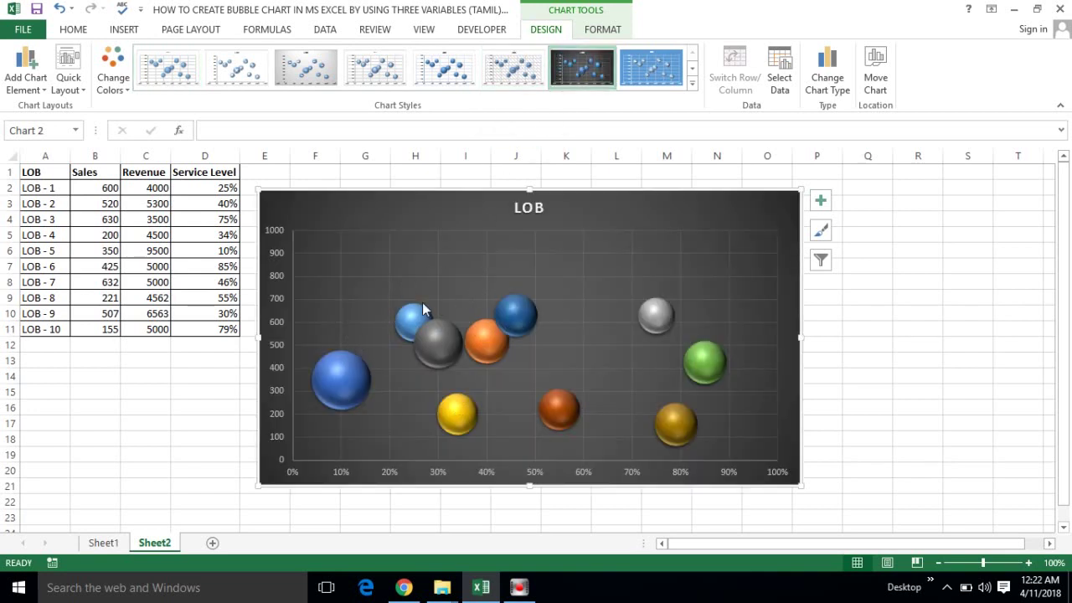
pyautogui.click(331, 374)
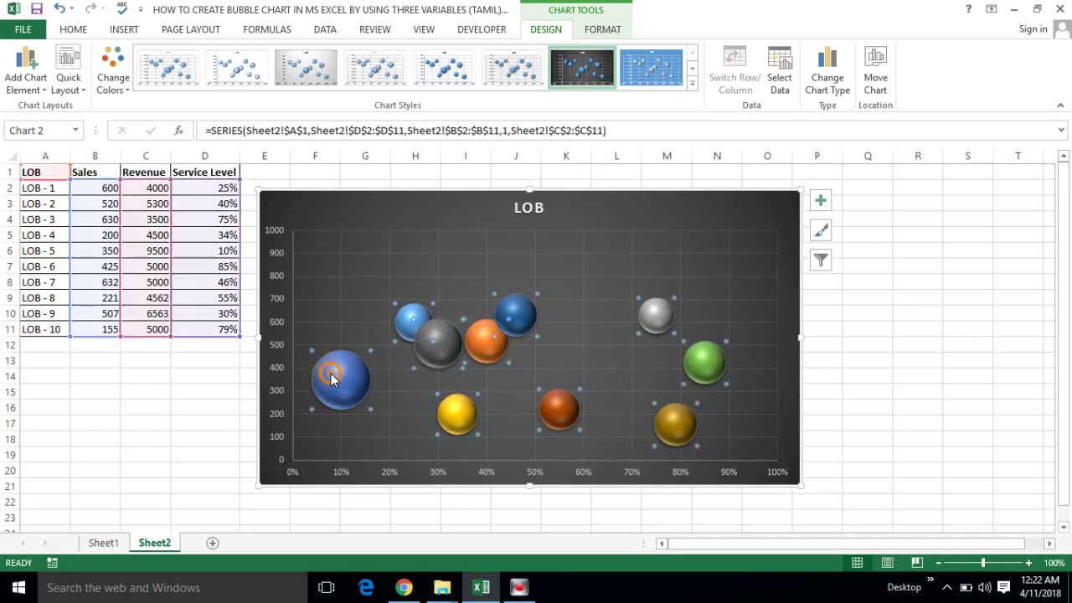
pyautogui.rightClick(332, 374)
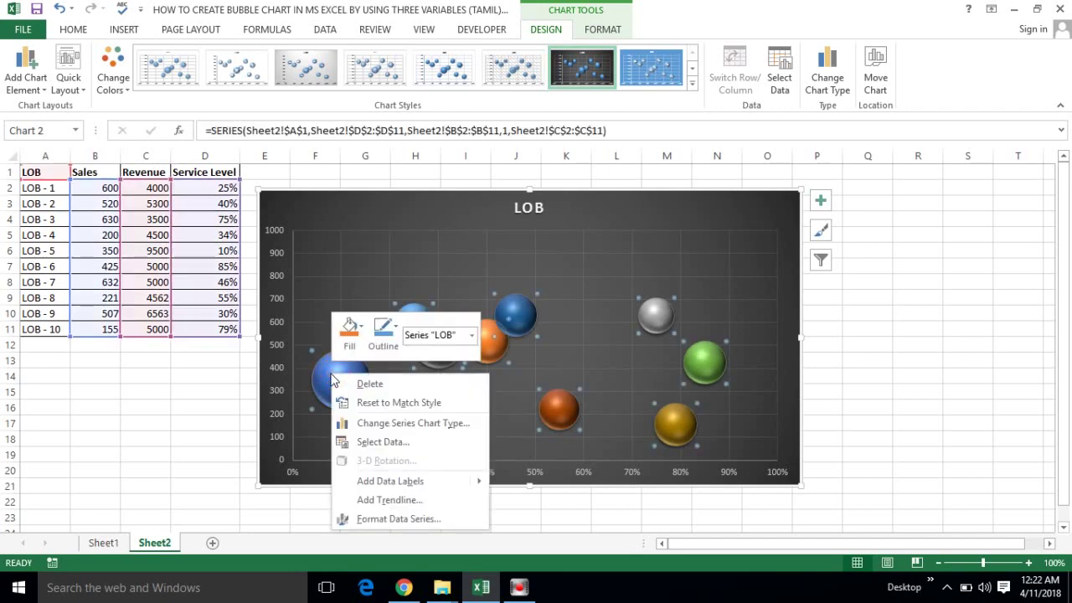
pyautogui.click(390, 480)
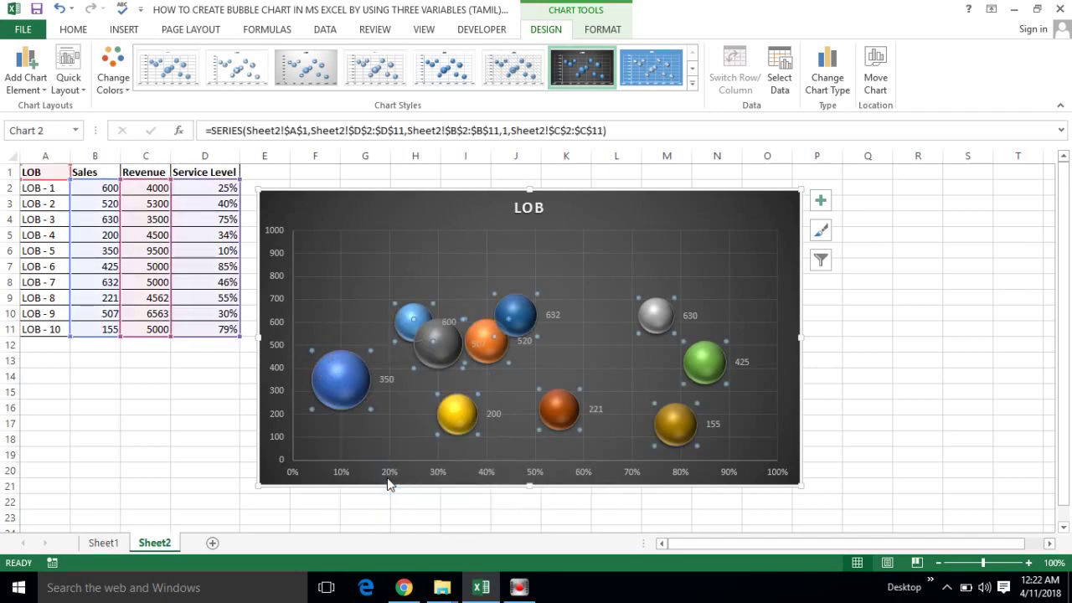
# Select the bubble data labels such as 350, 600 and 632 for formatting.
pyautogui.click(524, 341)
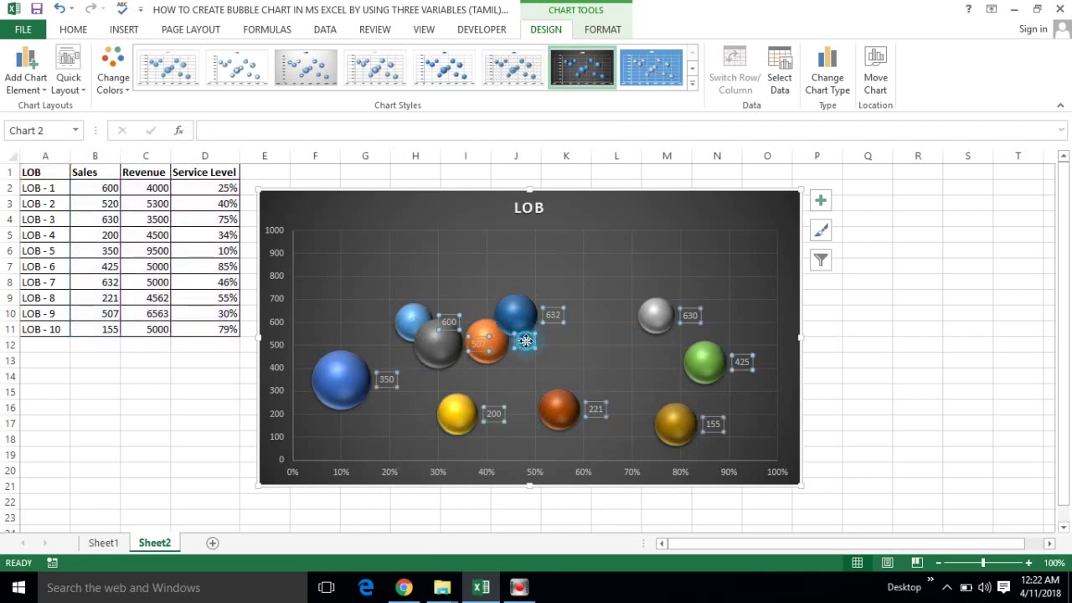
pyautogui.click(524, 341)
pyautogui.click(487, 367)
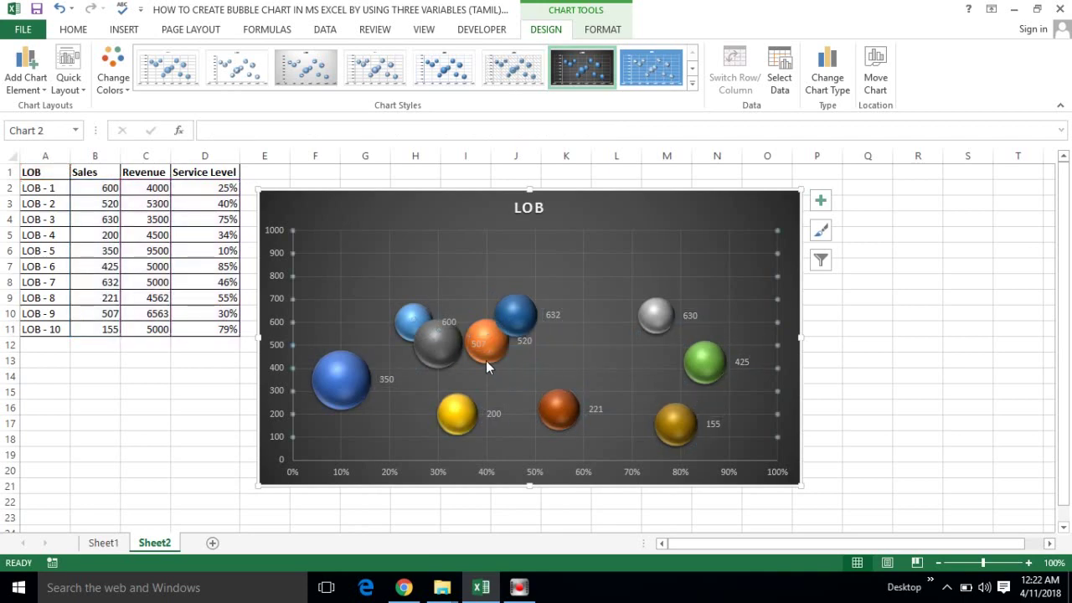
pyautogui.click(478, 349)
# Center the data labels and add the LOB names from A2:A11 using Value From Cells.
pyautogui.rightClick(480, 352)
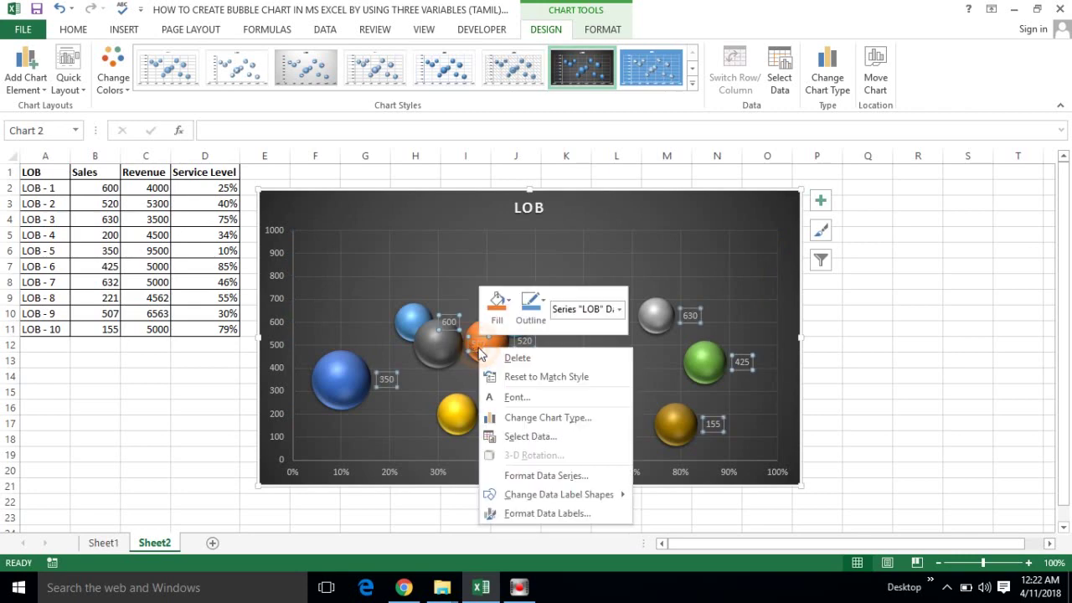
pyautogui.click(536, 514)
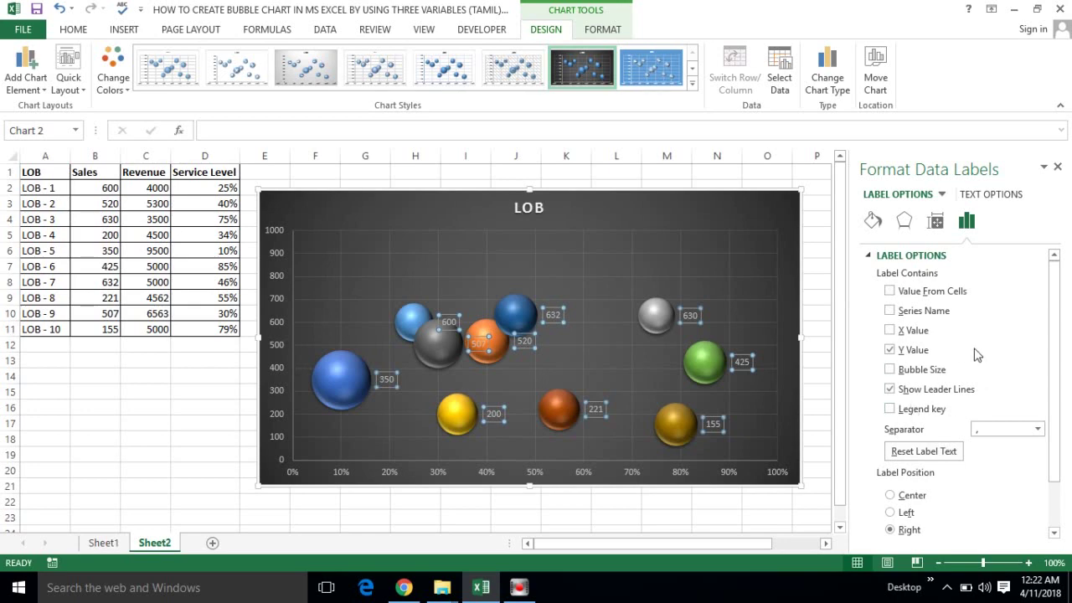
pyautogui.click(891, 496)
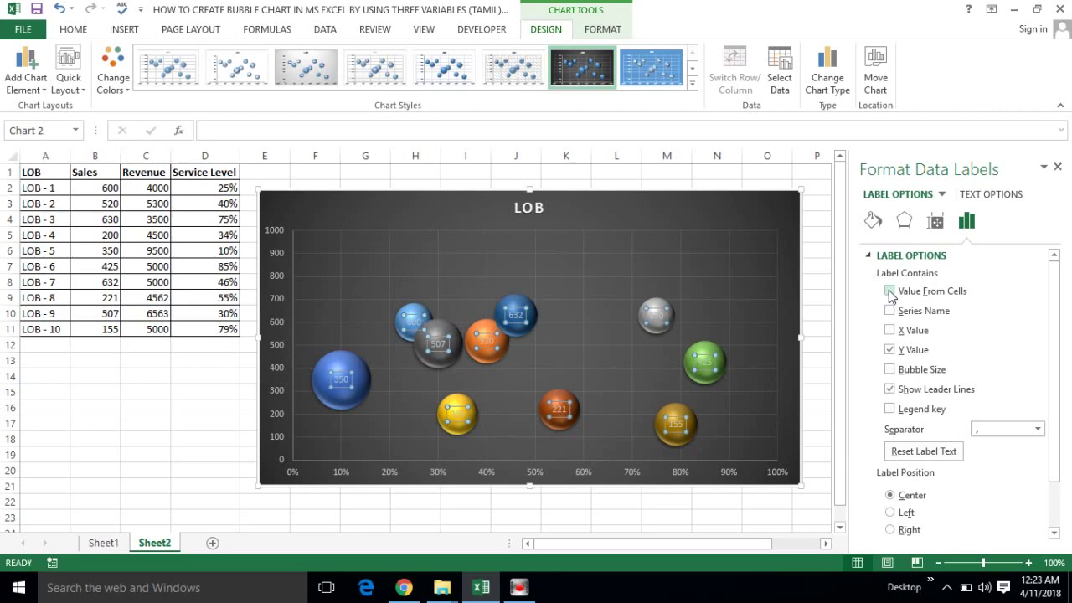
pyautogui.click(889, 292)
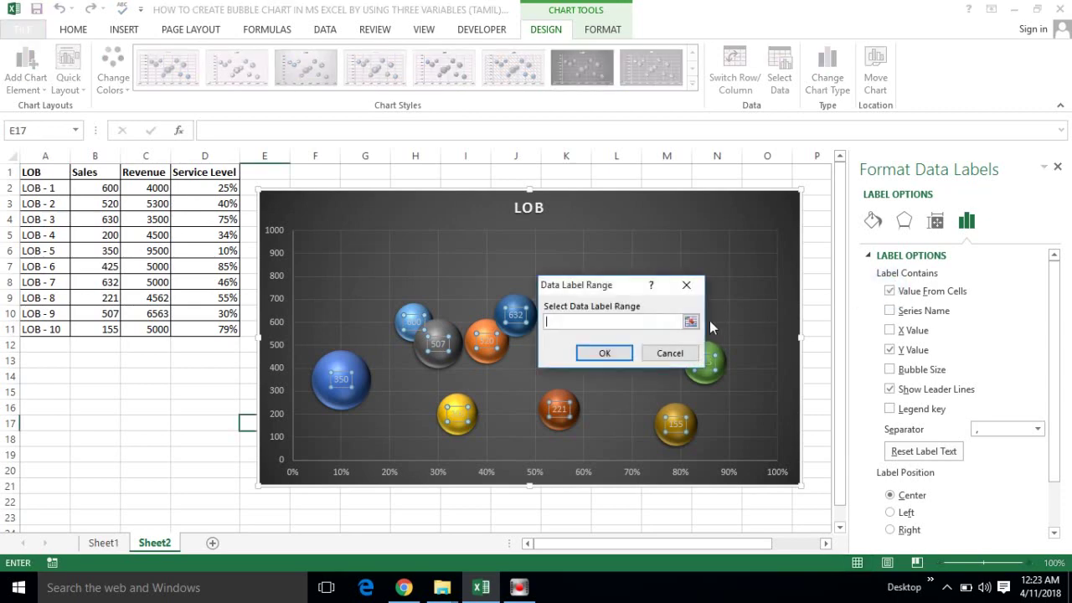
pyautogui.click(39, 189)
pyautogui.hotkey('ctrl', 'shift', 'Down')
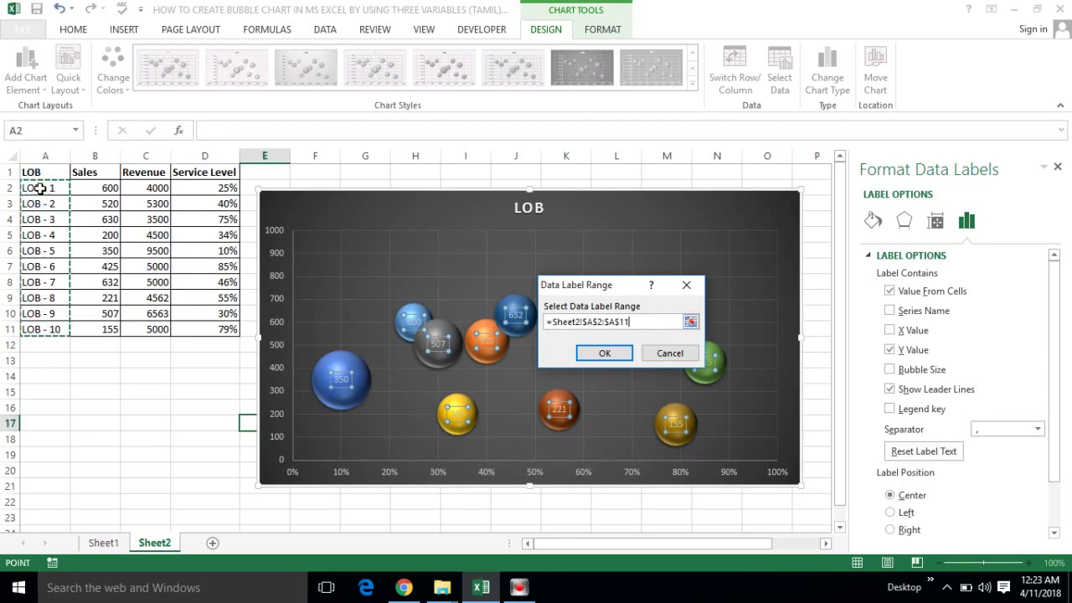
pyautogui.click(605, 354)
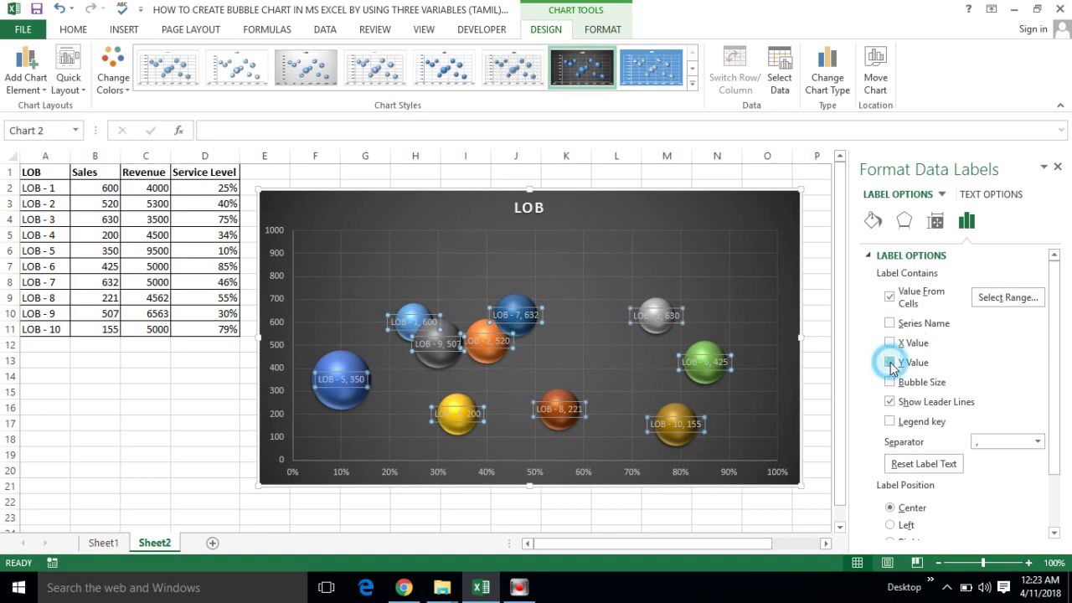
# Remove the Y values so labels show only LOB names, in bold white text.
pyautogui.click(890, 362)
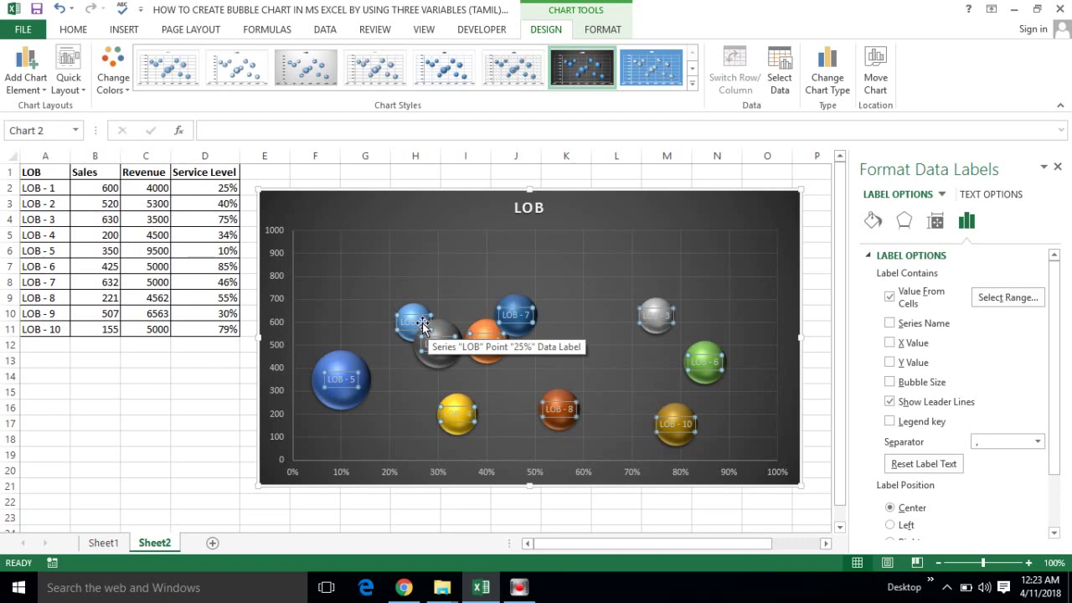
pyautogui.click(85, 28)
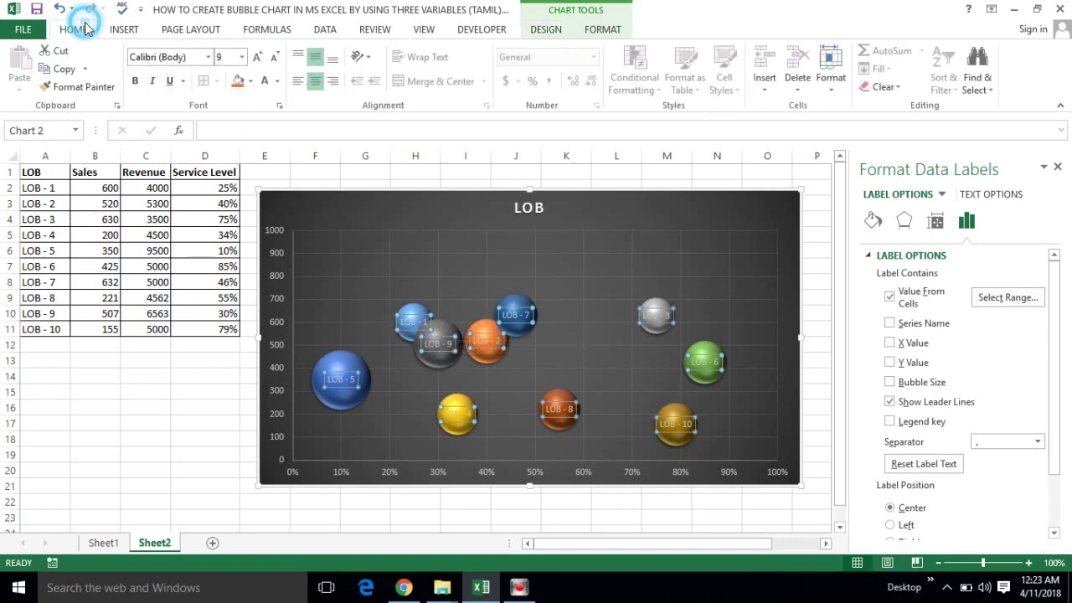
pyautogui.click(264, 84)
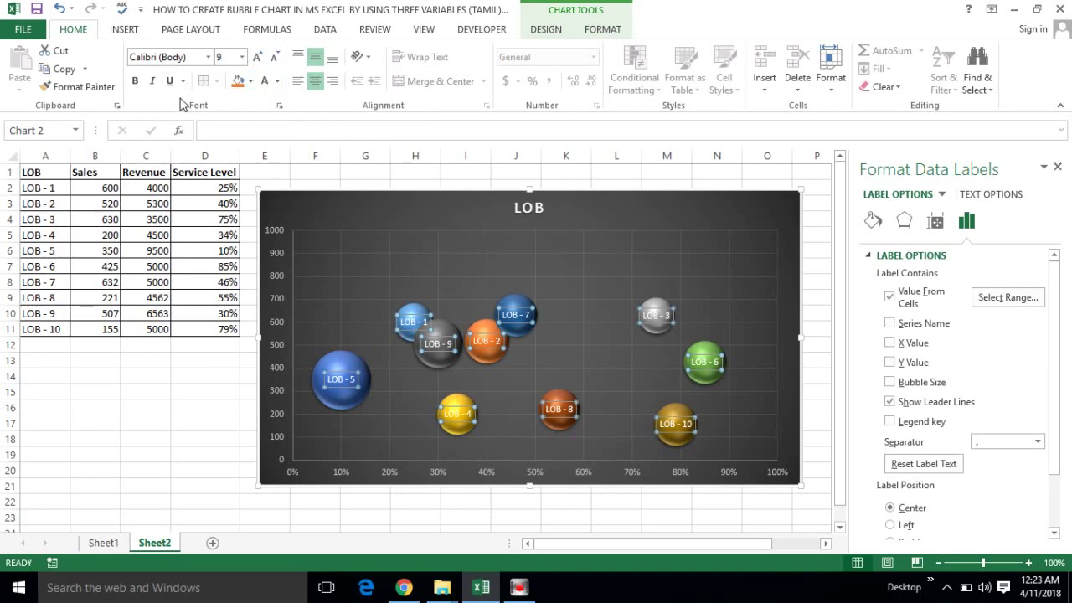
pyautogui.click(134, 84)
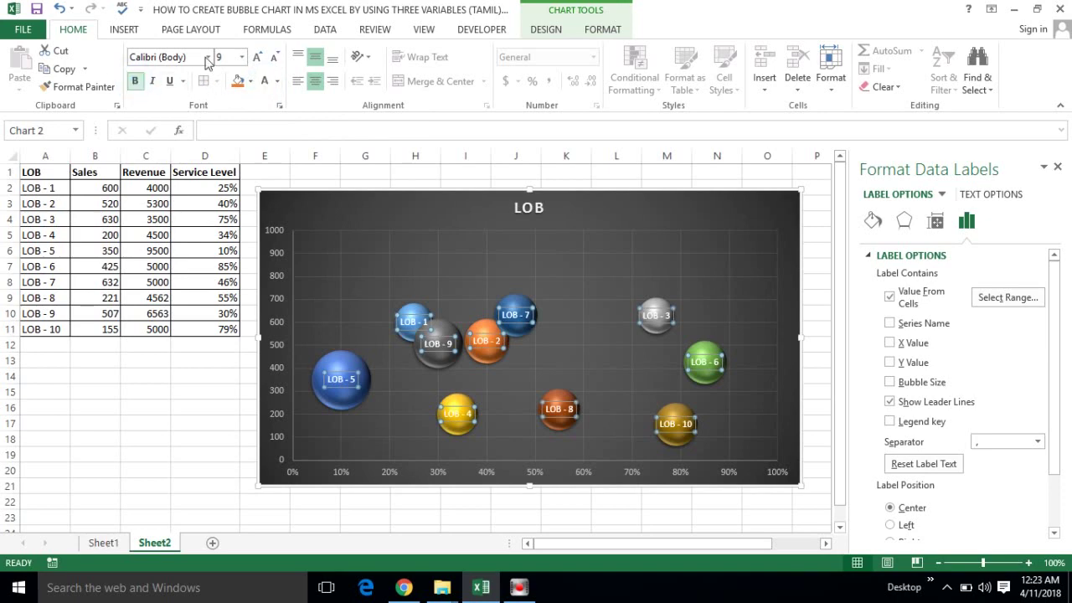
pyautogui.click(242, 58)
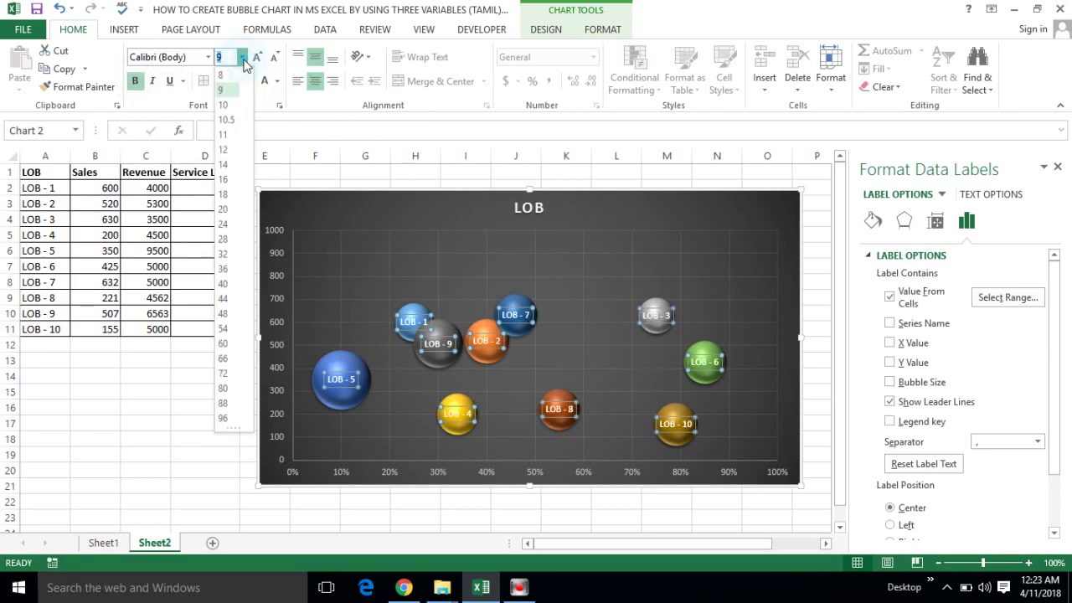
# Set the label font size to 10 and enlarge the chart down and to the right.
pyautogui.click(223, 105)
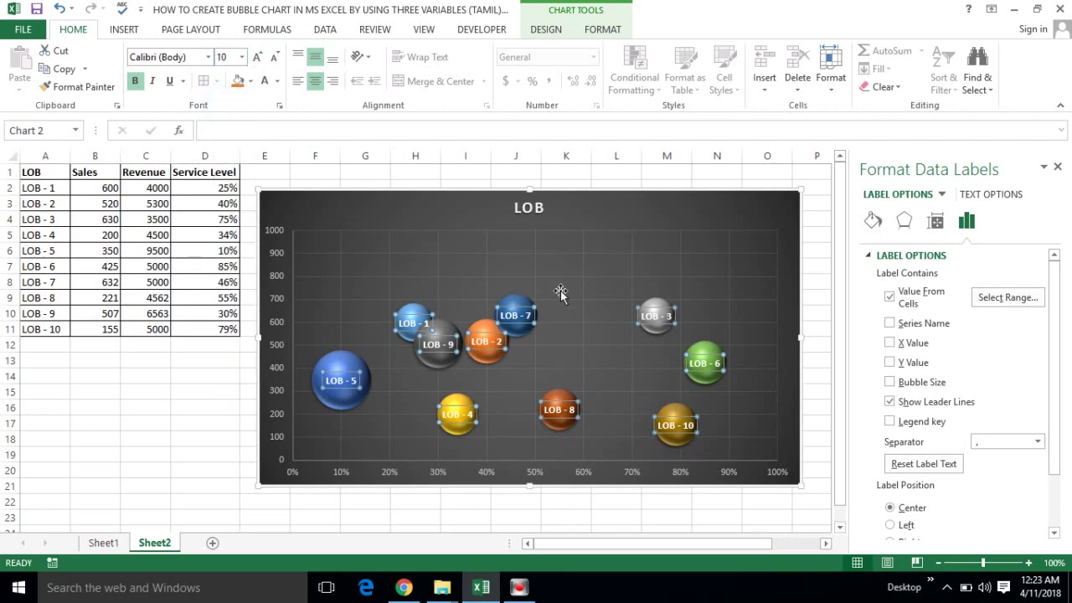
pyautogui.click(594, 334)
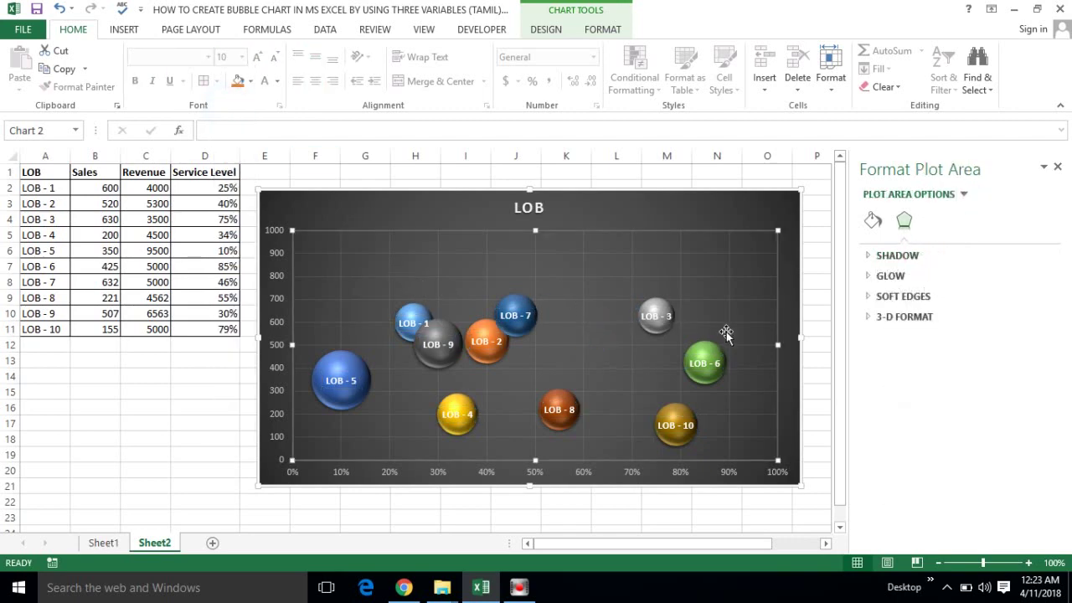
pyautogui.click(797, 482)
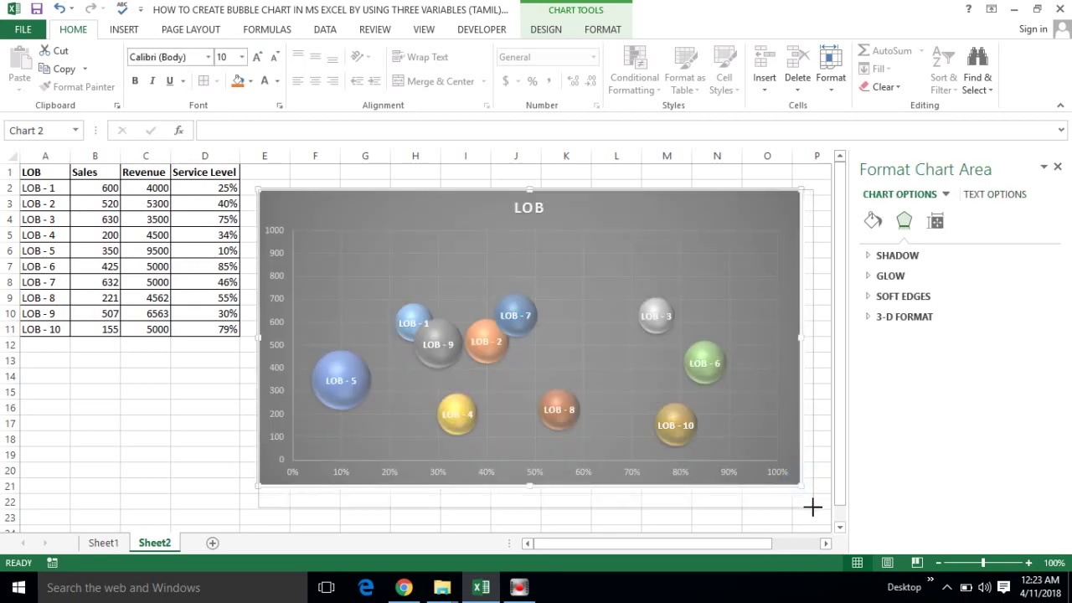
pyautogui.moveTo(801, 487); pyautogui.dragTo(814, 508)
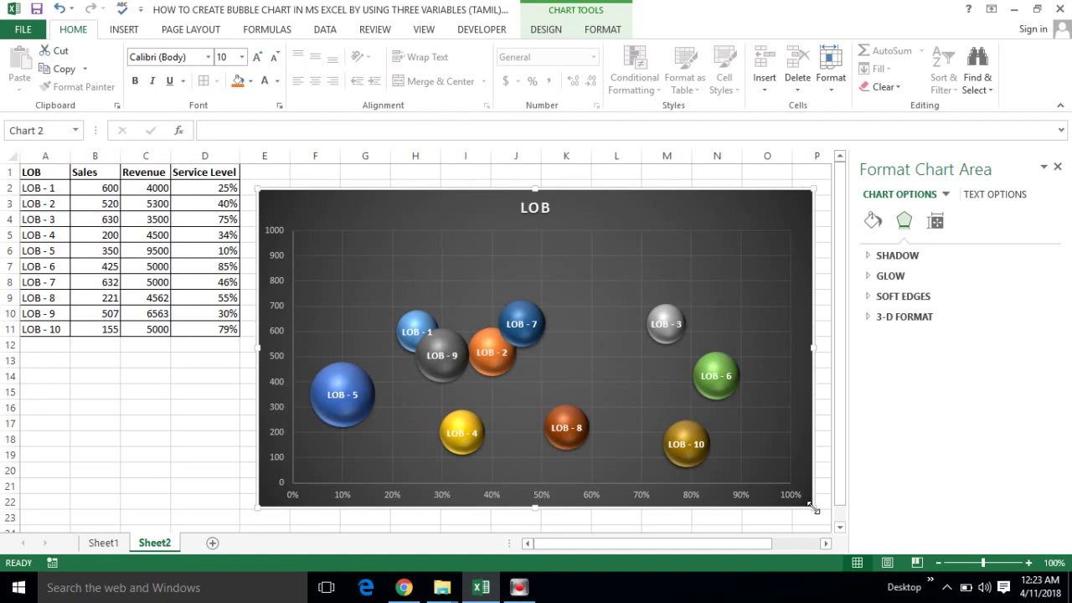
pyautogui.click(1058, 167)
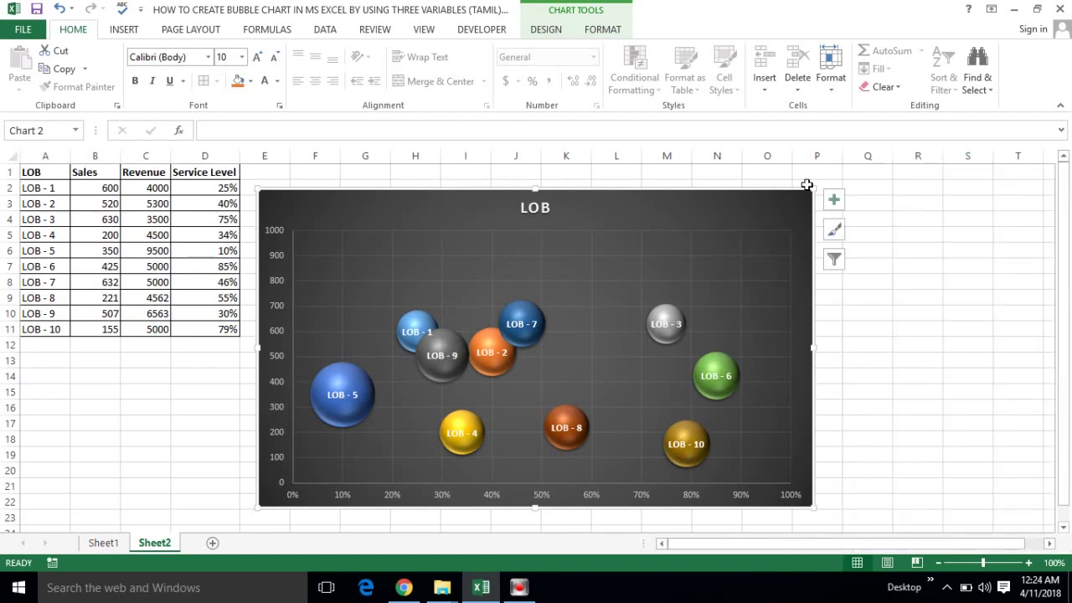
# Give the chart area No Fill and No Outline to remove its dark background and border.
pyautogui.click(546, 28)
pyautogui.click(602, 28)
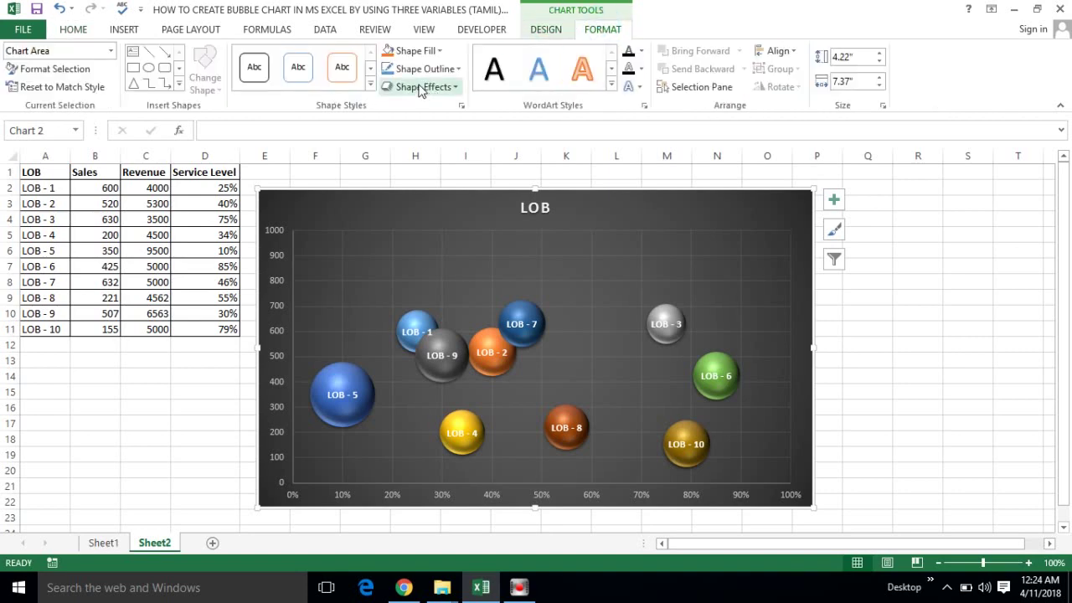
pyautogui.click(438, 51)
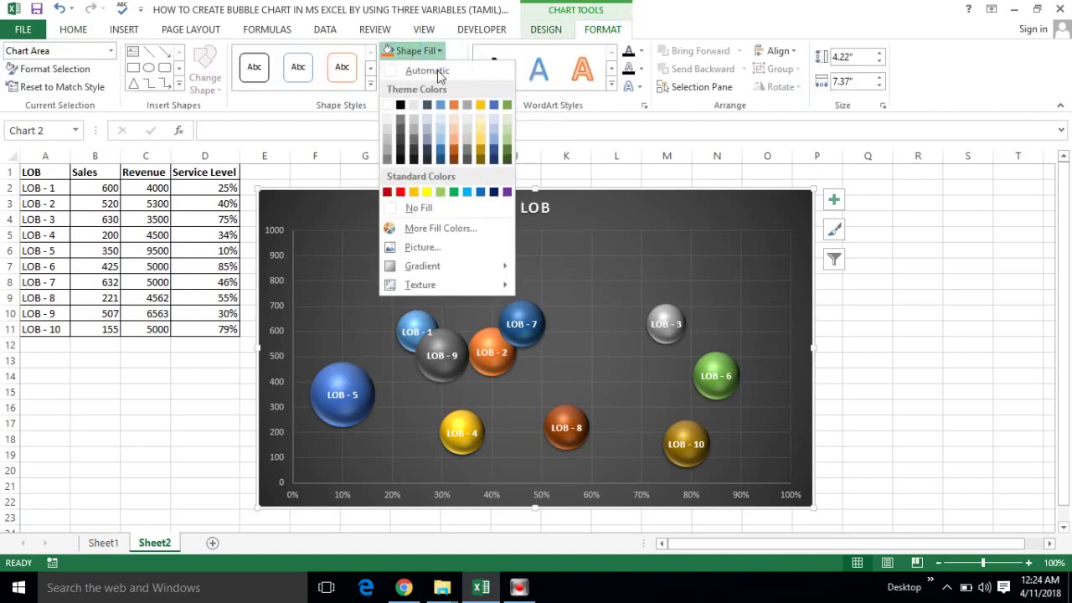
pyautogui.click(435, 209)
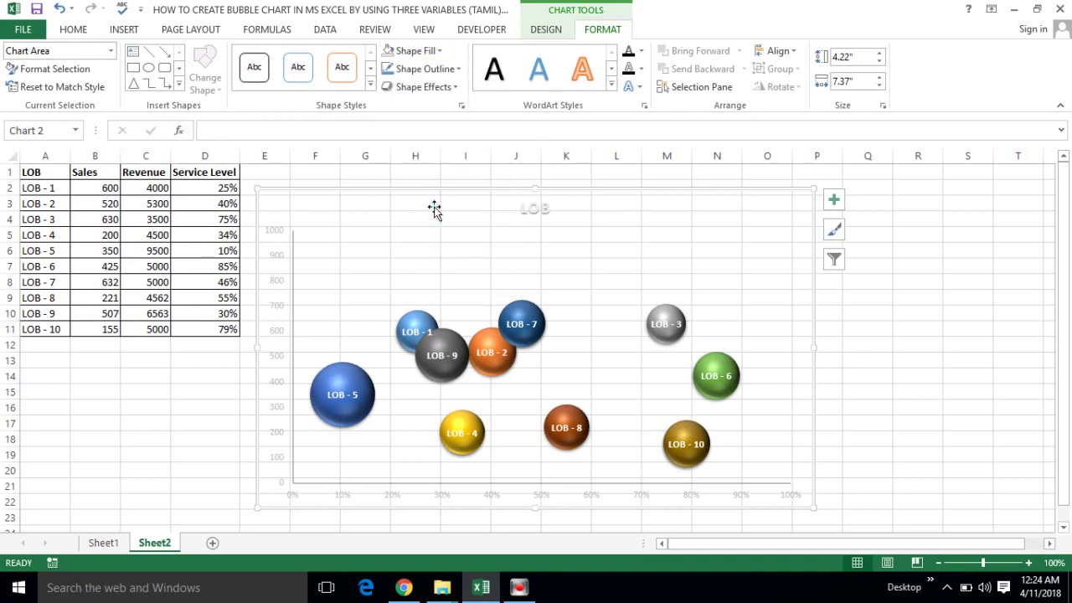
pyautogui.click(458, 71)
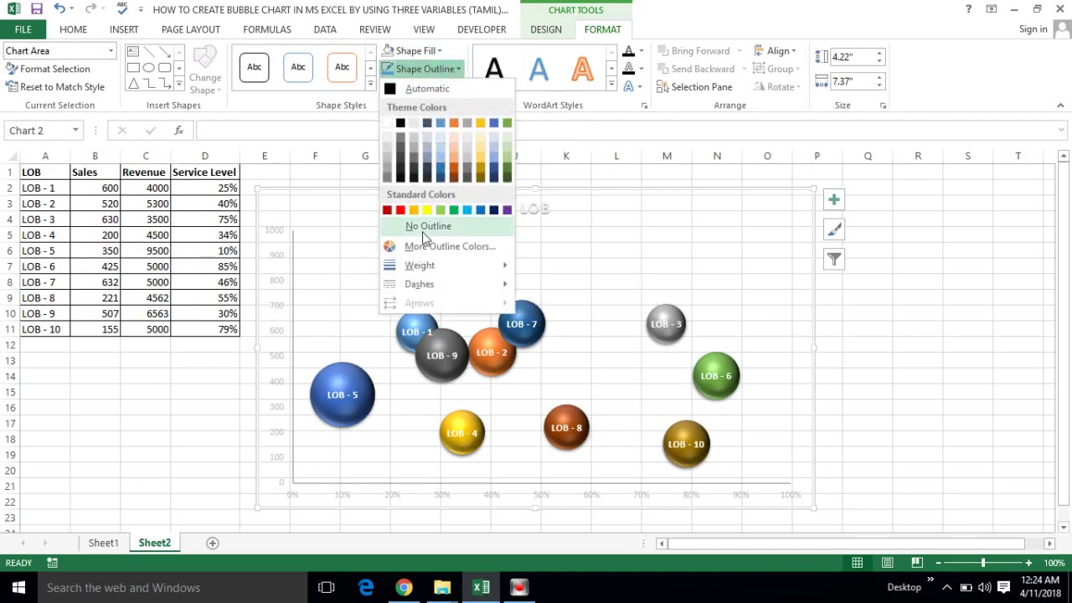
pyautogui.click(424, 227)
pyautogui.click(209, 372)
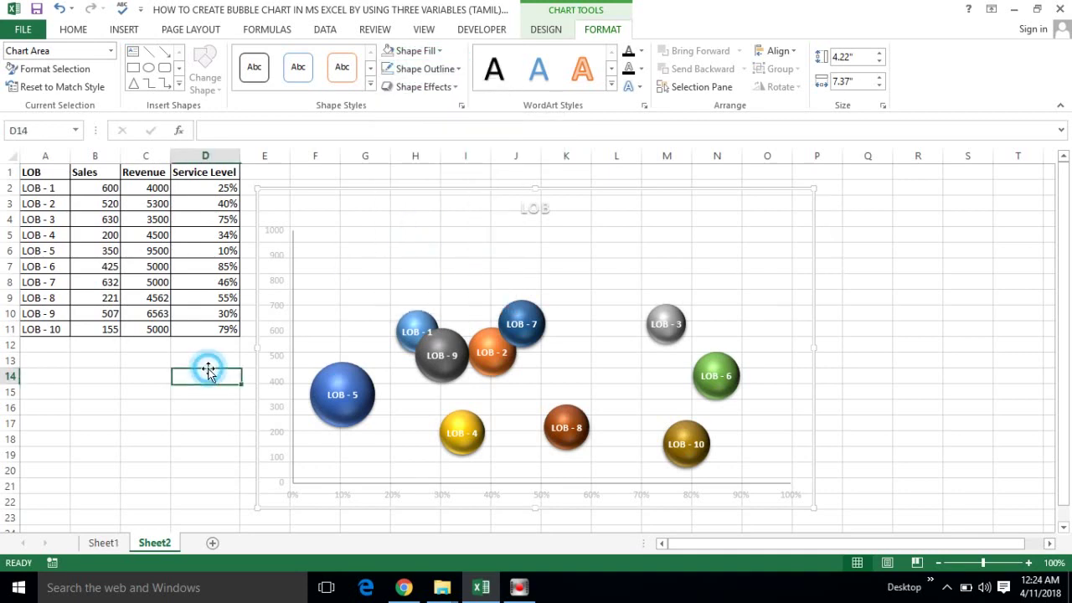
# Hide the Sheet2 worksheet gridlines and row and column headings.
pyautogui.click(138, 390)
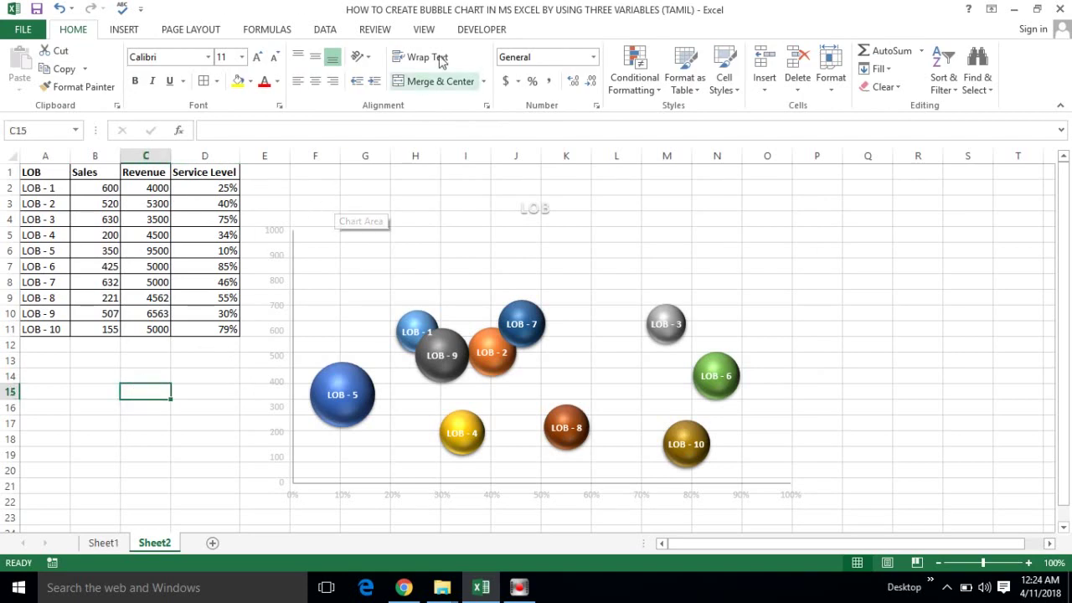
pyautogui.click(427, 31)
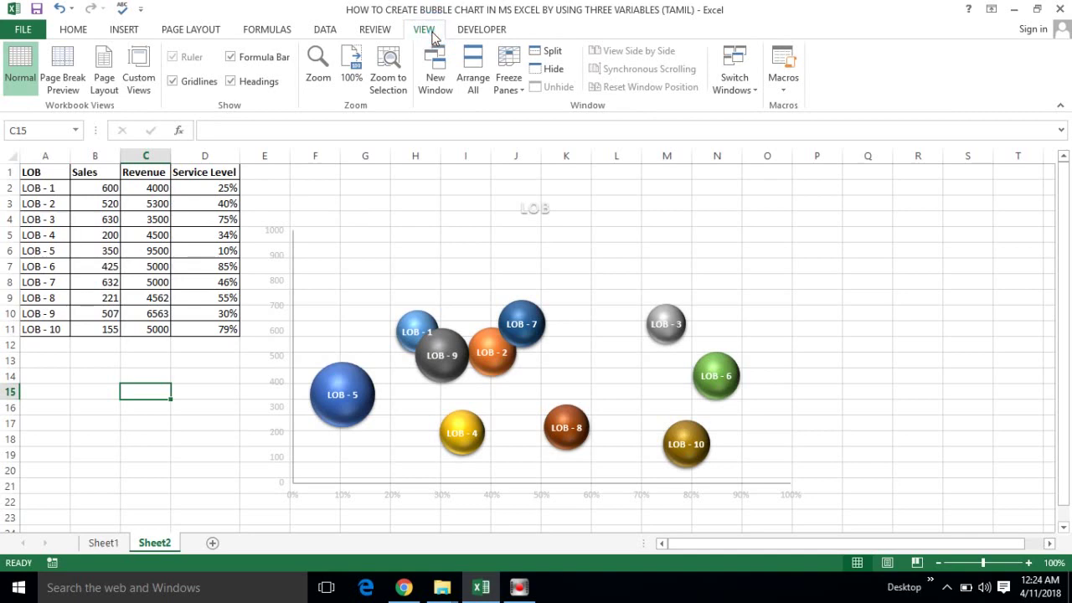
pyautogui.click(173, 82)
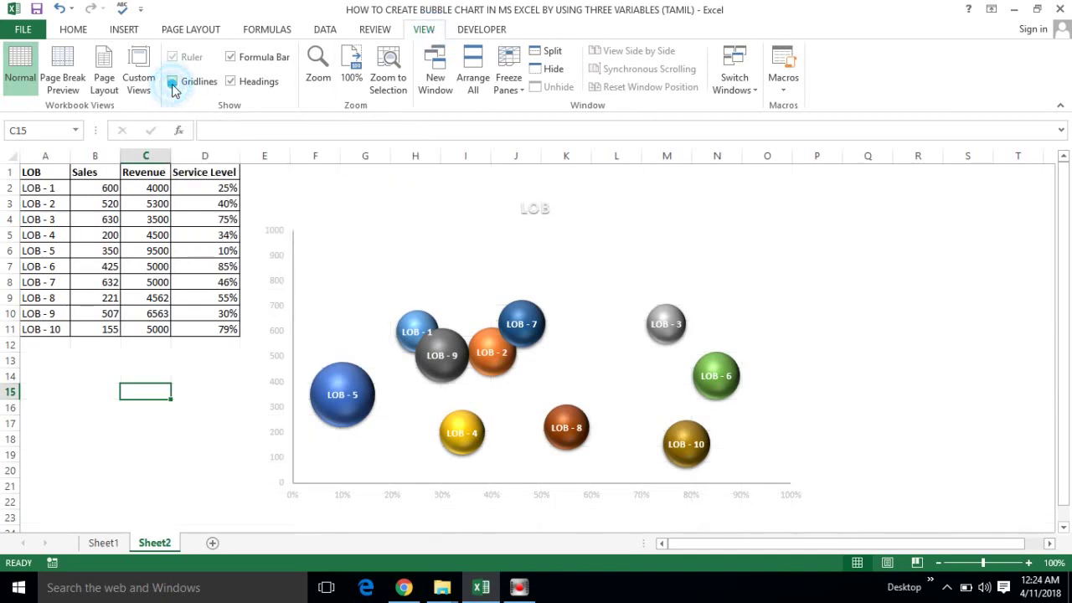
pyautogui.click(231, 82)
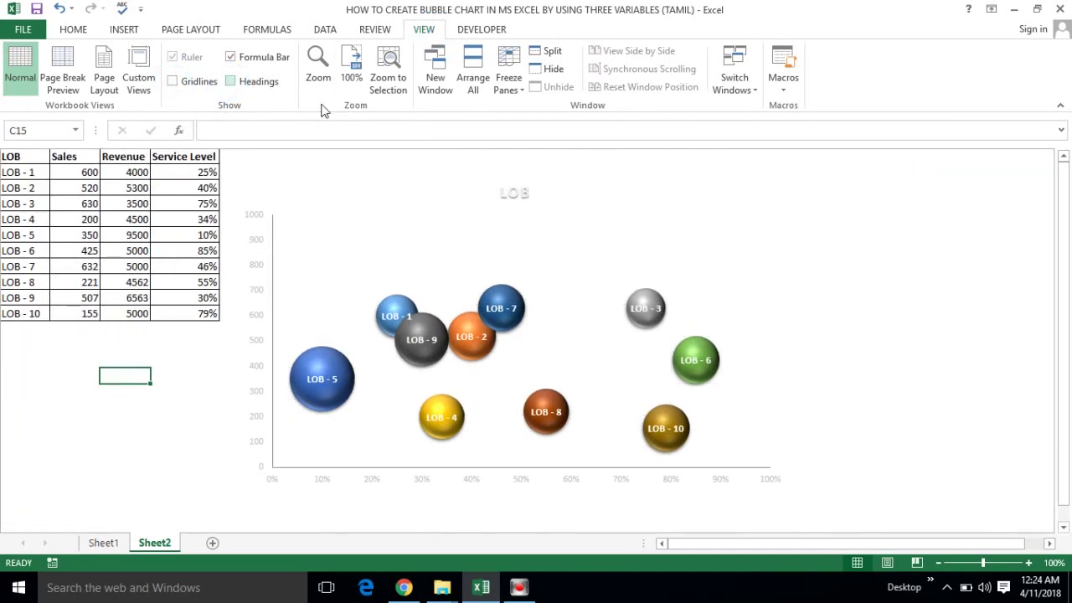
pyautogui.click(339, 233)
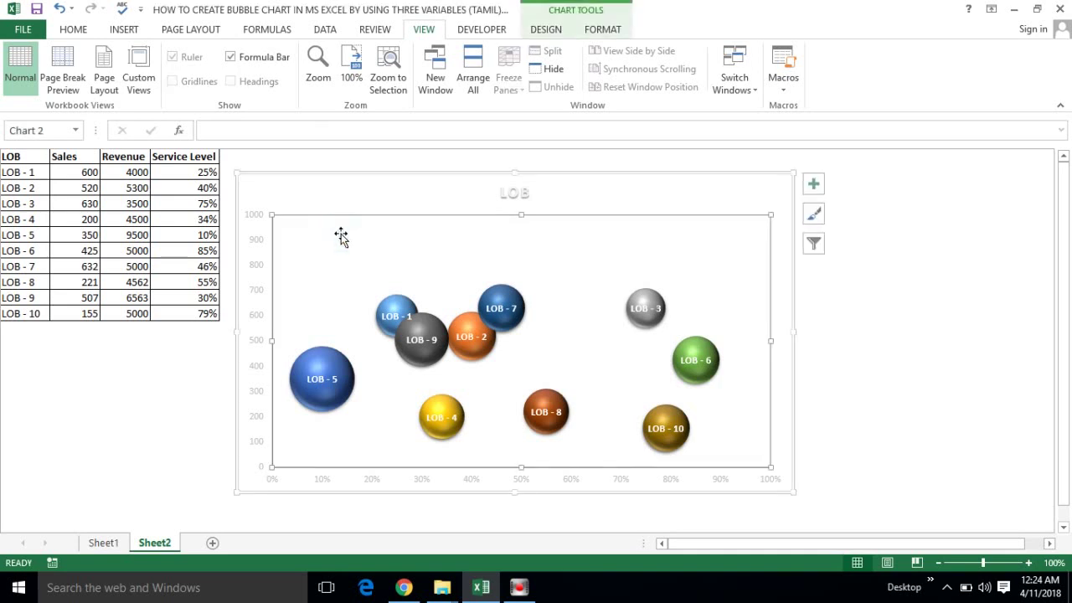
# Reapply the dark chart style to the bubble chart and place the cursor in the LOB title.
pyautogui.click(376, 192)
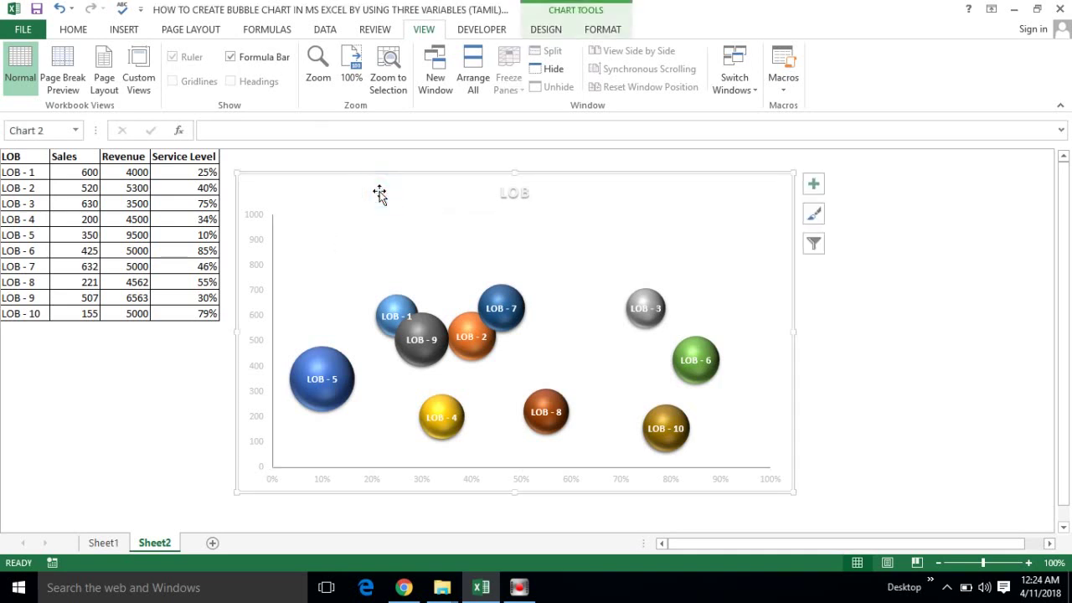
pyautogui.click(330, 190)
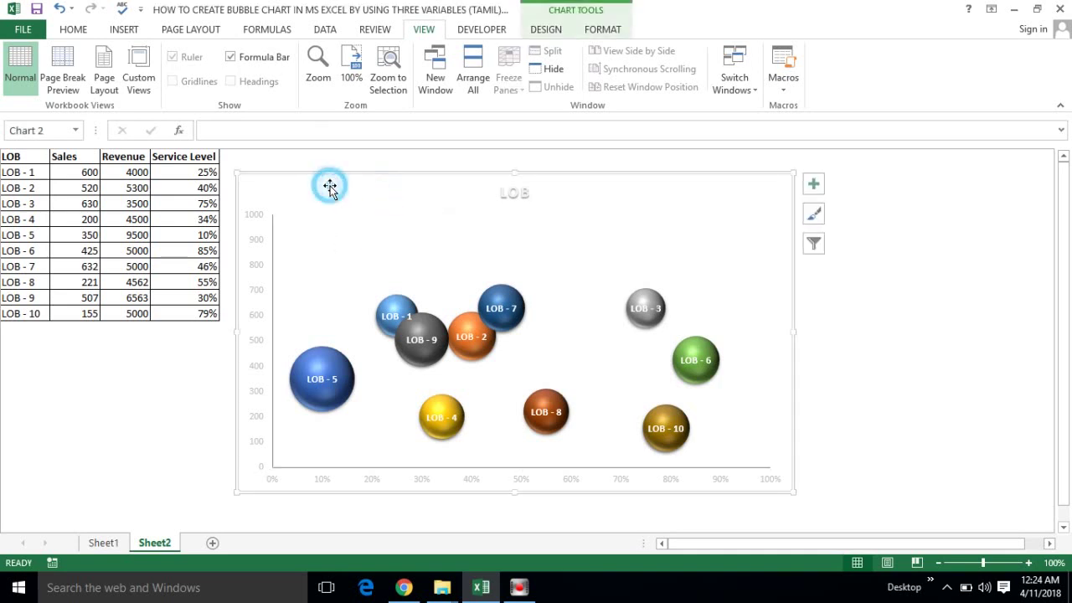
pyautogui.click(545, 32)
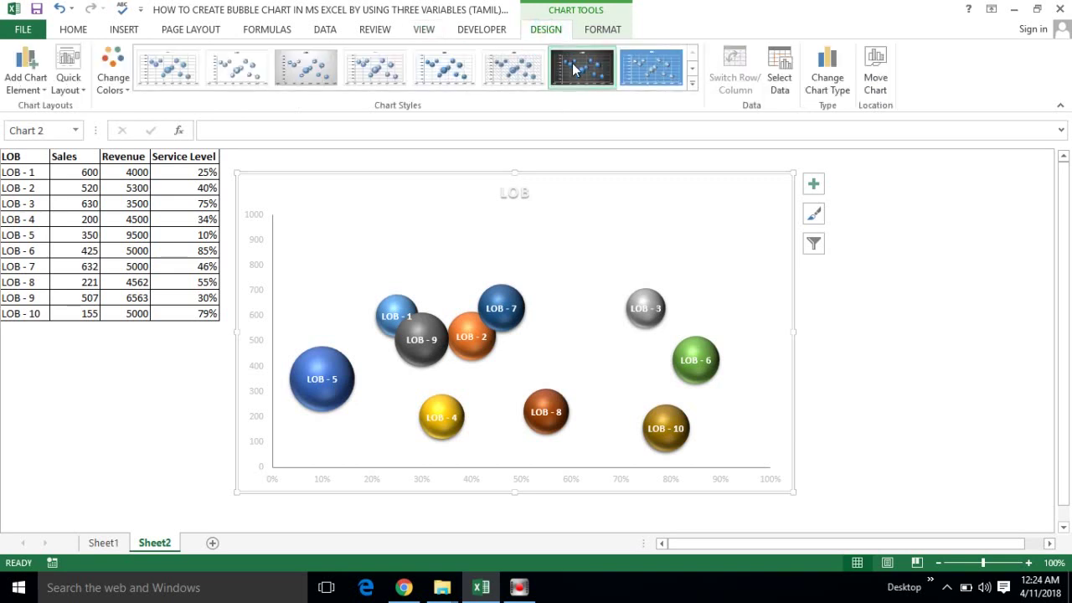
pyautogui.click(574, 69)
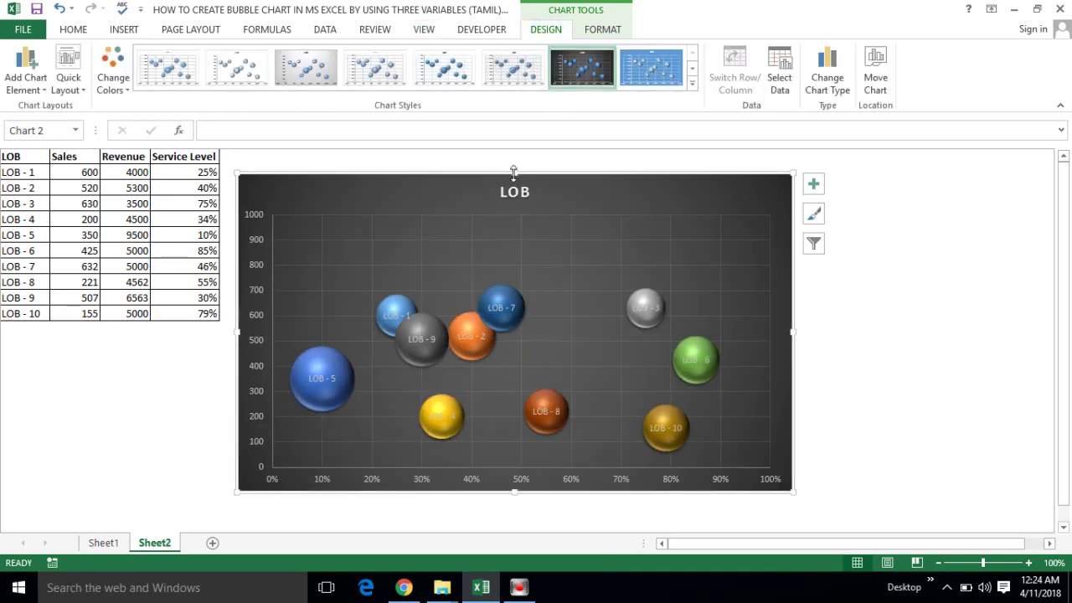
pyautogui.click(438, 209)
pyautogui.click(503, 194)
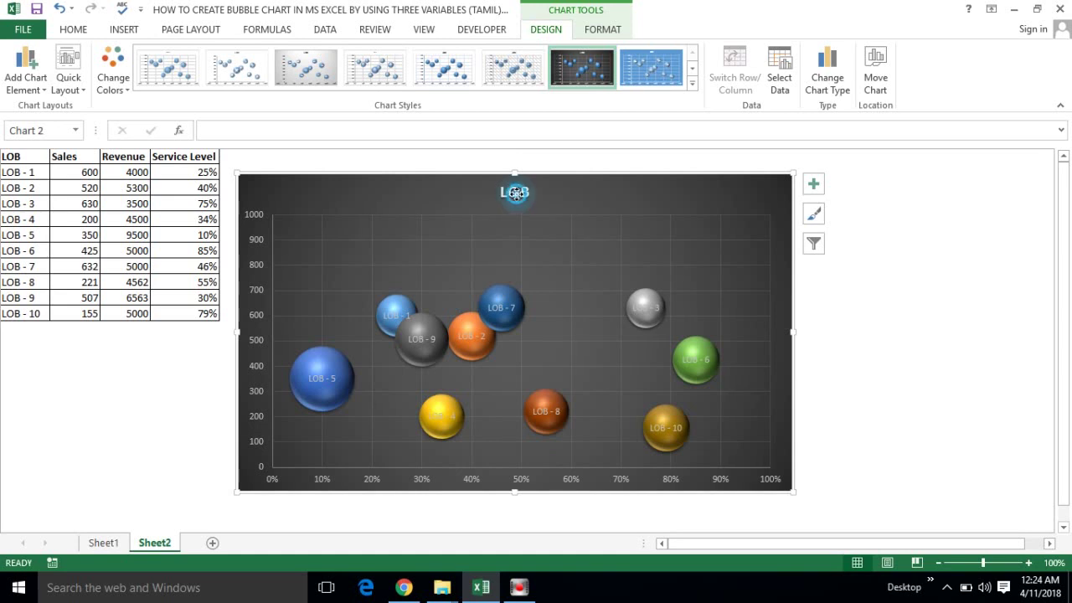
pyautogui.click(531, 191)
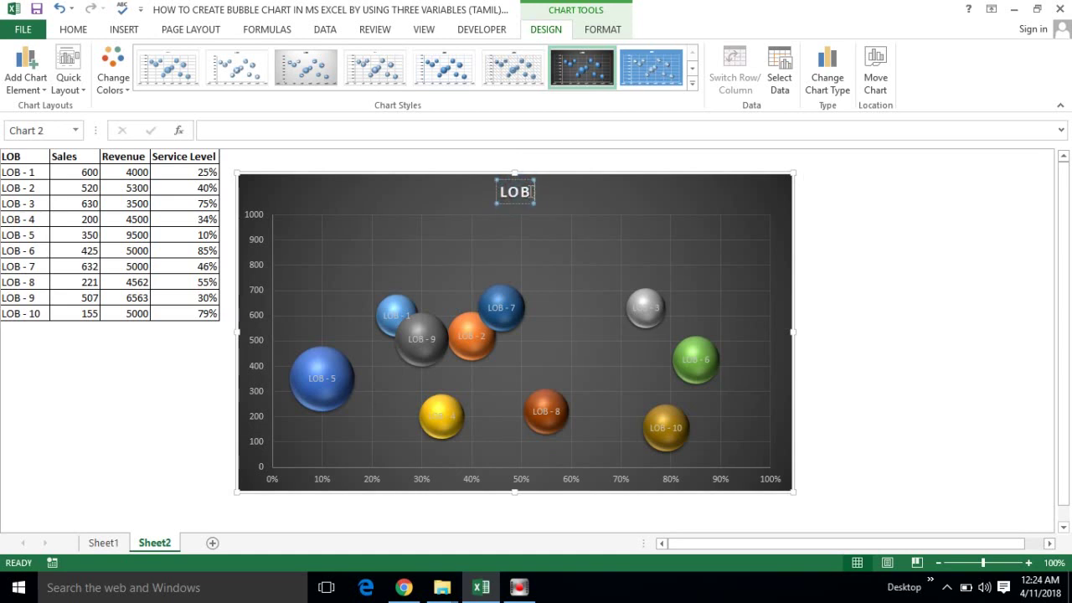
# Extend the chart title from 'LOB' to 'LOB Wise Performance', correcting the typos.
pyautogui.write('Wise Sa')
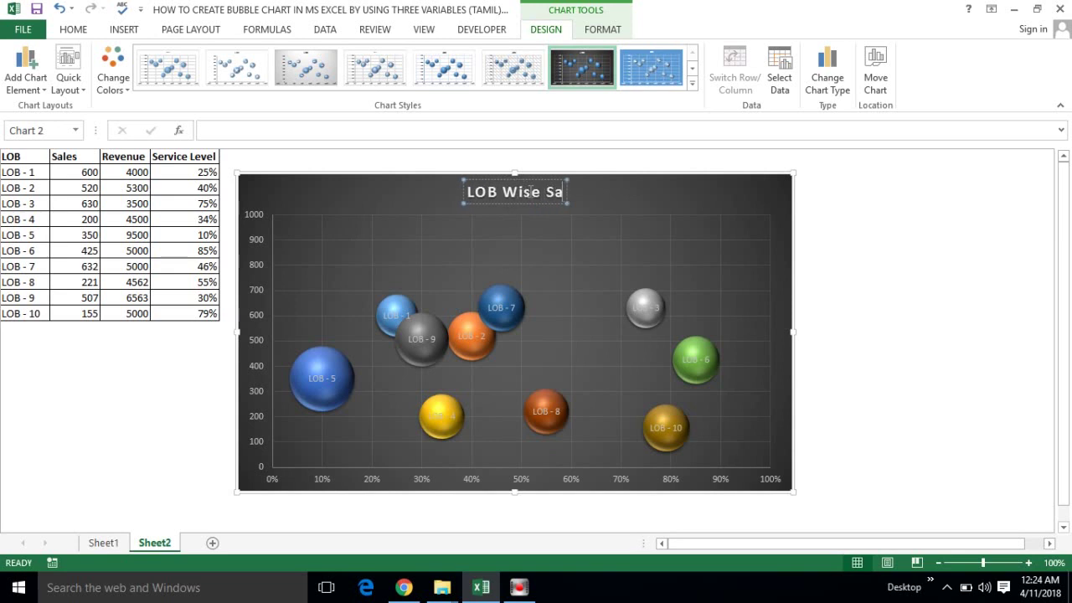
pyautogui.write('l')
pyautogui.press('BackSpace')
pyautogui.press('BackSpace')
pyautogui.press('BackSpace')
pyautogui.press('BackSpace')
pyautogui.press('BackSpace')
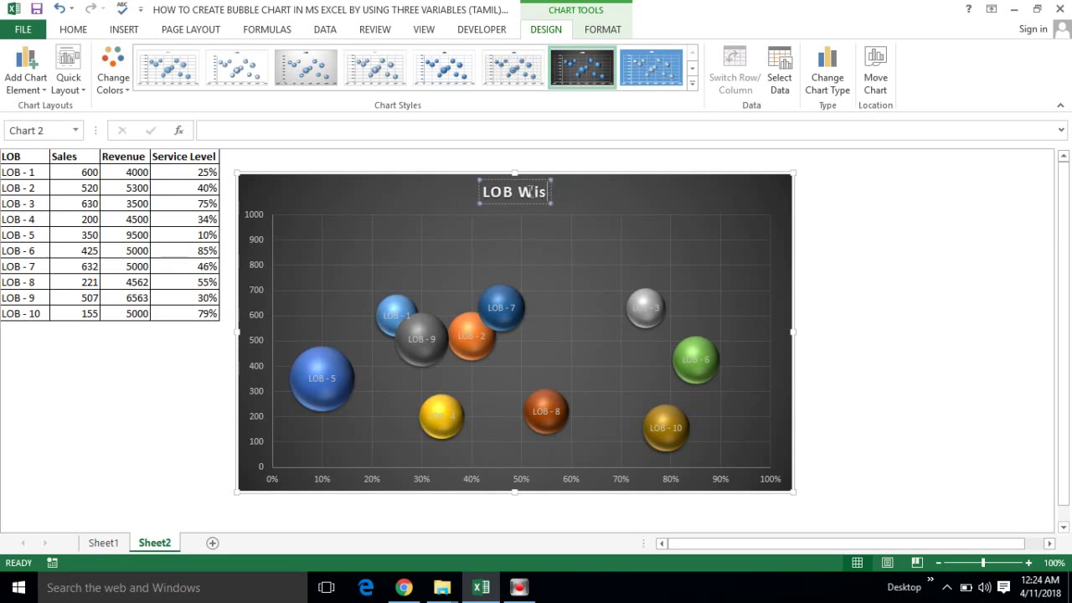
pyautogui.write('e')
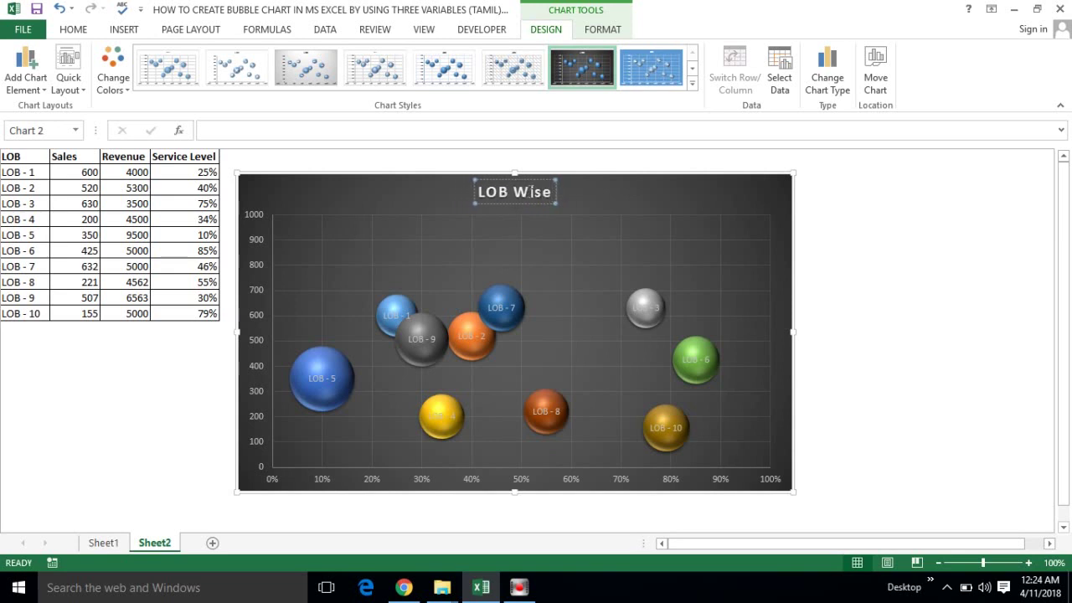
pyautogui.write(' per')
pyautogui.press('BackSpace')
pyautogui.press('BackSpace')
pyautogui.press('BackSpace')
pyautogui.press('BackSpace')
pyautogui.write('Per')
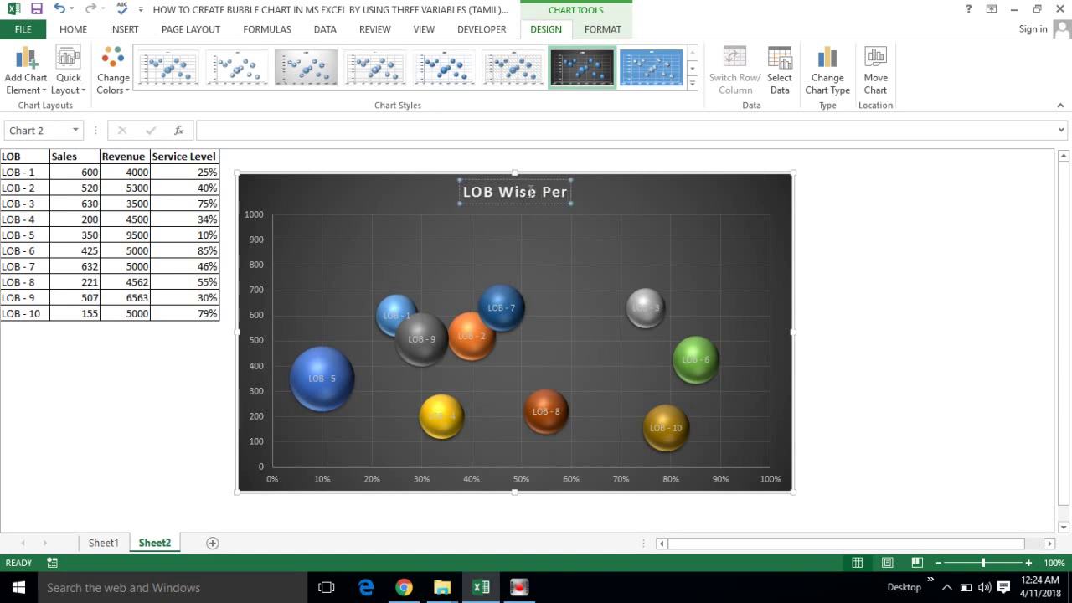
pyautogui.write('formance')
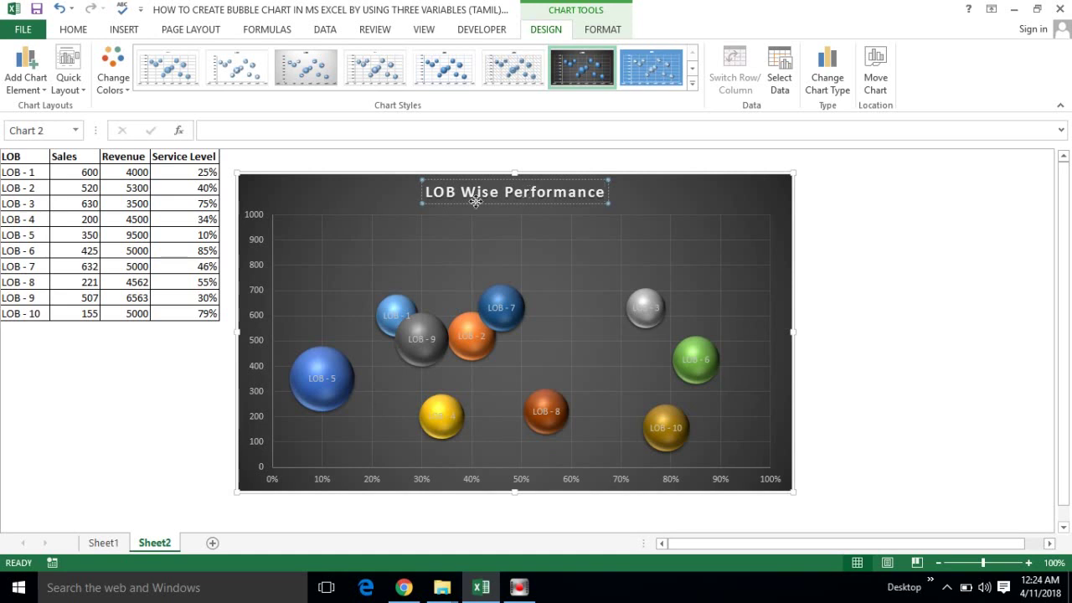
pyautogui.click(183, 411)
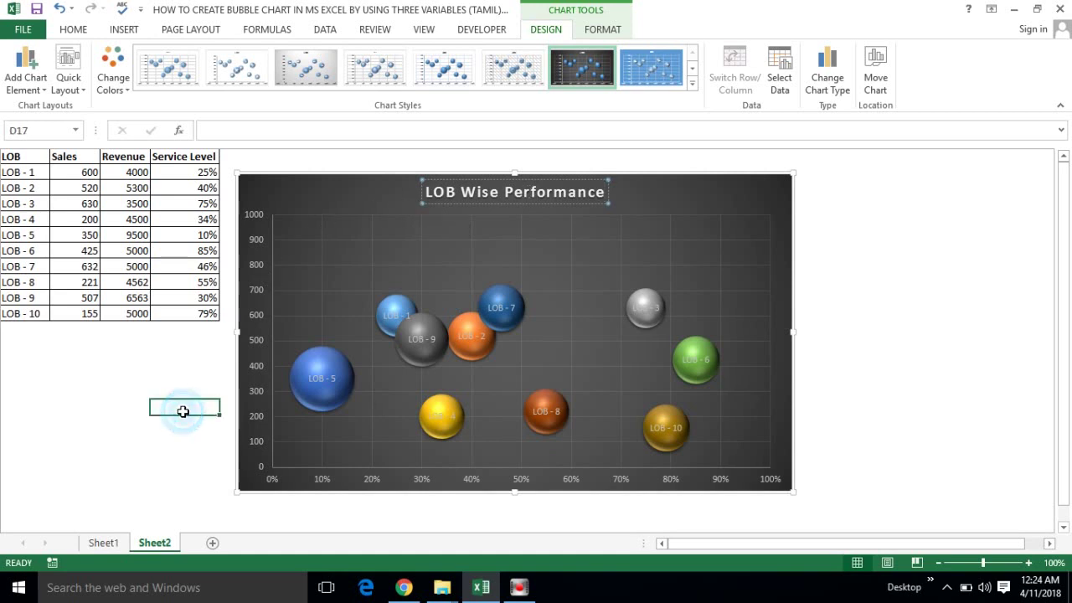
# Make the bubble data labels white and widen the chart to the right.
pyautogui.click(392, 316)
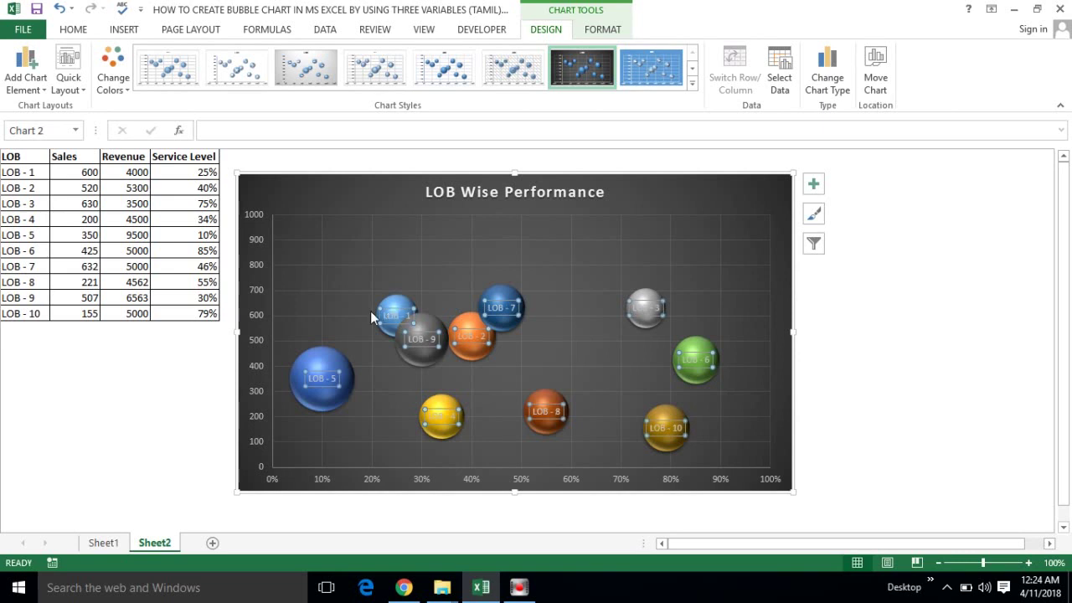
pyautogui.click(73, 30)
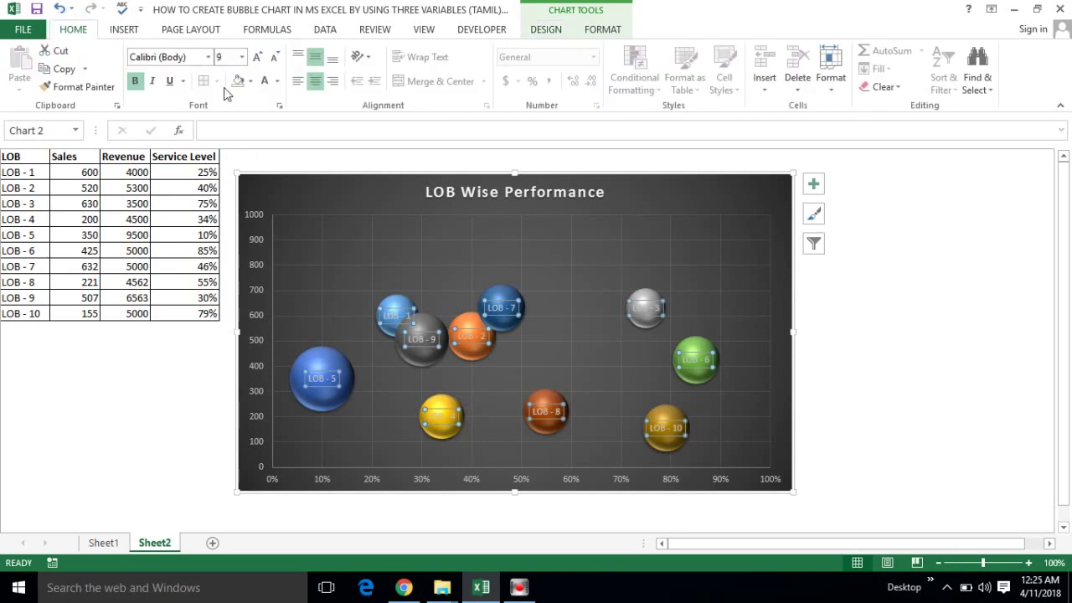
pyautogui.click(263, 87)
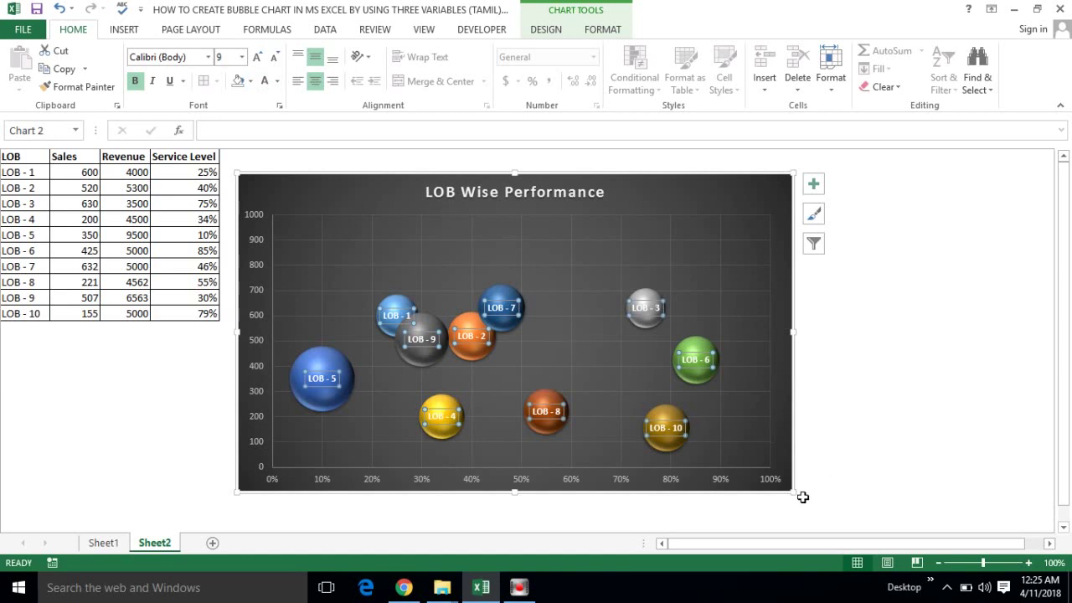
pyautogui.moveTo(794, 492); pyautogui.dragTo(843, 497)
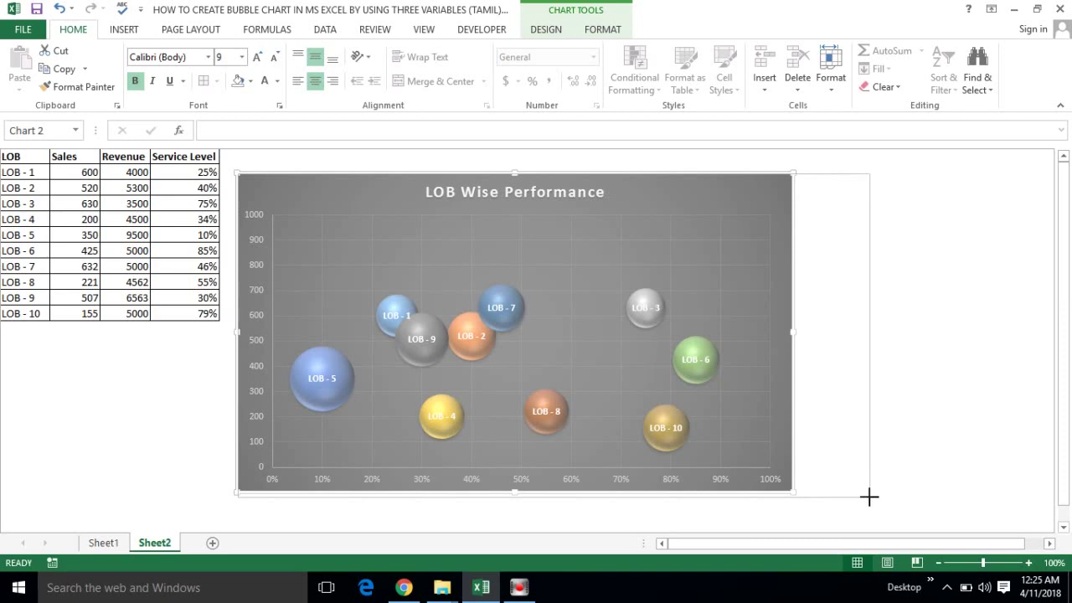
pyautogui.moveTo(843, 497); pyautogui.dragTo(891, 504)
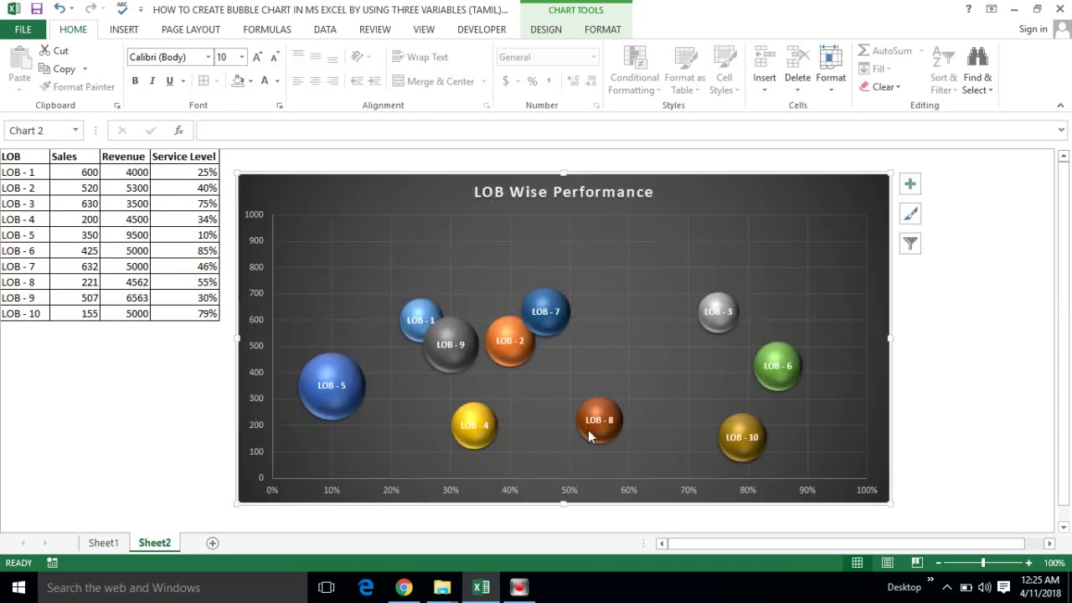
# Set LOB - 10's Revenue in C11 to 9000, after trying 30 and 30000.
pyautogui.click(75, 170)
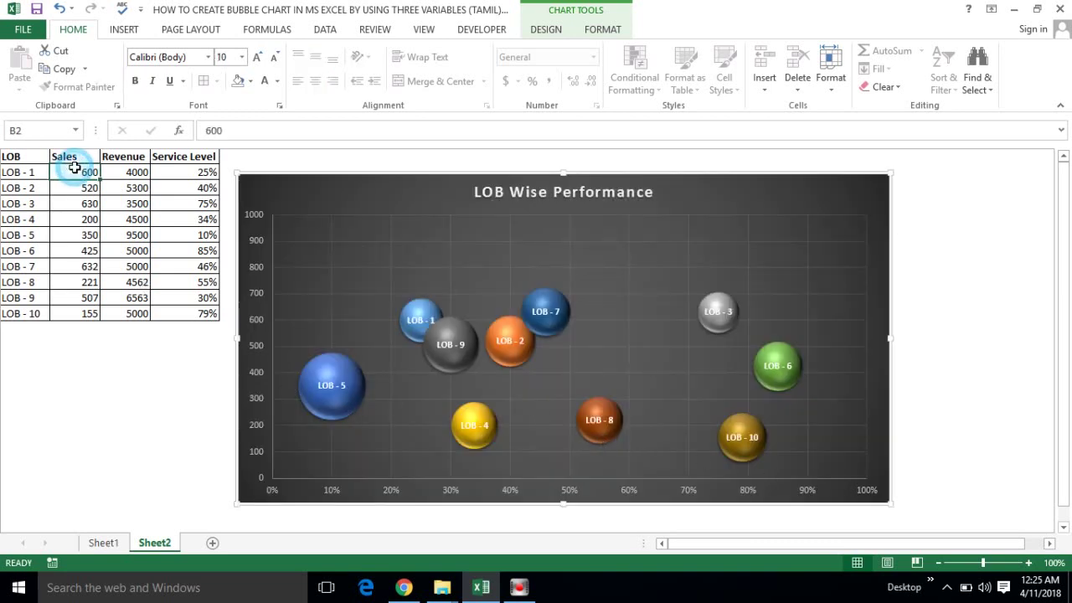
pyautogui.click(136, 172)
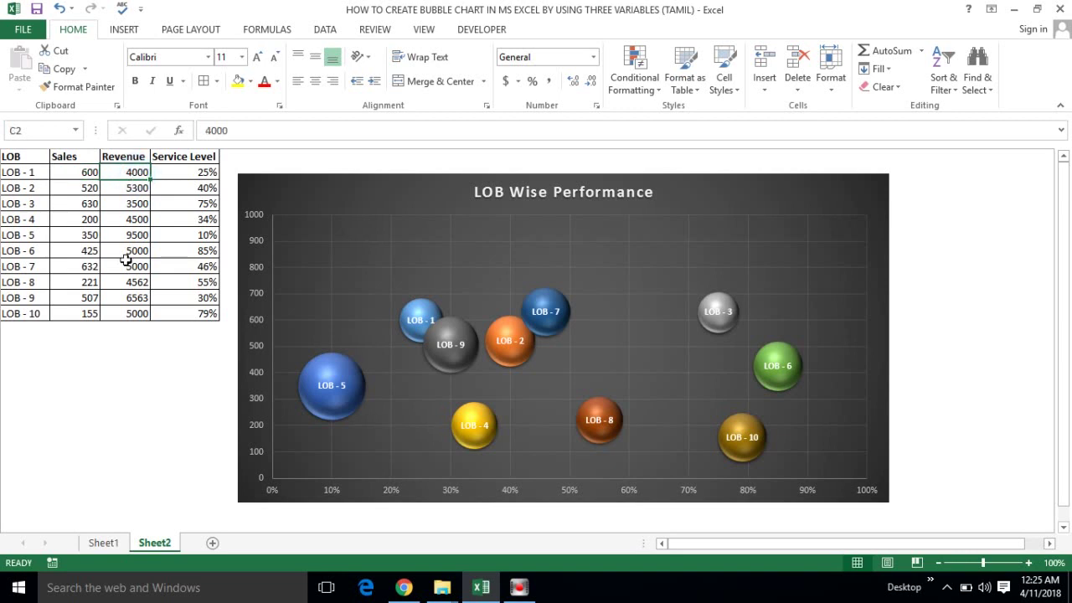
pyautogui.click(129, 316)
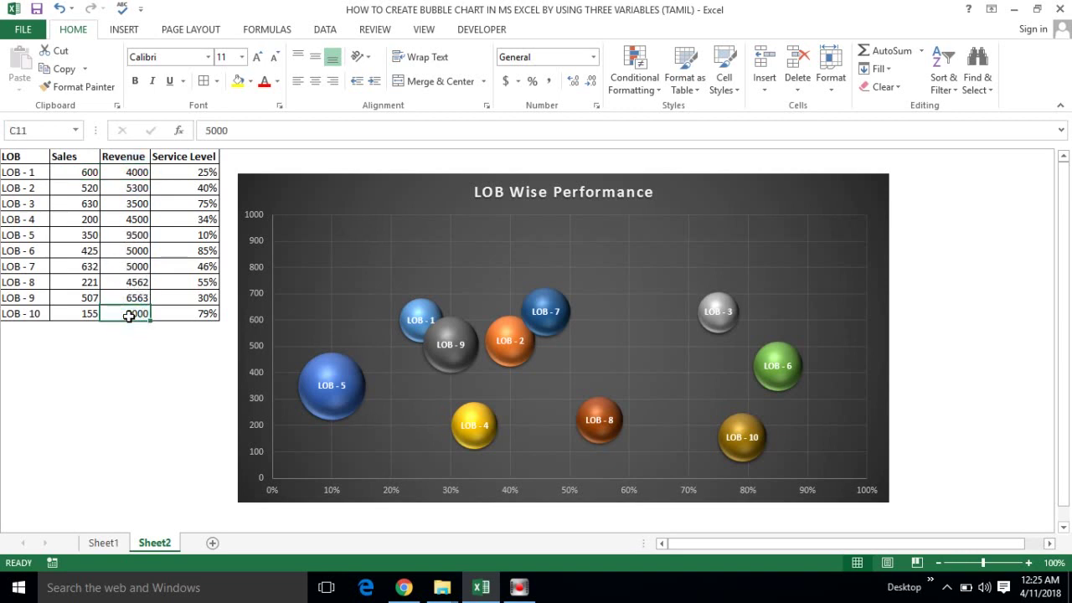
pyautogui.write('30')
pyautogui.press('Tab')
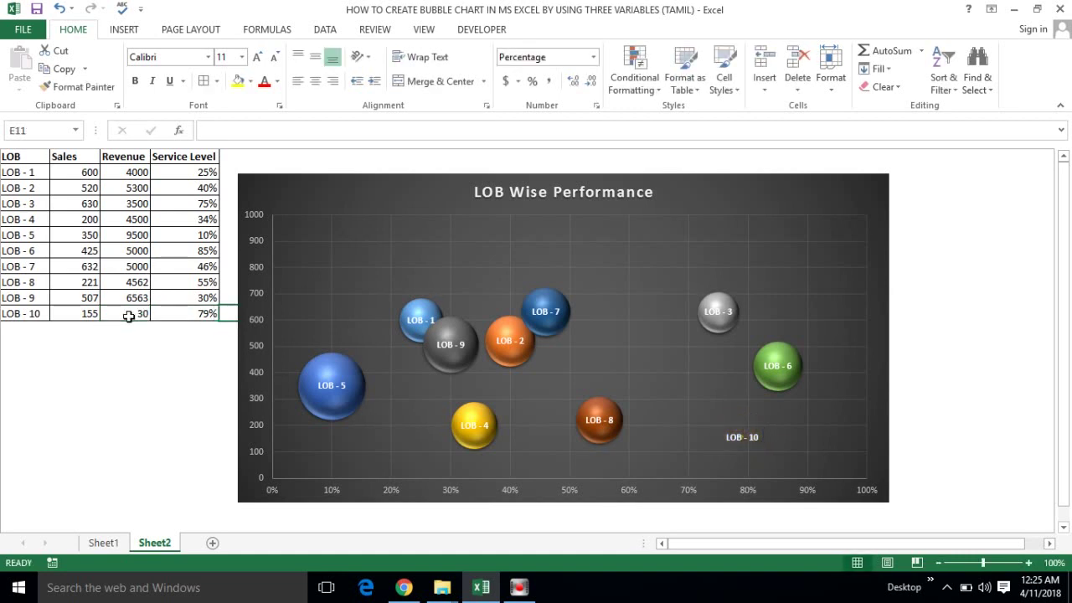
pyautogui.press('Tab')
pyautogui.click(123, 311)
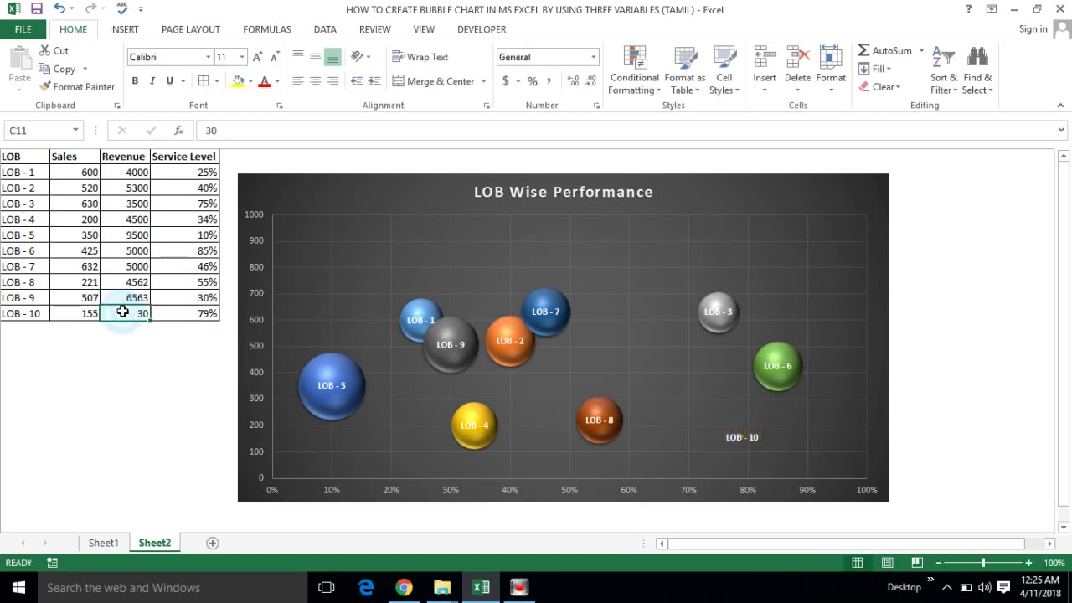
pyautogui.doubleClick(122, 312)
pyautogui.write('000')
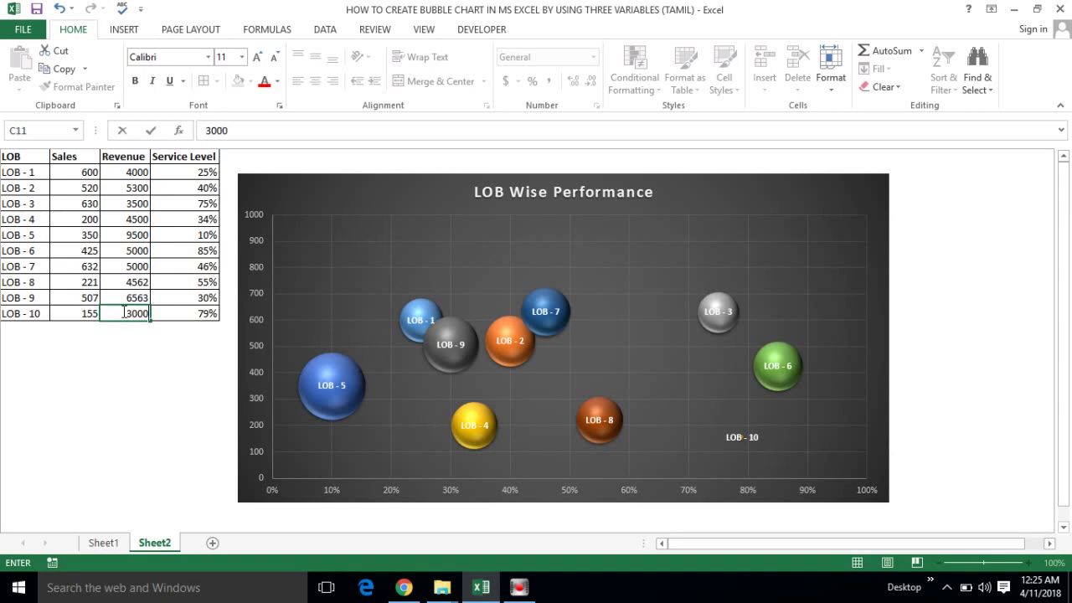
pyautogui.press('Return')
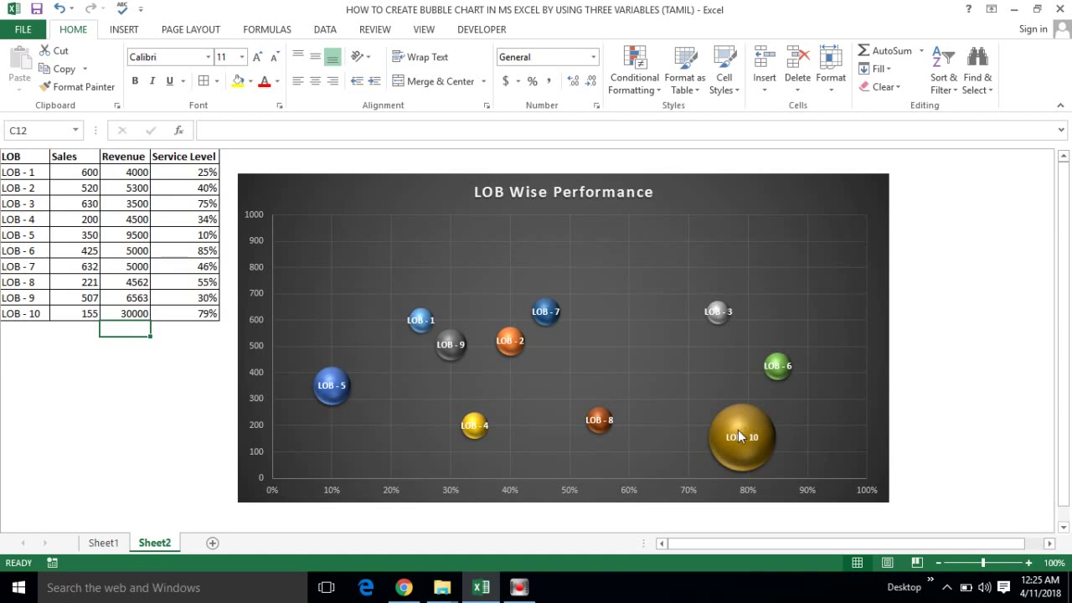
pyautogui.doubleClick(143, 311)
pyautogui.press('BackSpace')
pyautogui.press('BackSpace')
pyautogui.press('BackSpace')
pyautogui.press('BackSpace')
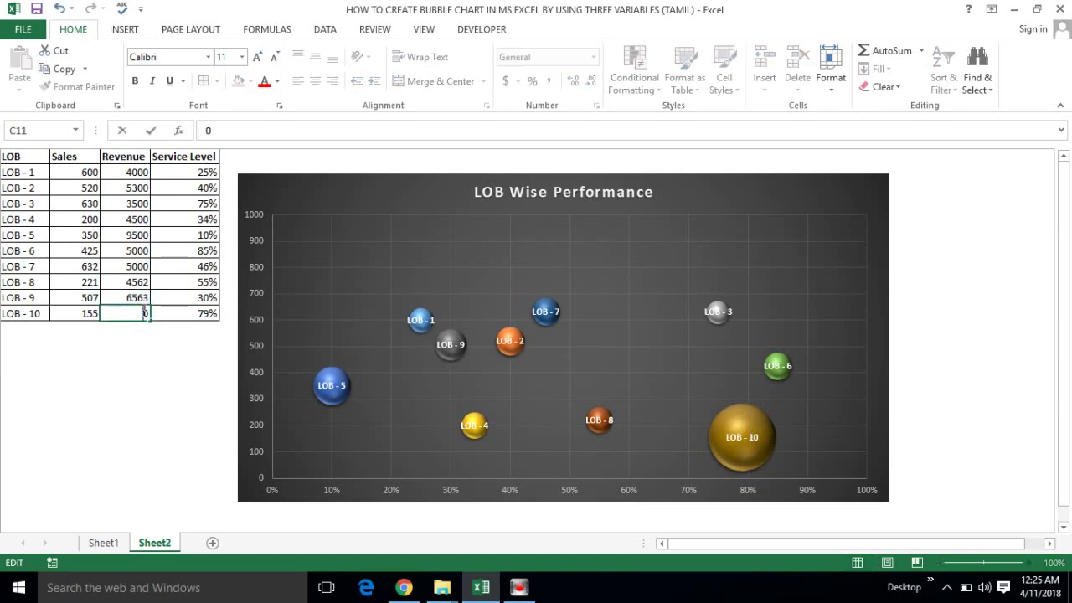
pyautogui.write('9000')
pyautogui.press('Return')
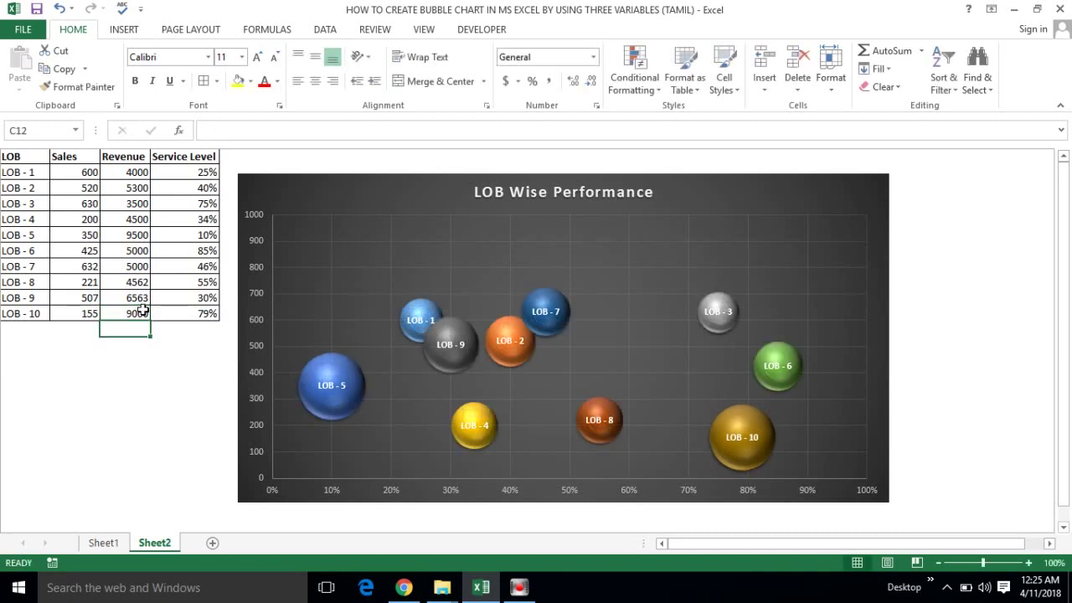
# Enter 15000 as LOB - 3's Revenue in C4.
pyautogui.click(138, 203)
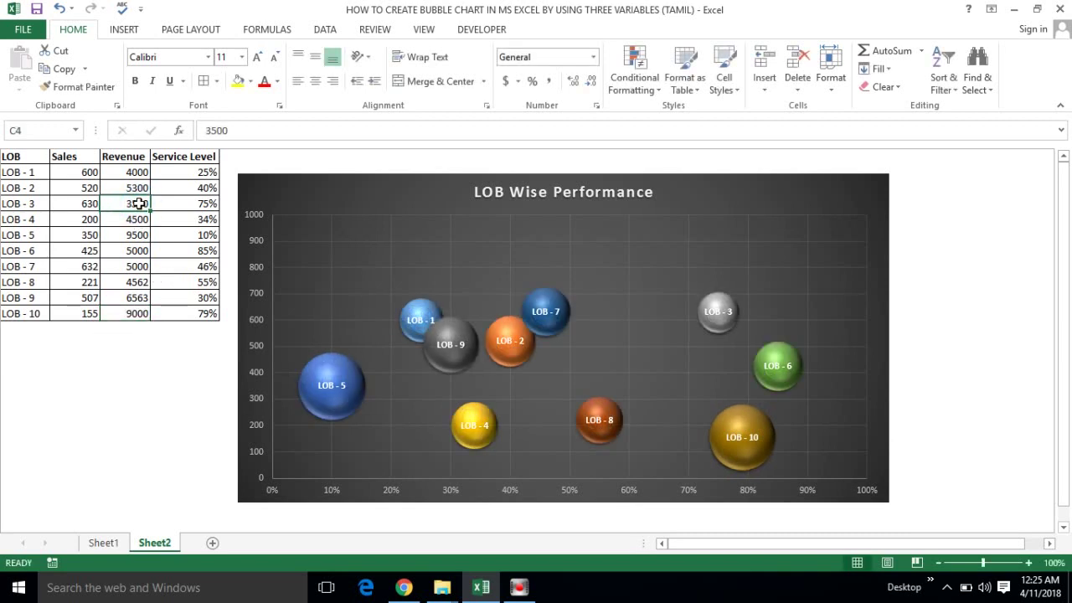
pyautogui.write('1500')
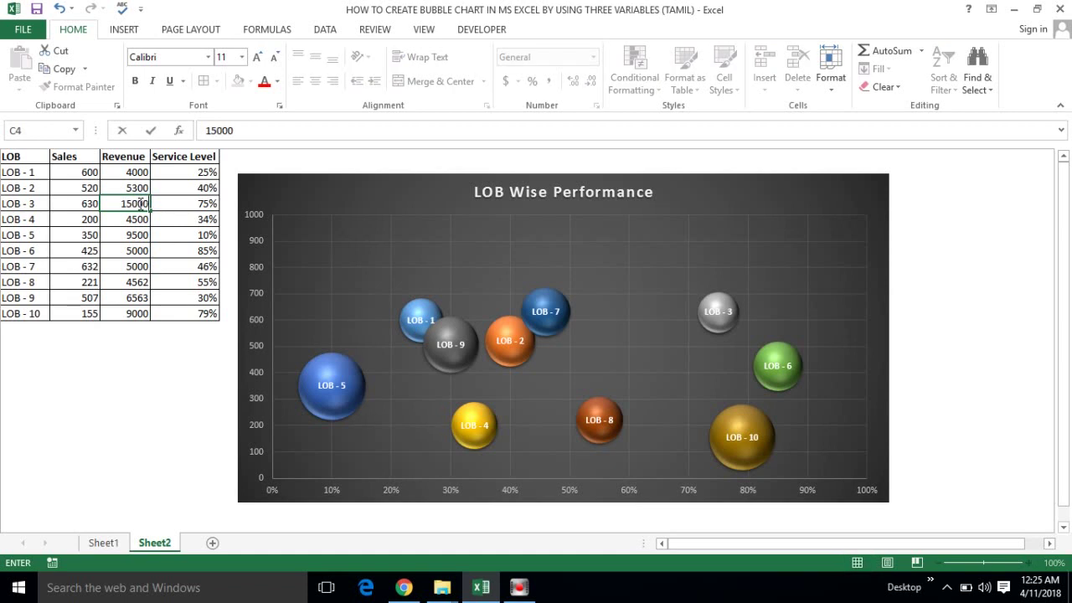
pyautogui.press('Return')
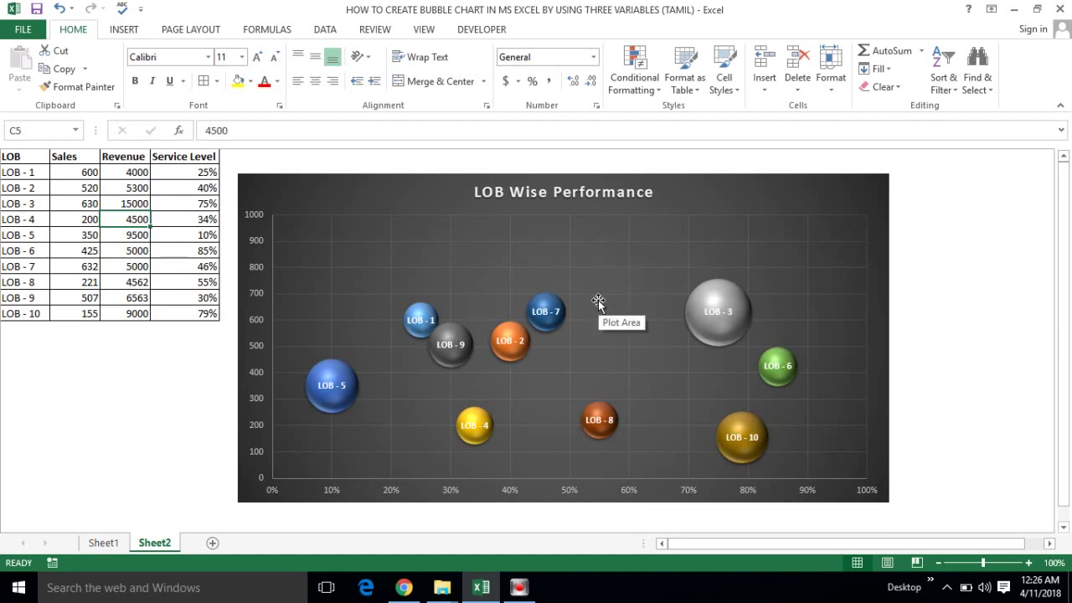
pyautogui.moveTo(448, 329)
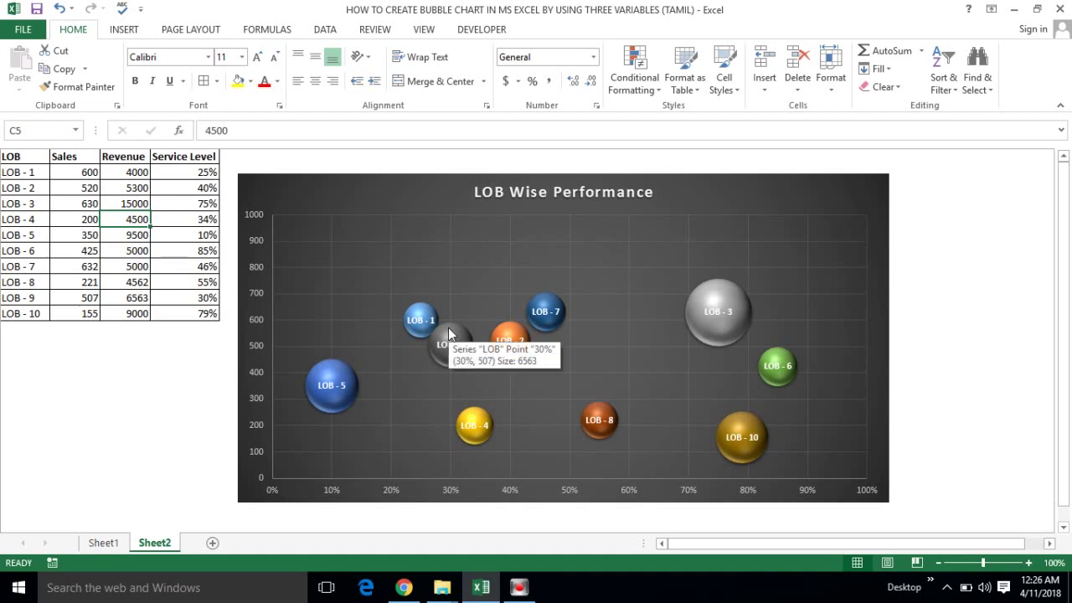